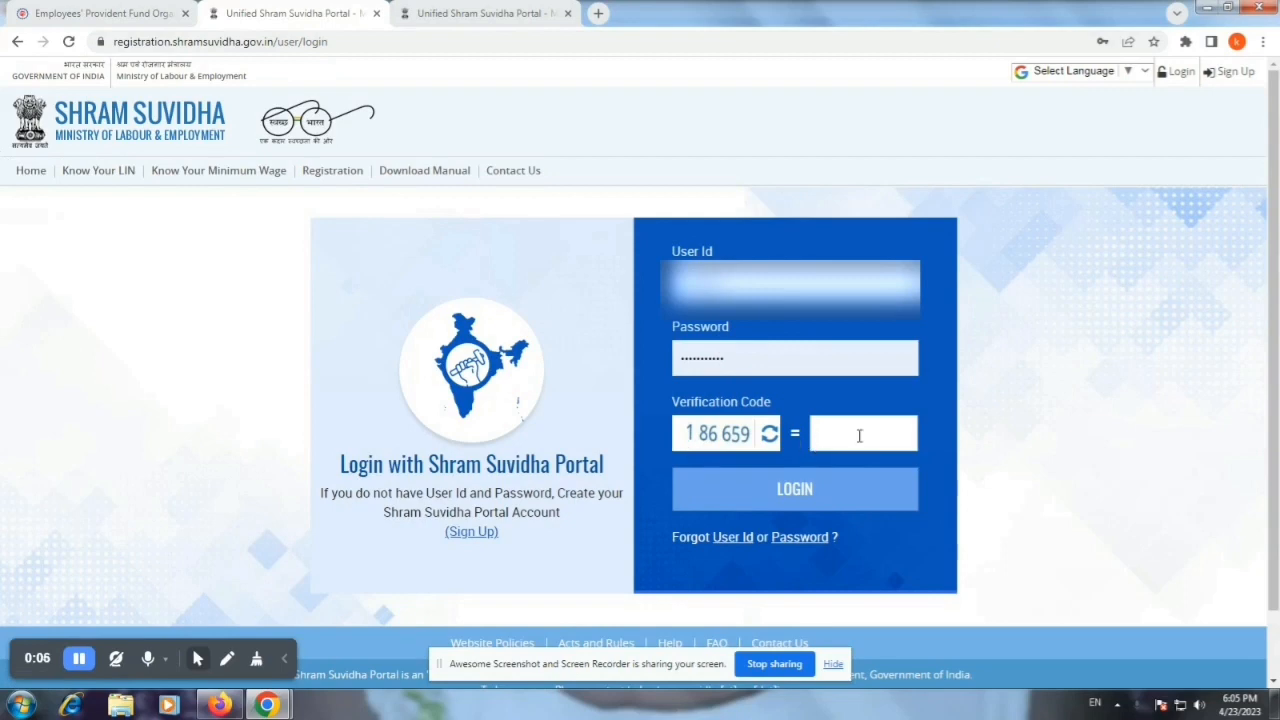
Enter the displayed captcha verification code on the login form and submit the login
click(859, 436)
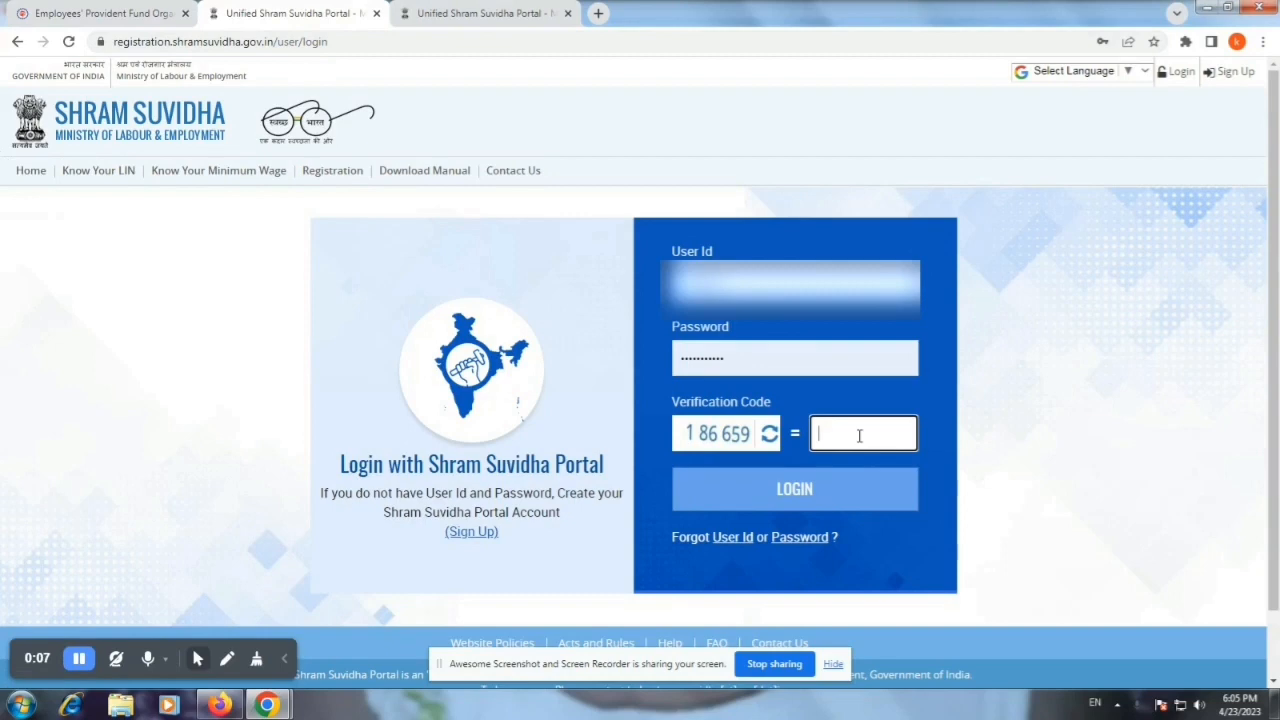
text(18)
text(66)
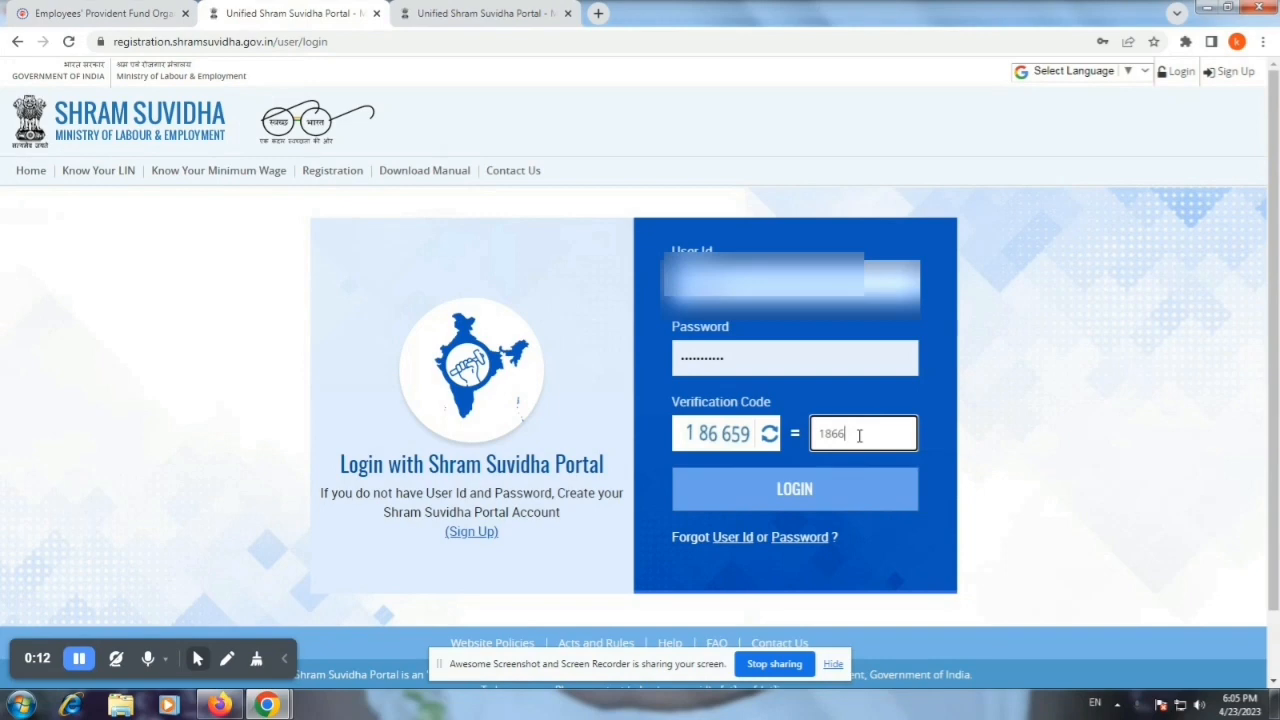
text(59)
click(843, 497)
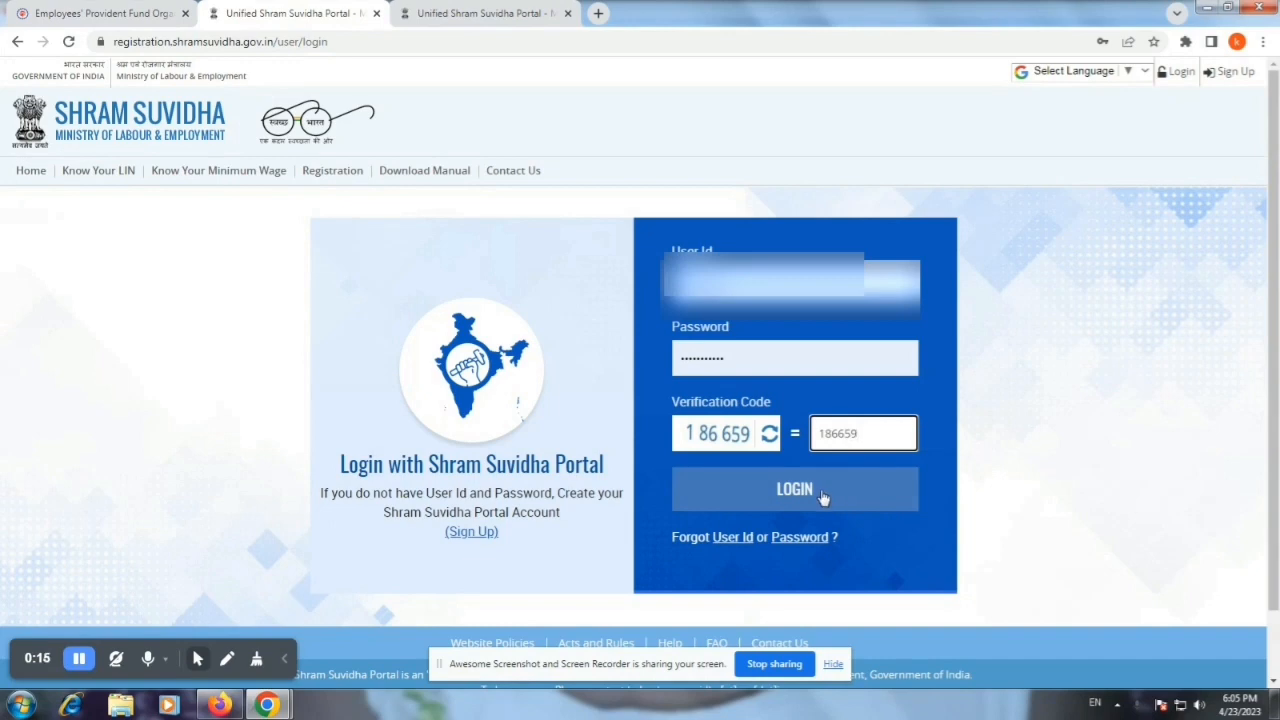
click(822, 497)
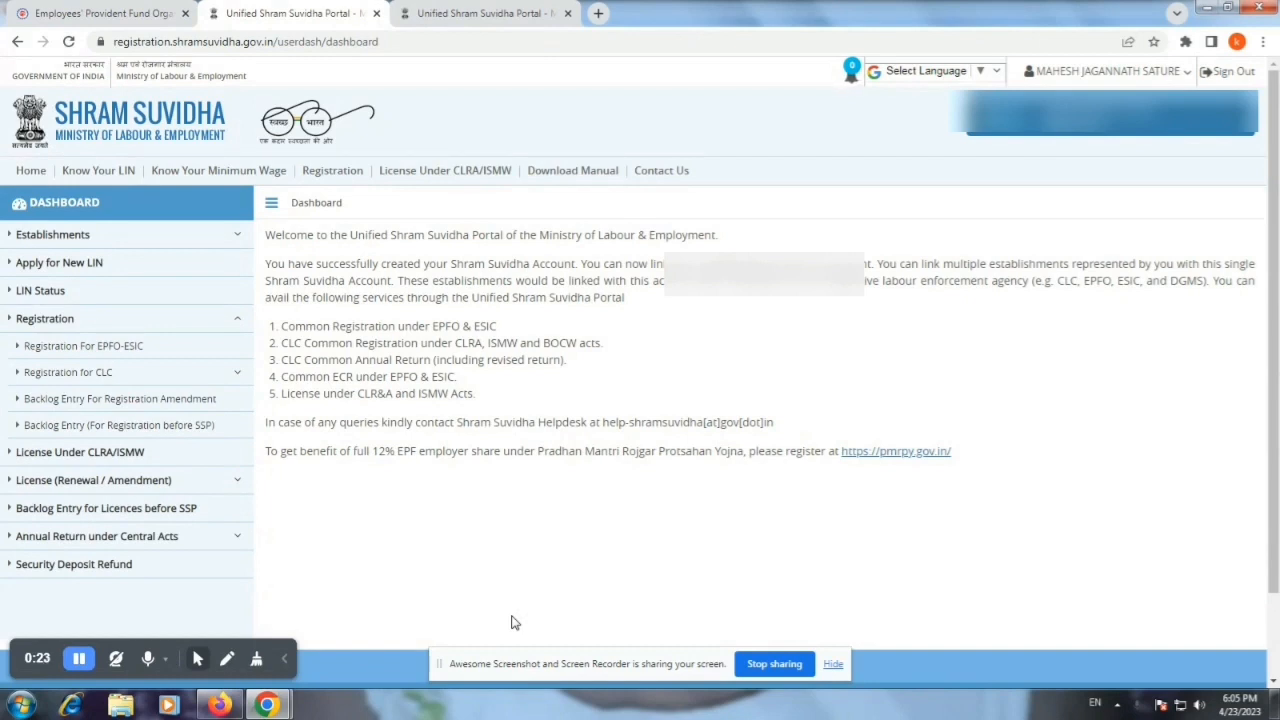
Wait for the dashboard to load with its welcome message and Common Registration service listed
mouse_move(342, 185)
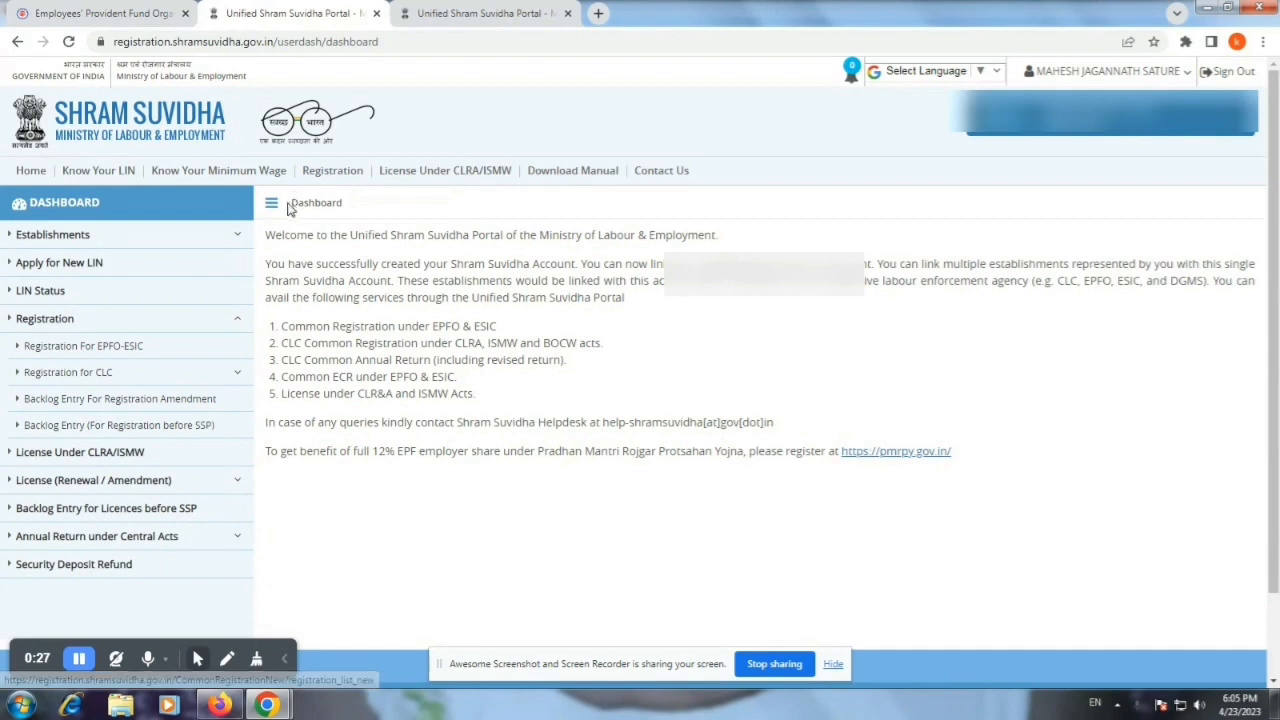
Expand Registration in the sidebar and go to Registration For EPFO-ESIC
mouse_move(328, 185)
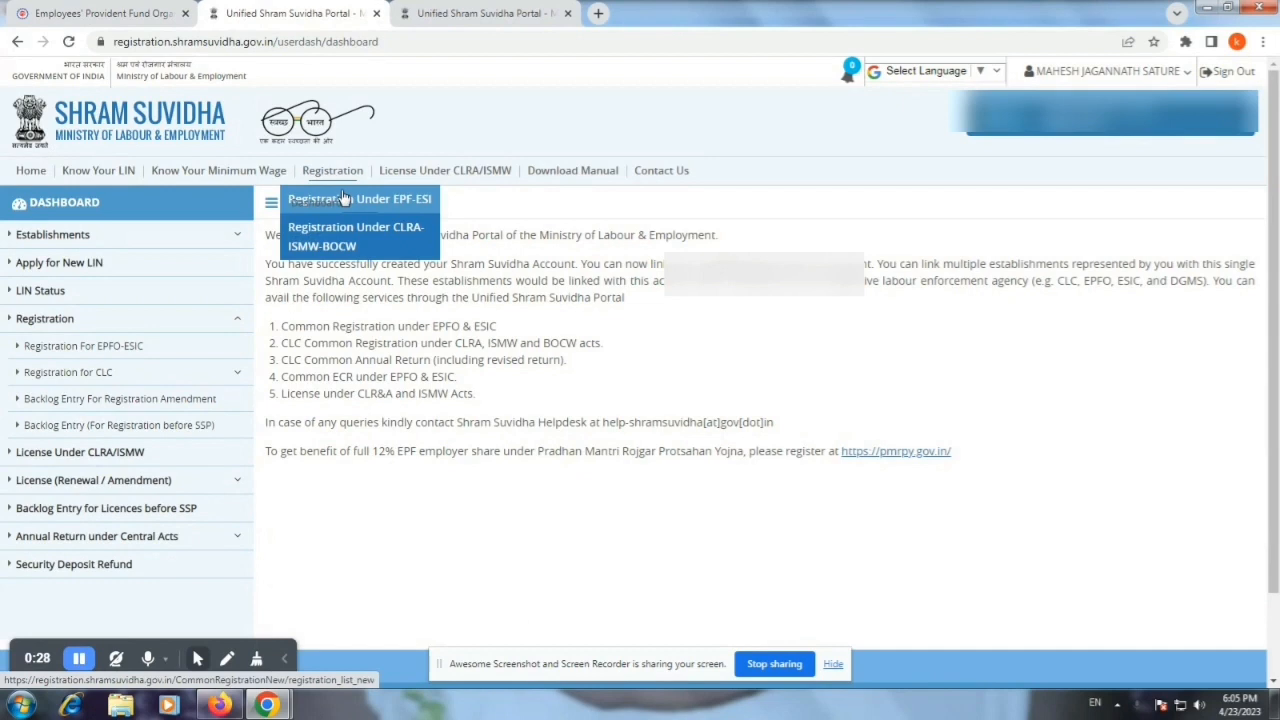
click(345, 201)
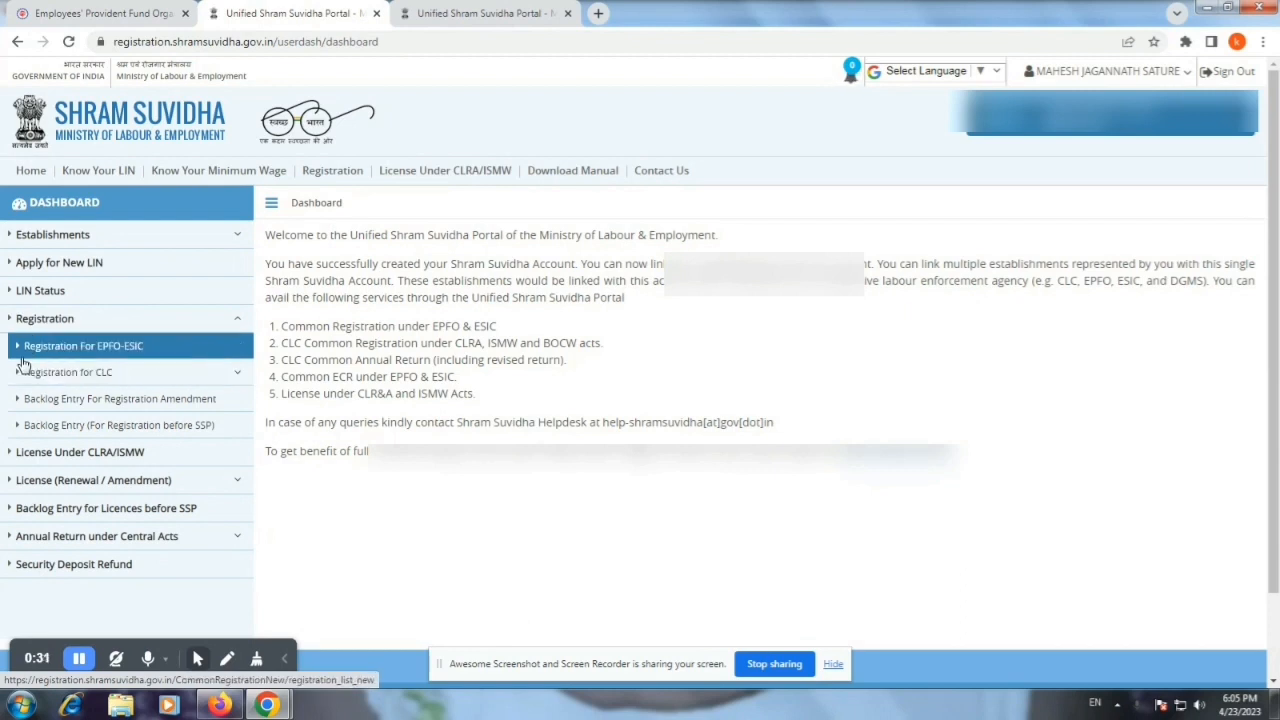
click(117, 350)
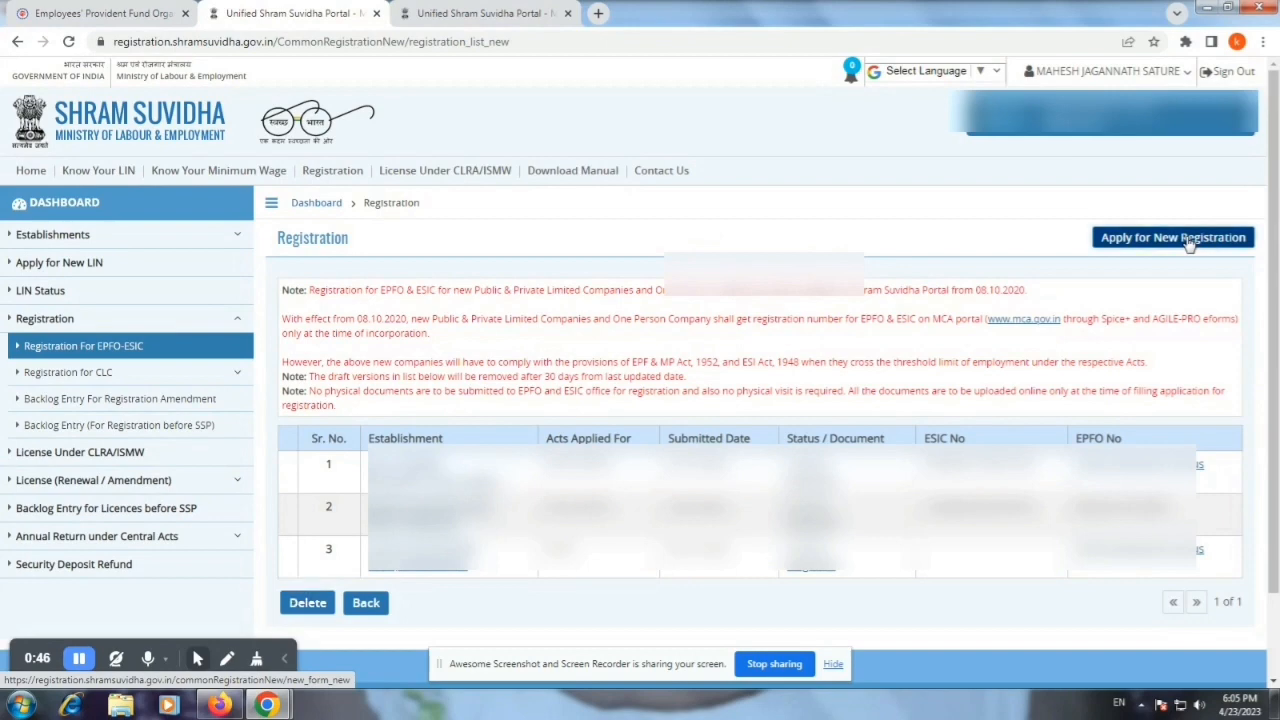
Choose Apply for New Registration on the EPFO-ESIC registration list
click(1188, 244)
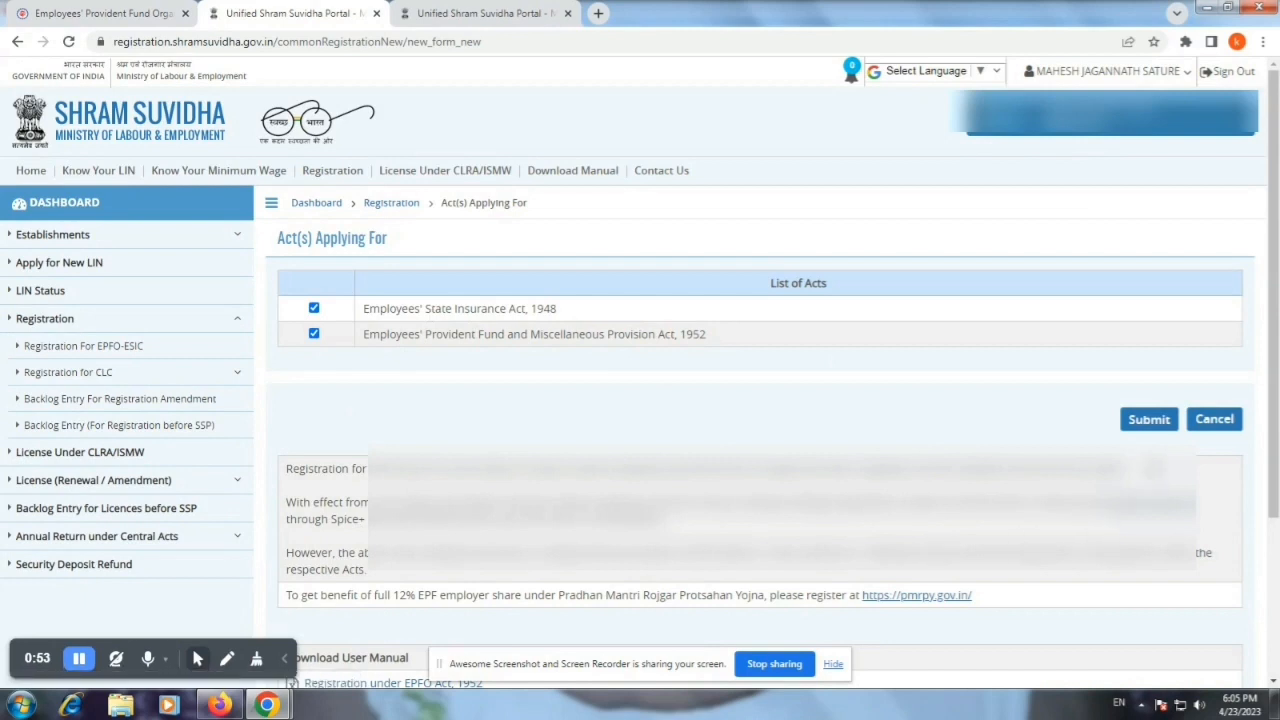
Submit with both the ESI Act 1948 and EPF & MP Act 1952 ticked
click(1145, 425)
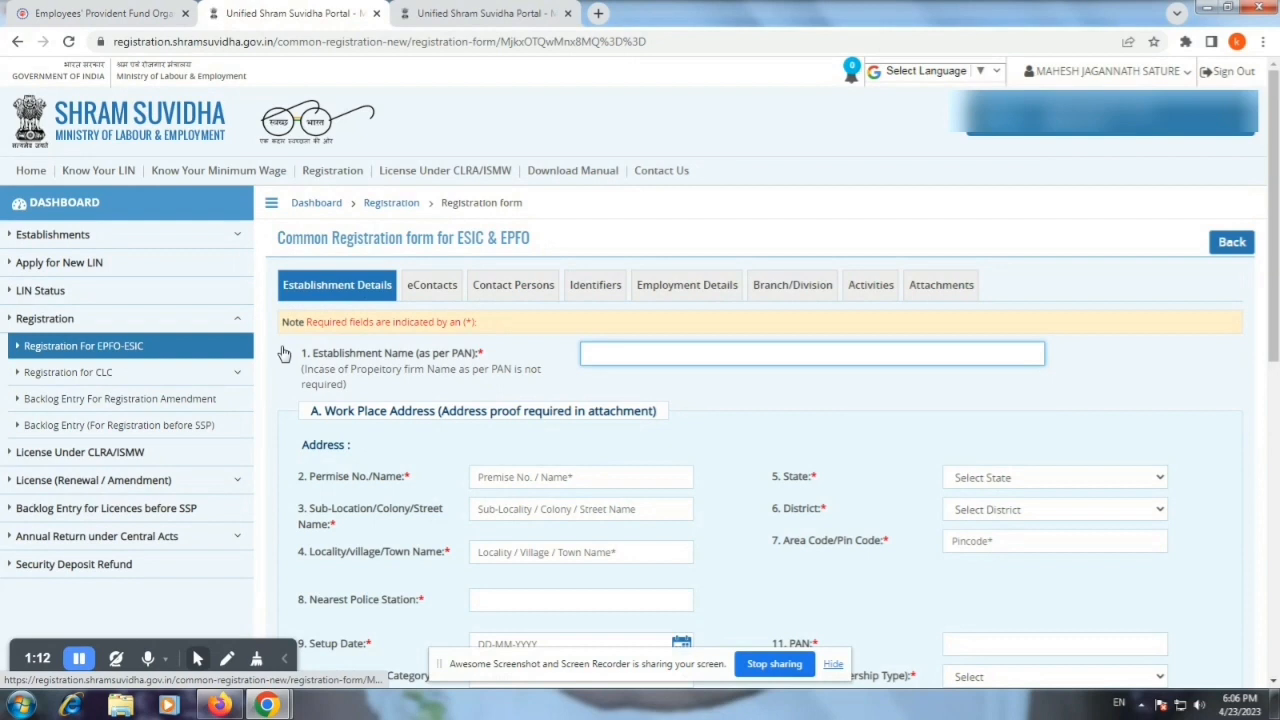
click(592, 357)
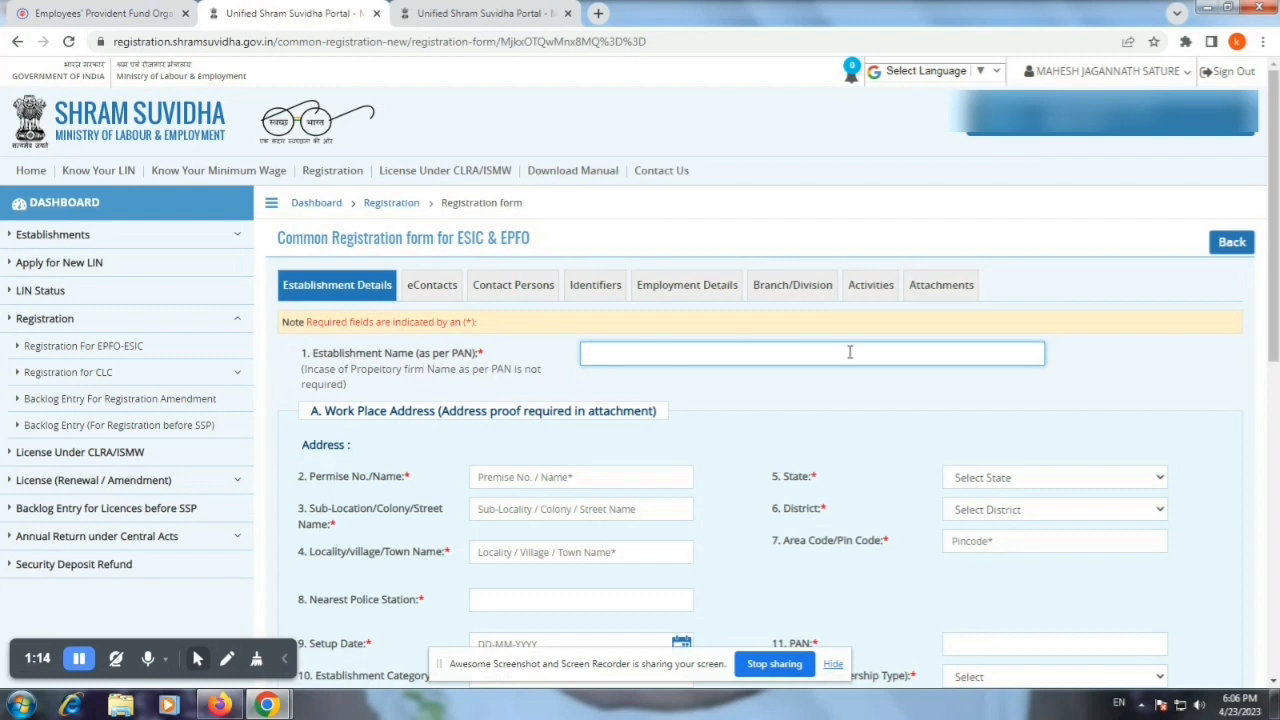
click(882, 352)
scroll(684, 402, down, 1)
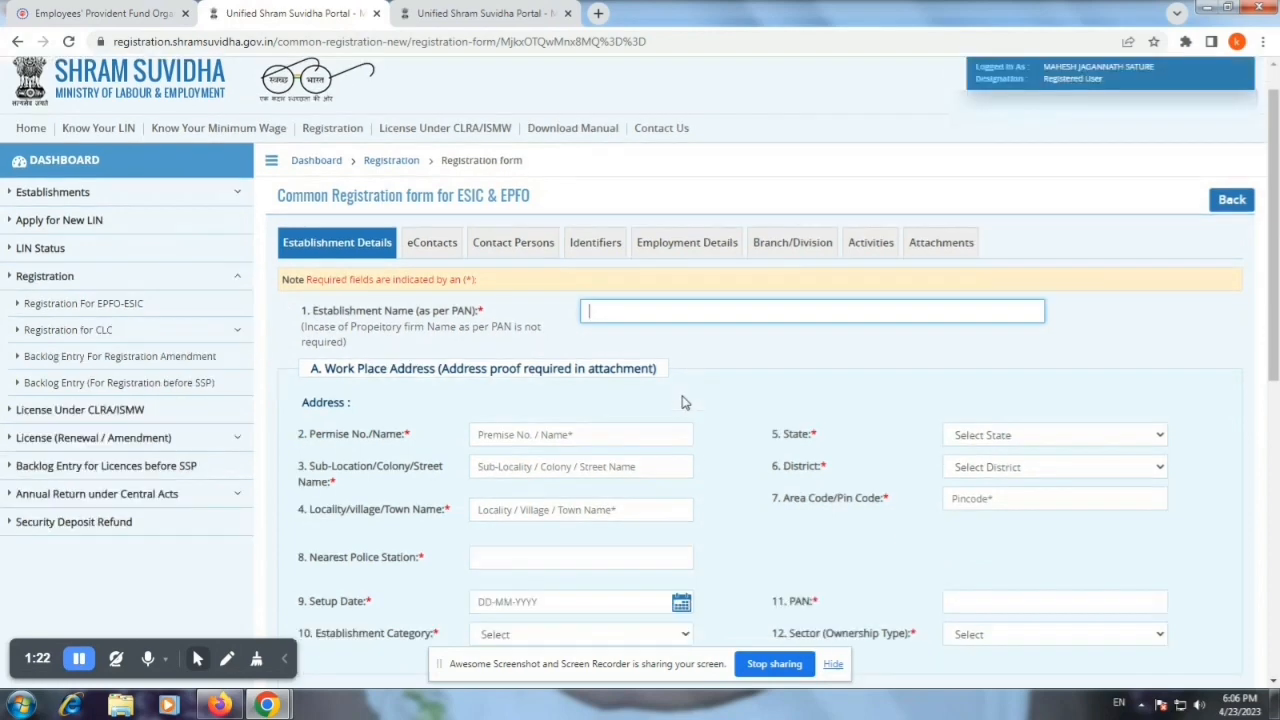
scroll(684, 402, down, 2)
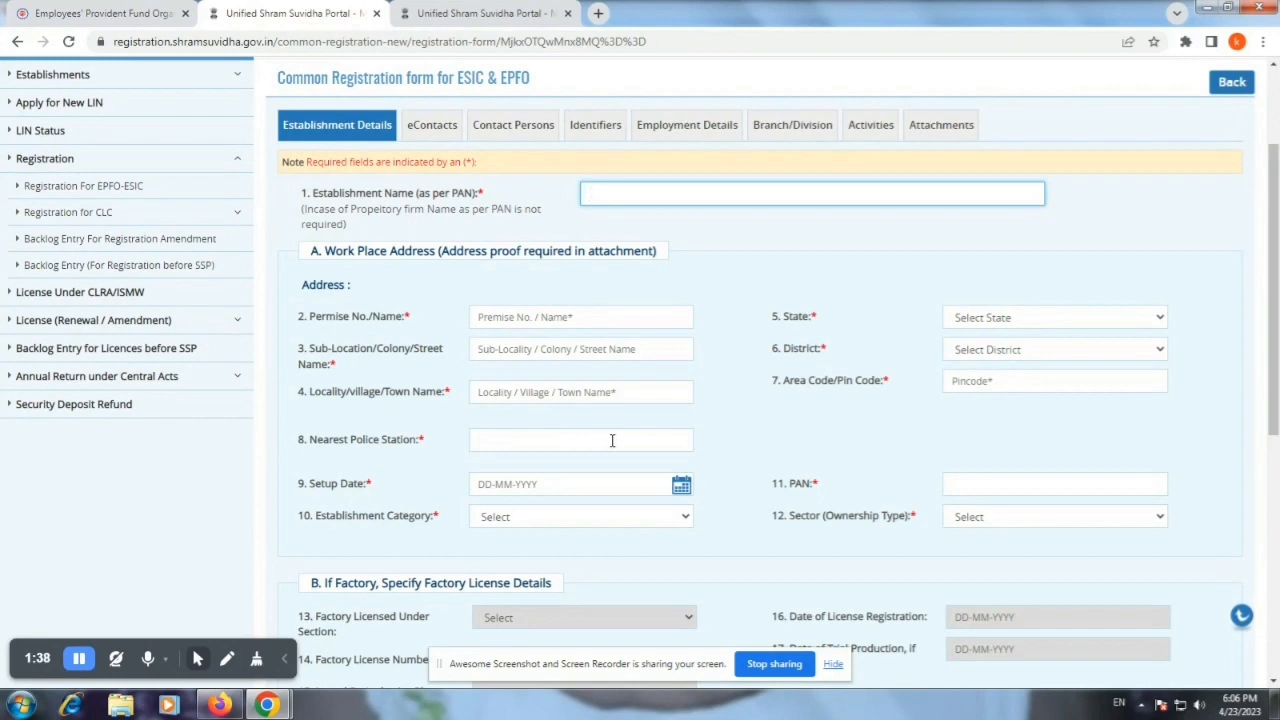
scroll(612, 440, down, 1)
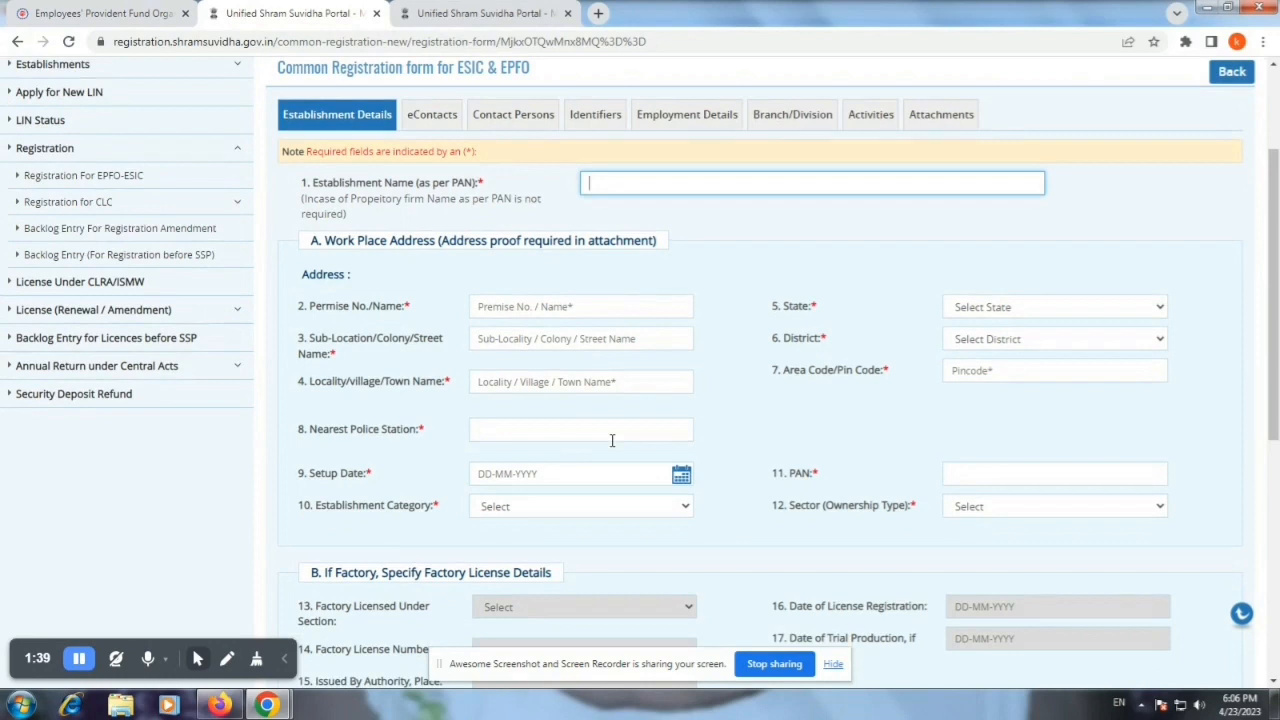
scroll(612, 440, down, 1)
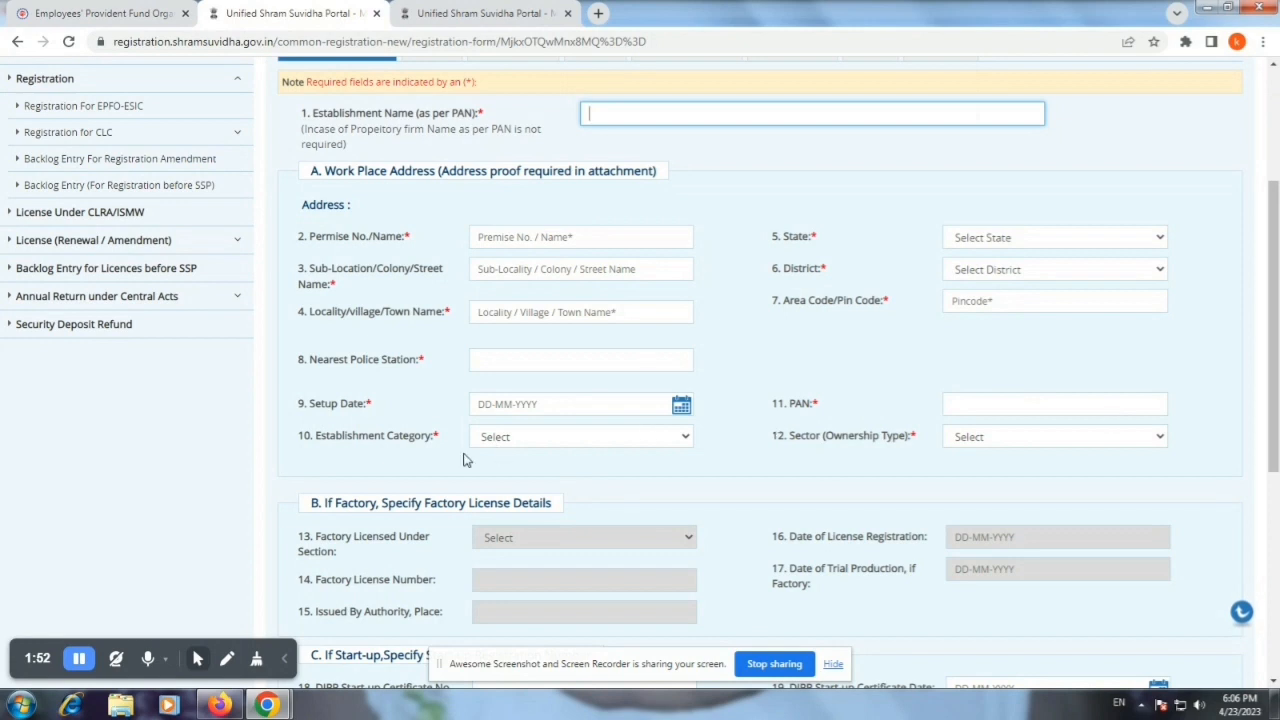
Show the Establishment Category options like Factory, Shop, Restaurant and Theatre
scroll(463, 459, down, 1)
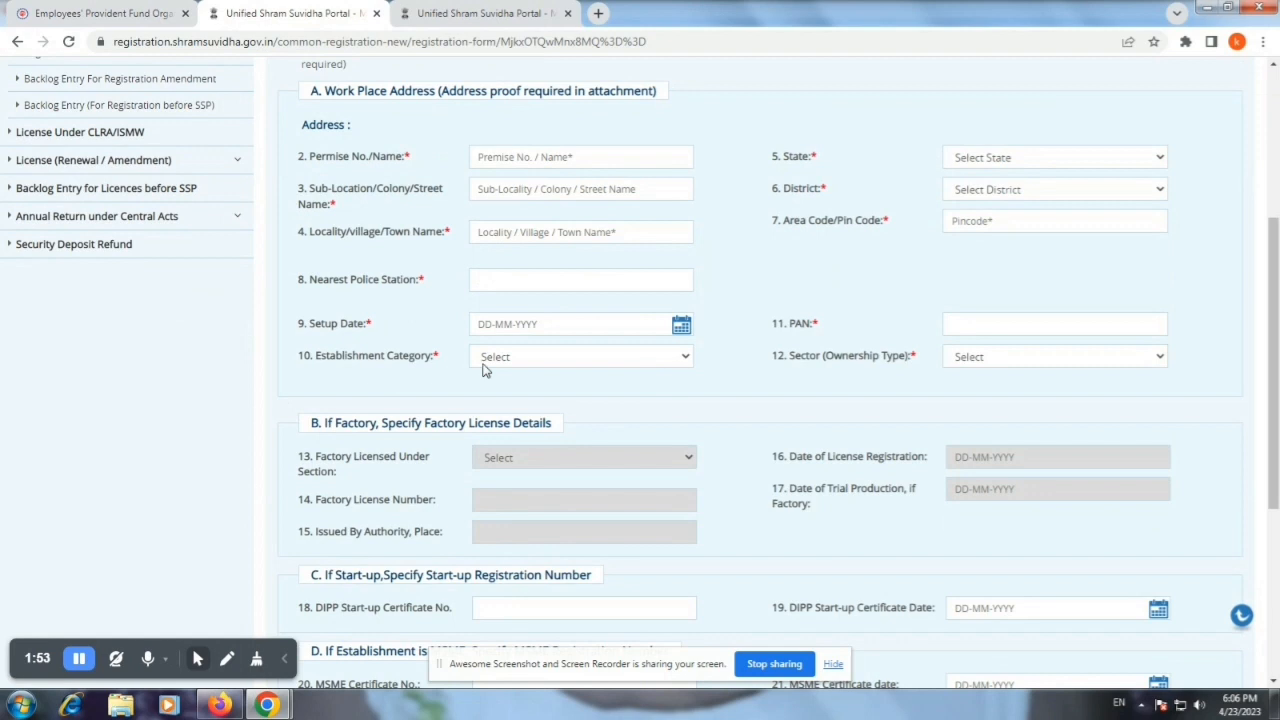
click(556, 360)
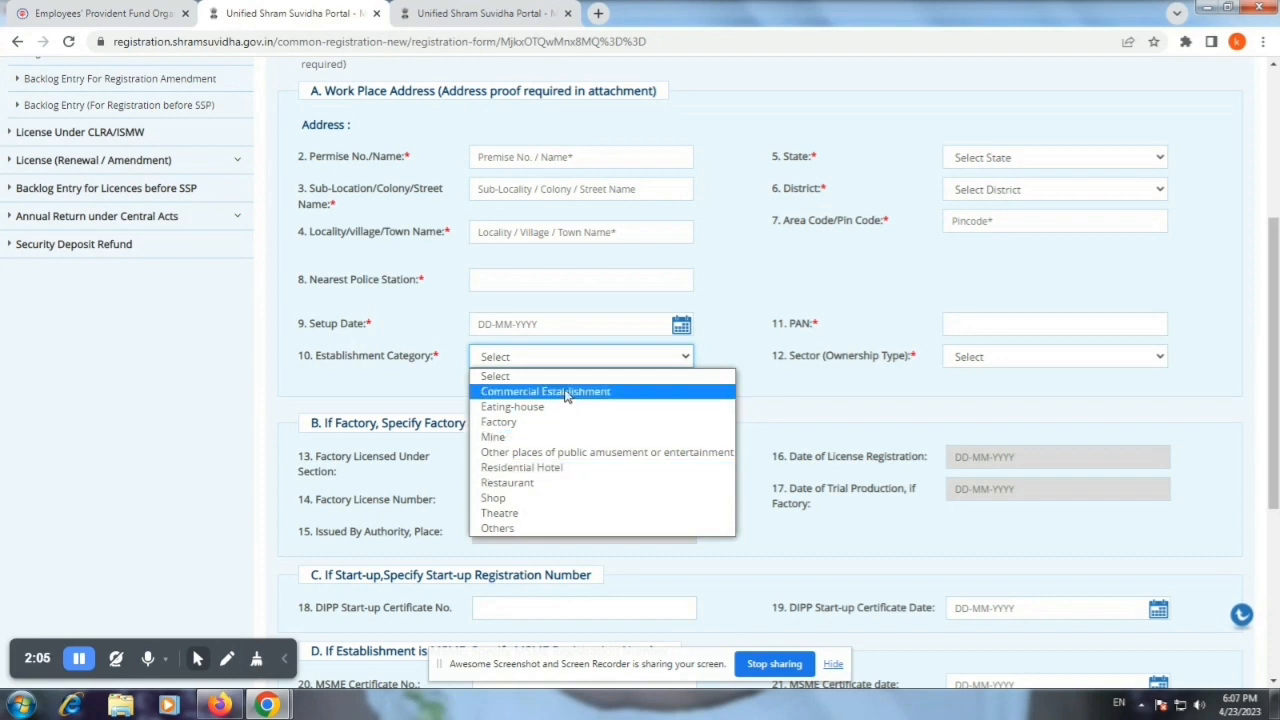
Dismiss the category list unselected and display the Sector (Ownership Type) options
click(736, 347)
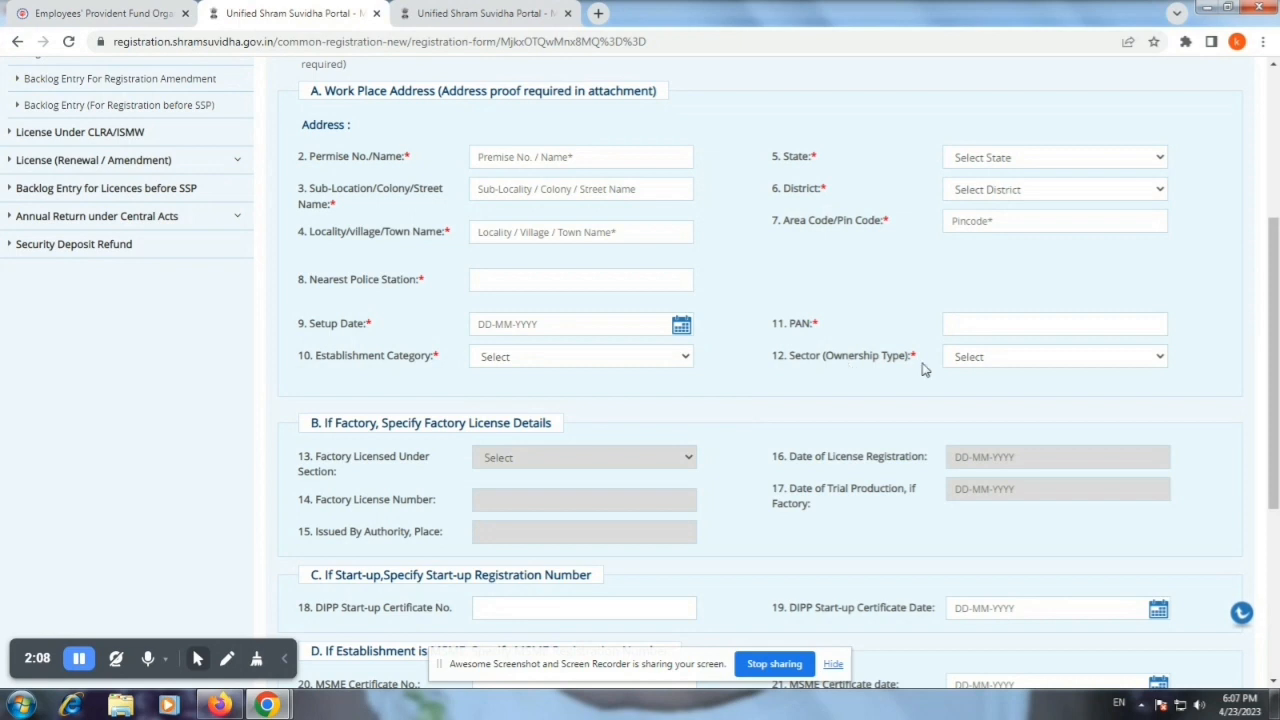
click(1049, 369)
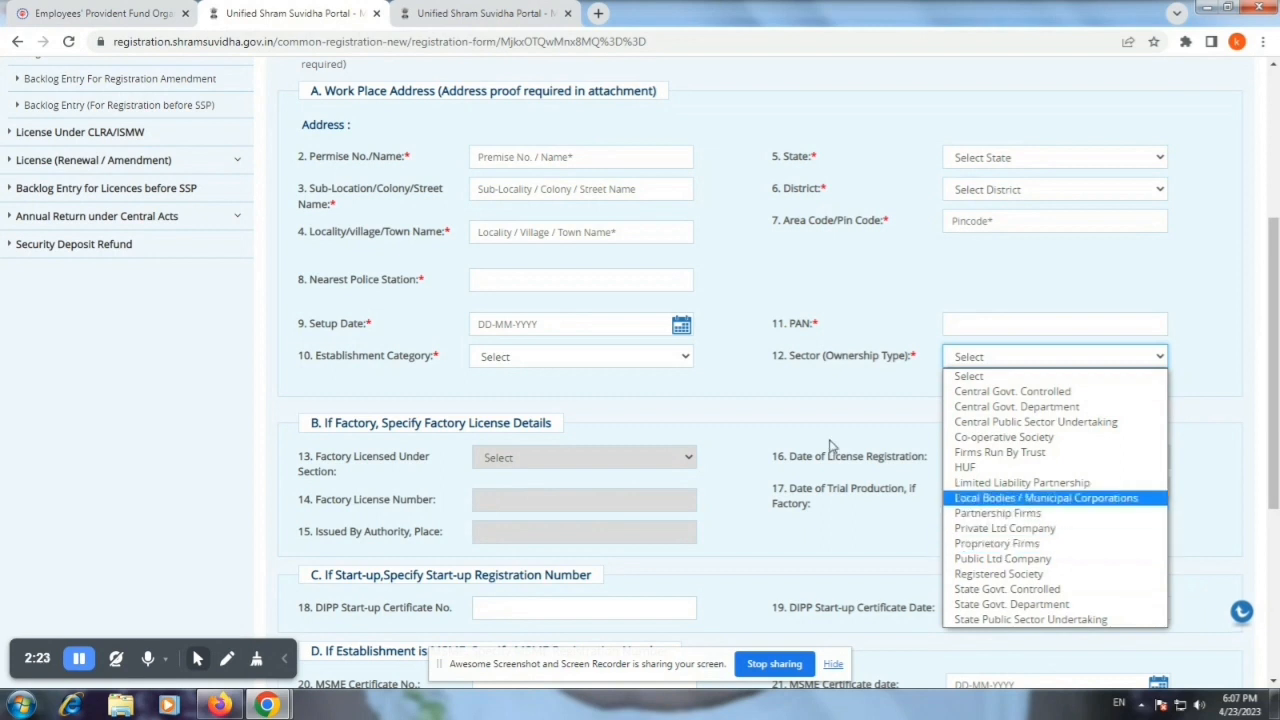
Dismiss the Sector (Ownership Type) list without selecting any ownership type
click(737, 396)
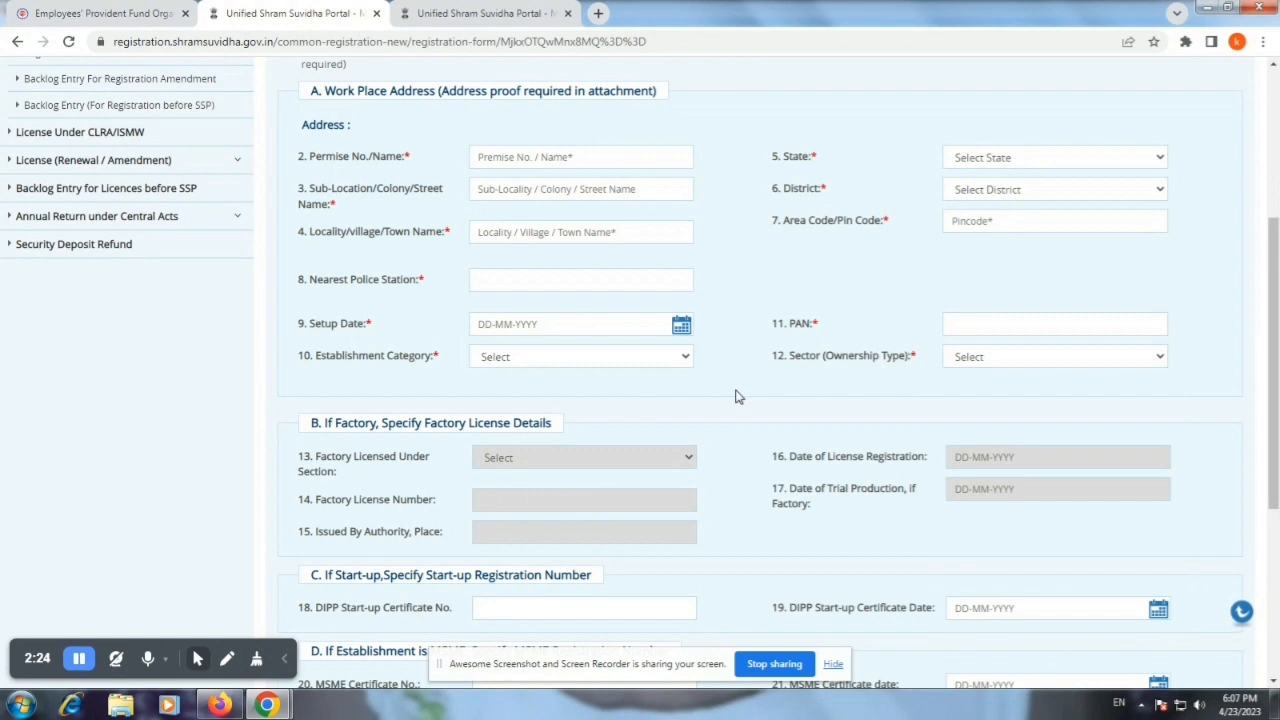
scroll(735, 397, down, 1)
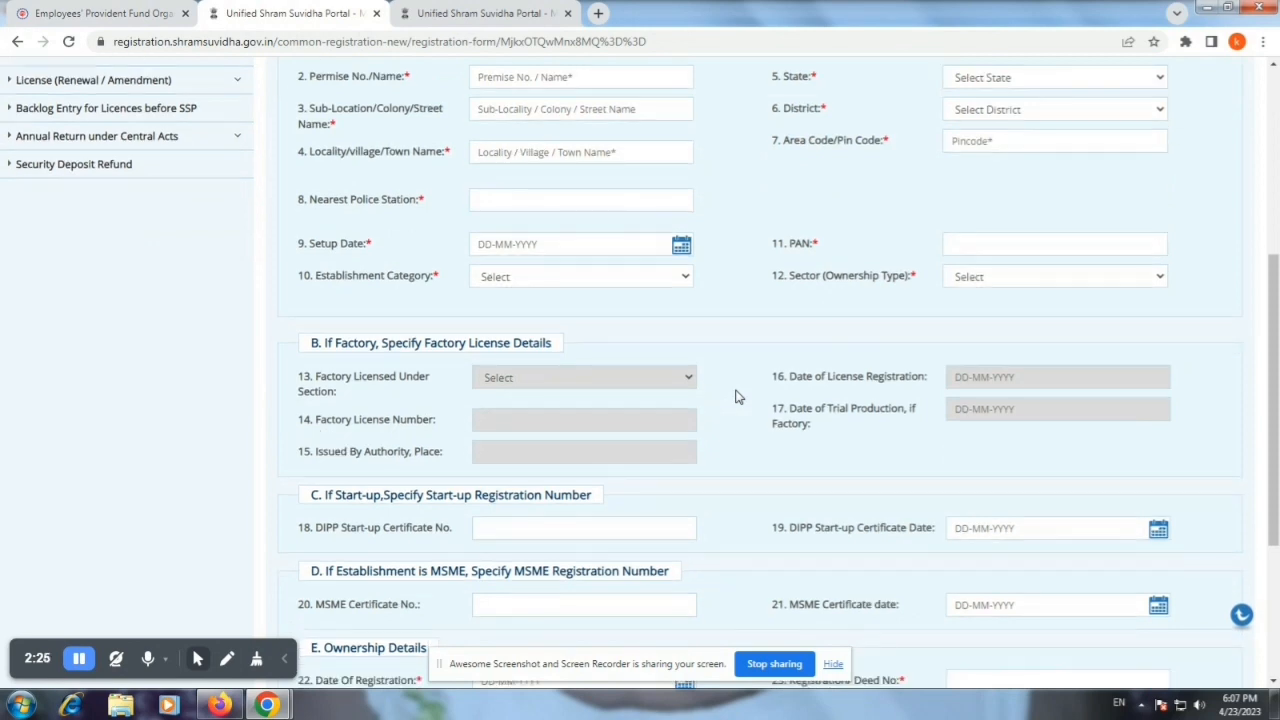
scroll(735, 397, down, 1)
scroll(735, 397, down, 1)
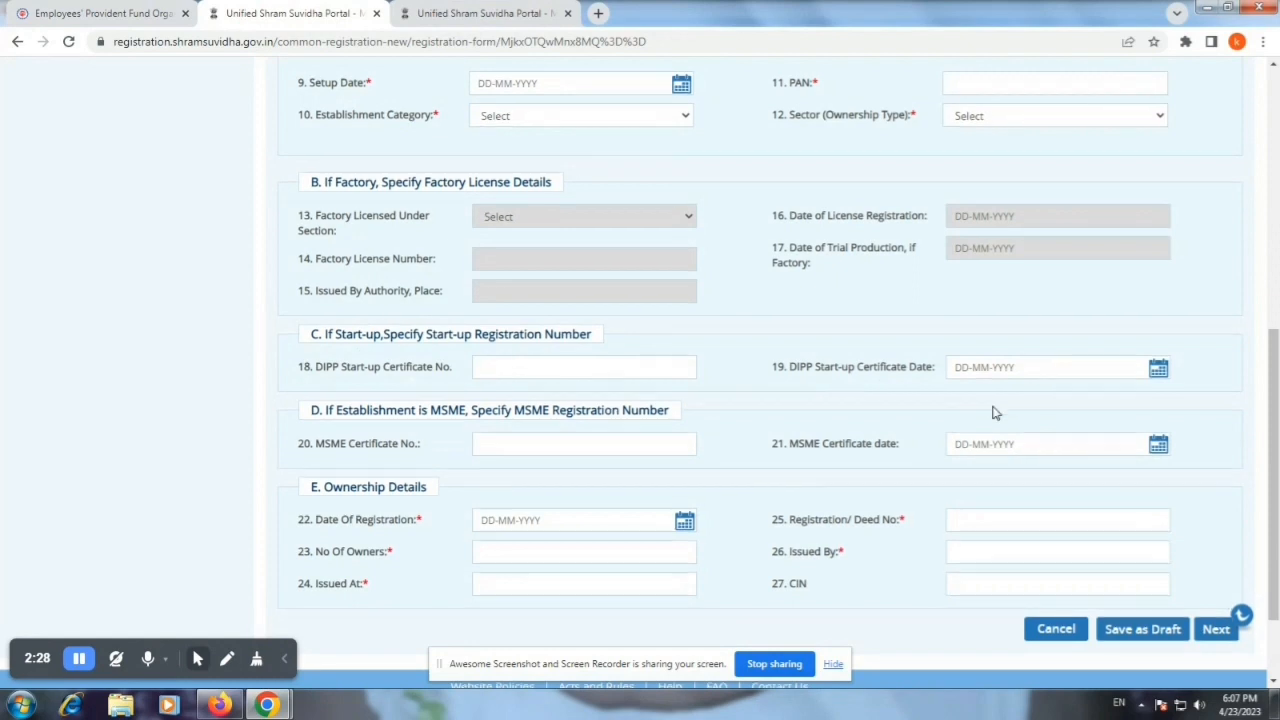
scroll(995, 412, down, 1)
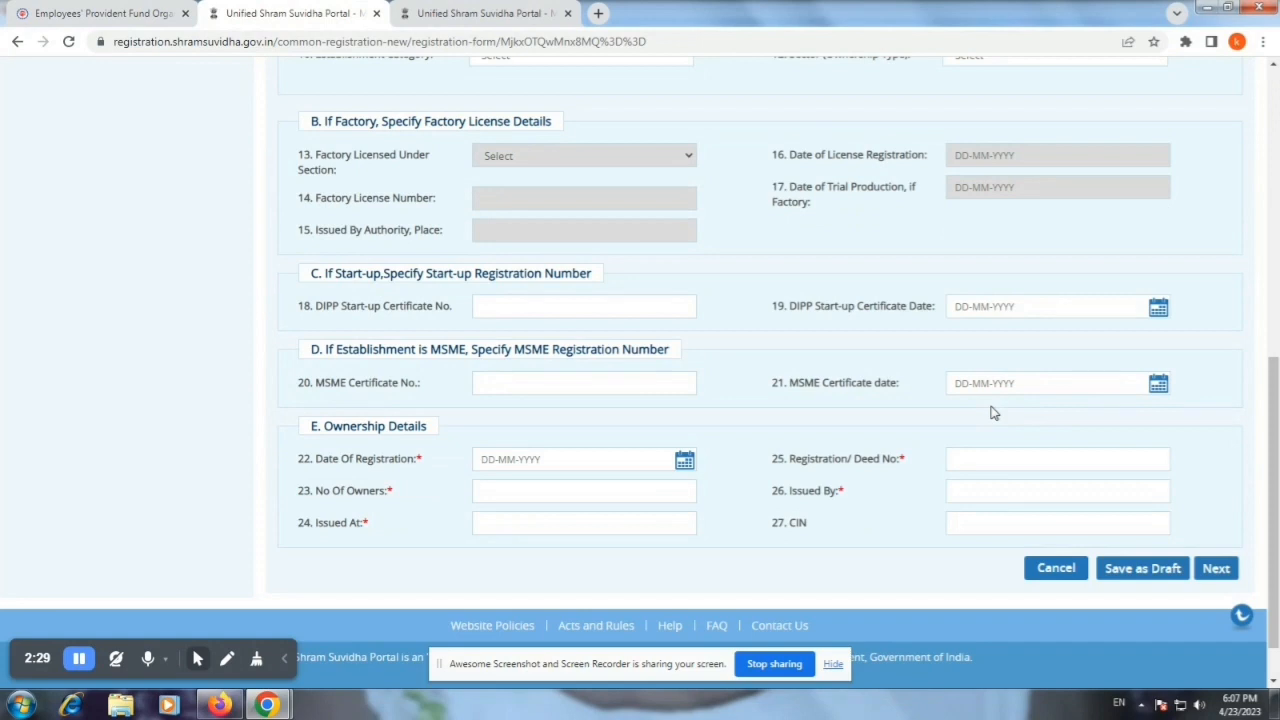
scroll(744, 414, down, 1)
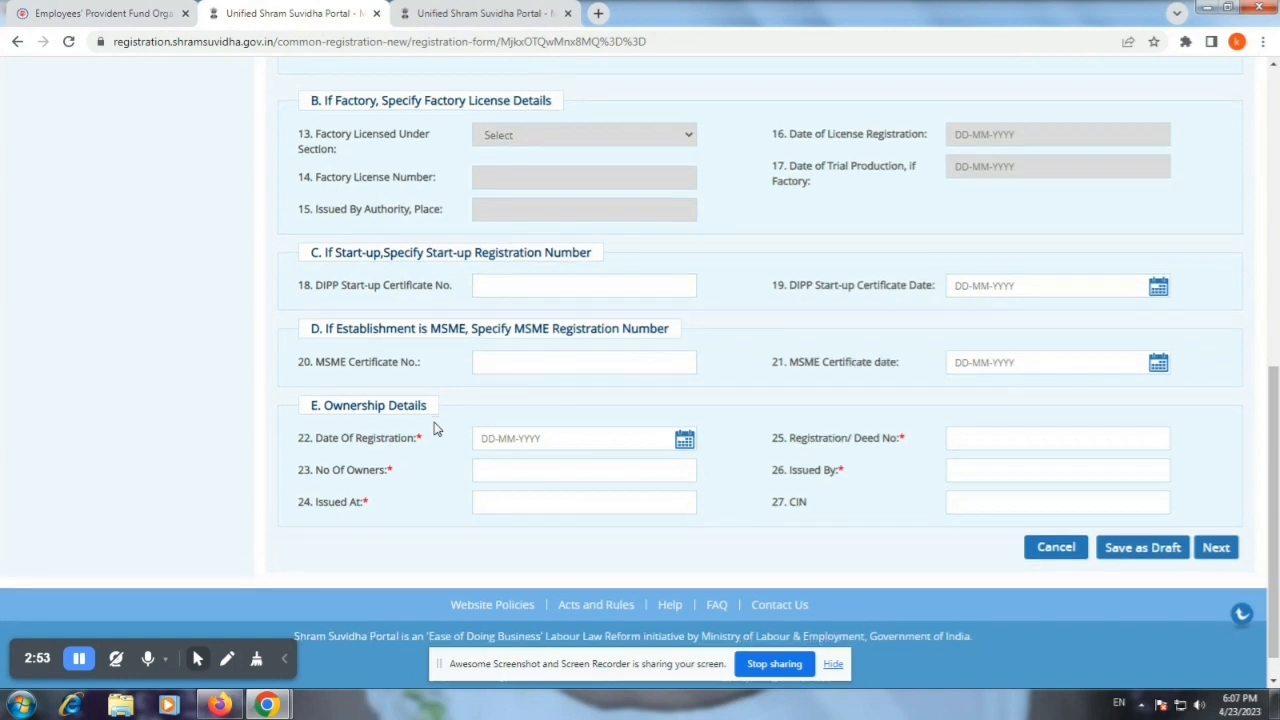
scroll(434, 428, down, 1)
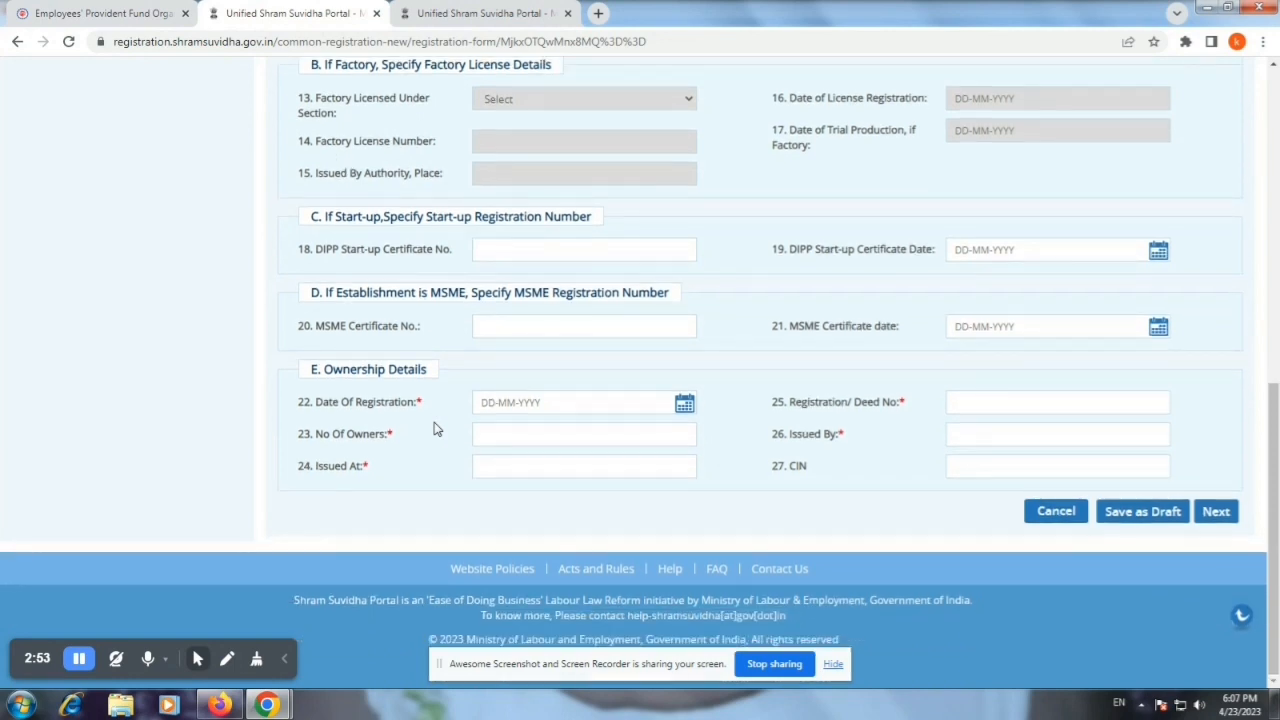
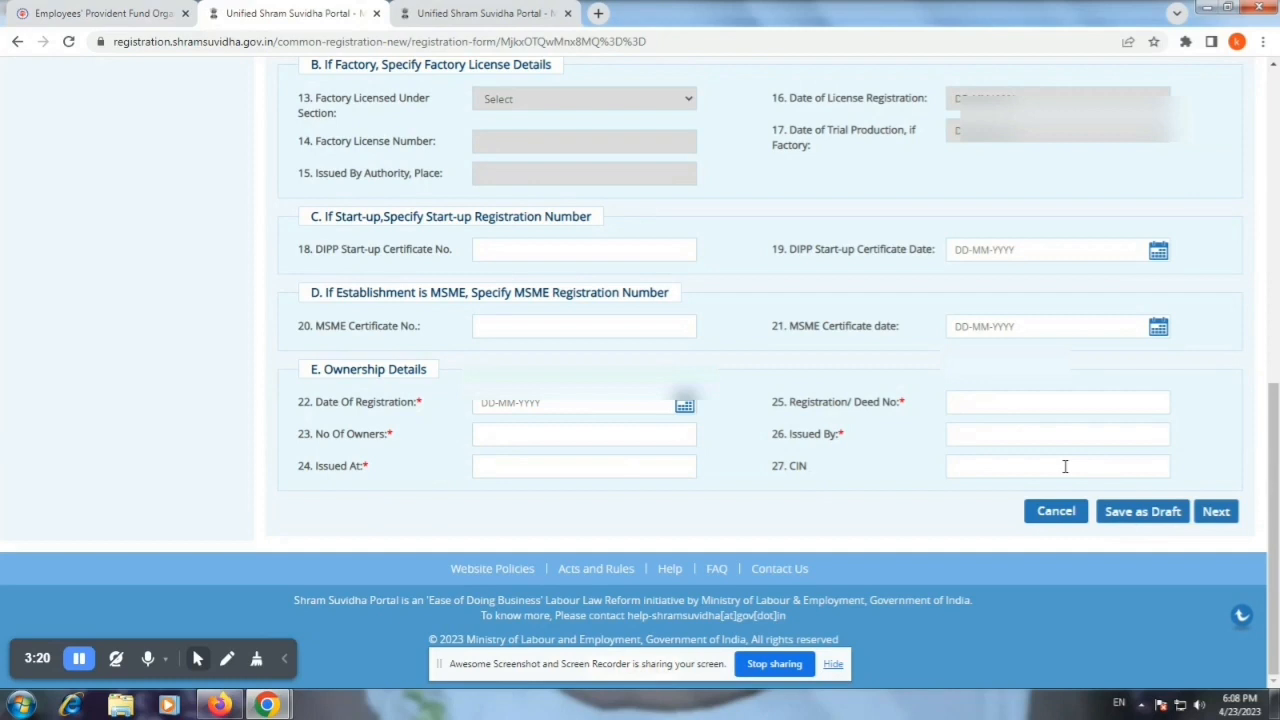
Scroll back to the top of the registration form so the section list is visible
scroll(1065, 466, up, 15)
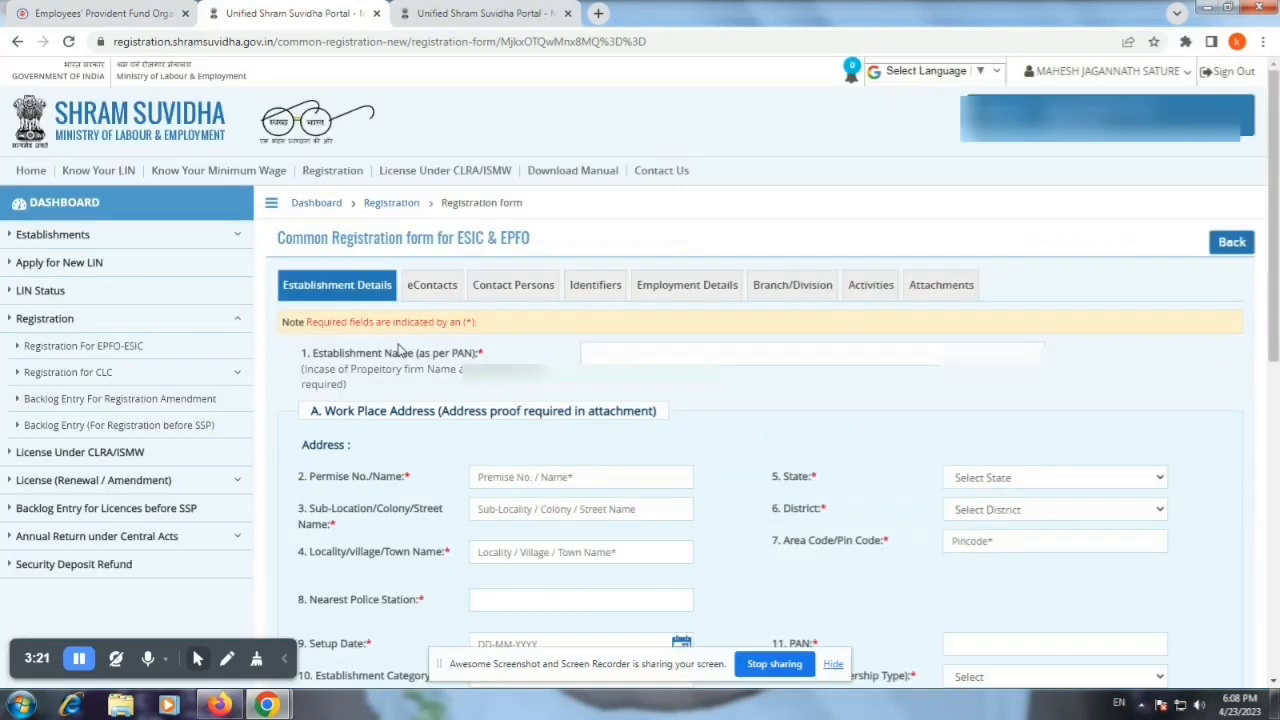
Switch to the eContacts section, then head on to Contact Persons
click(453, 296)
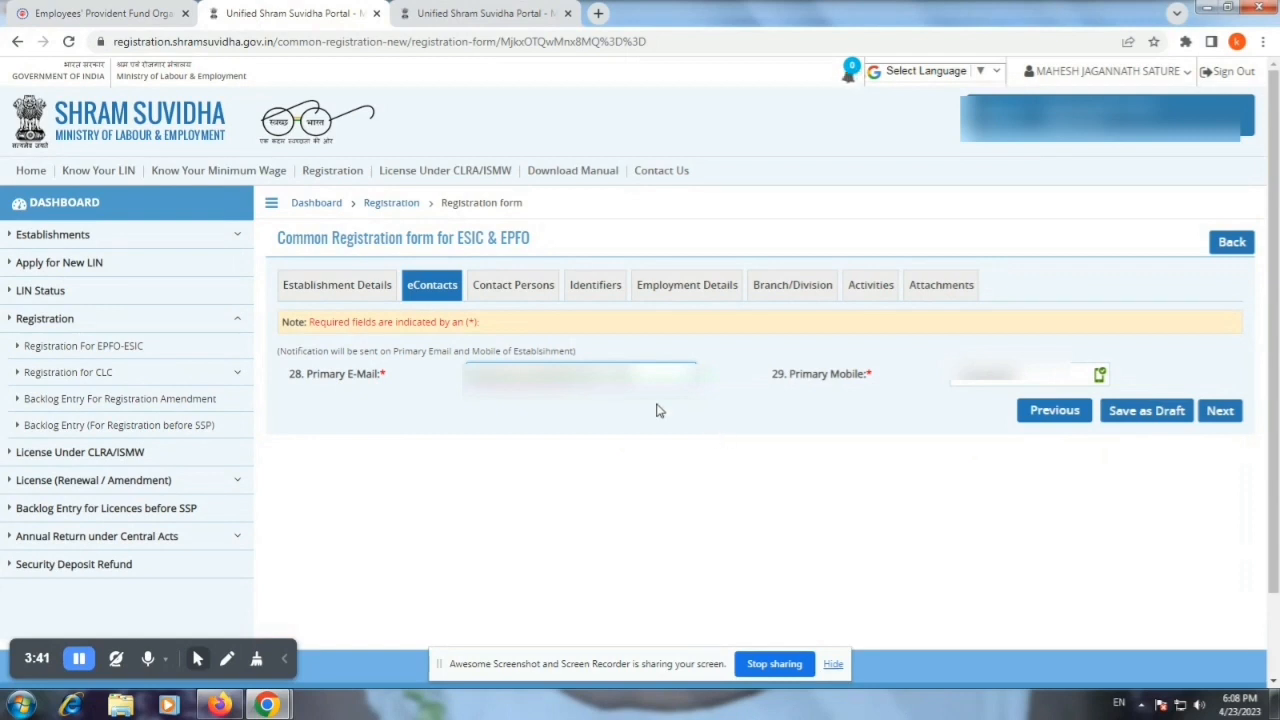
click(504, 288)
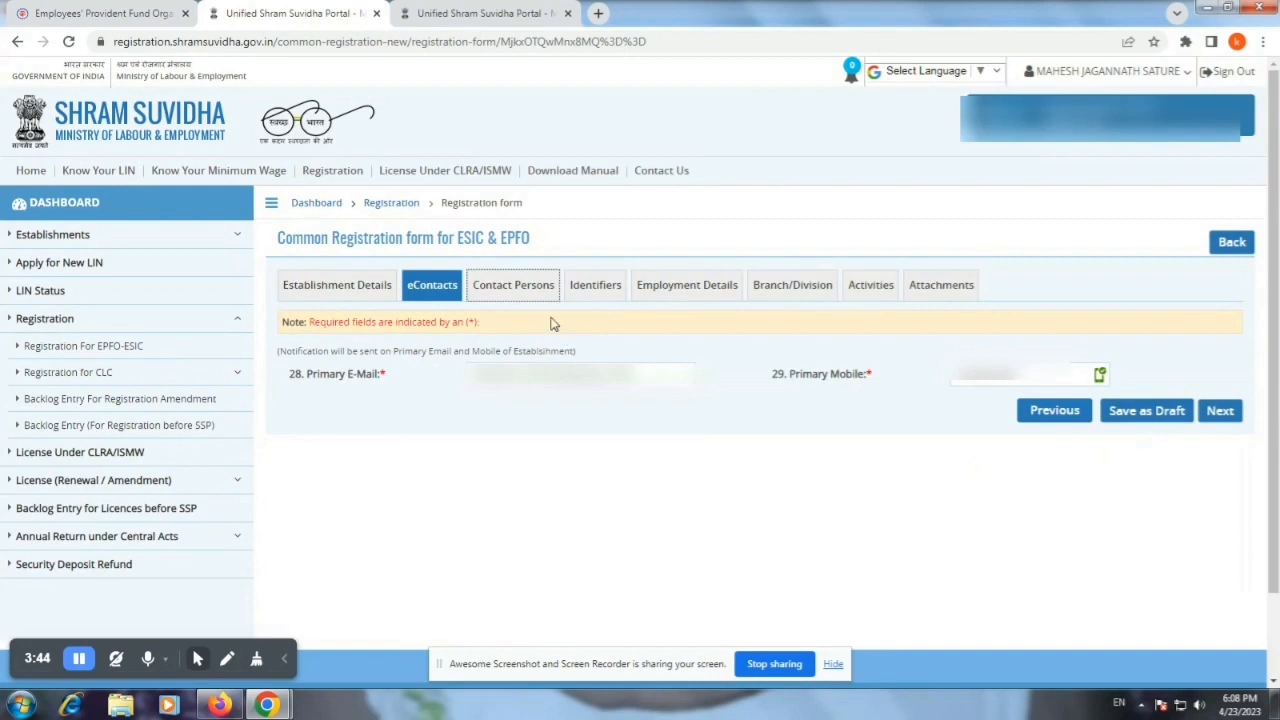
Open Contact Persons and scroll down to the empty Primary Manager fields
click(507, 289)
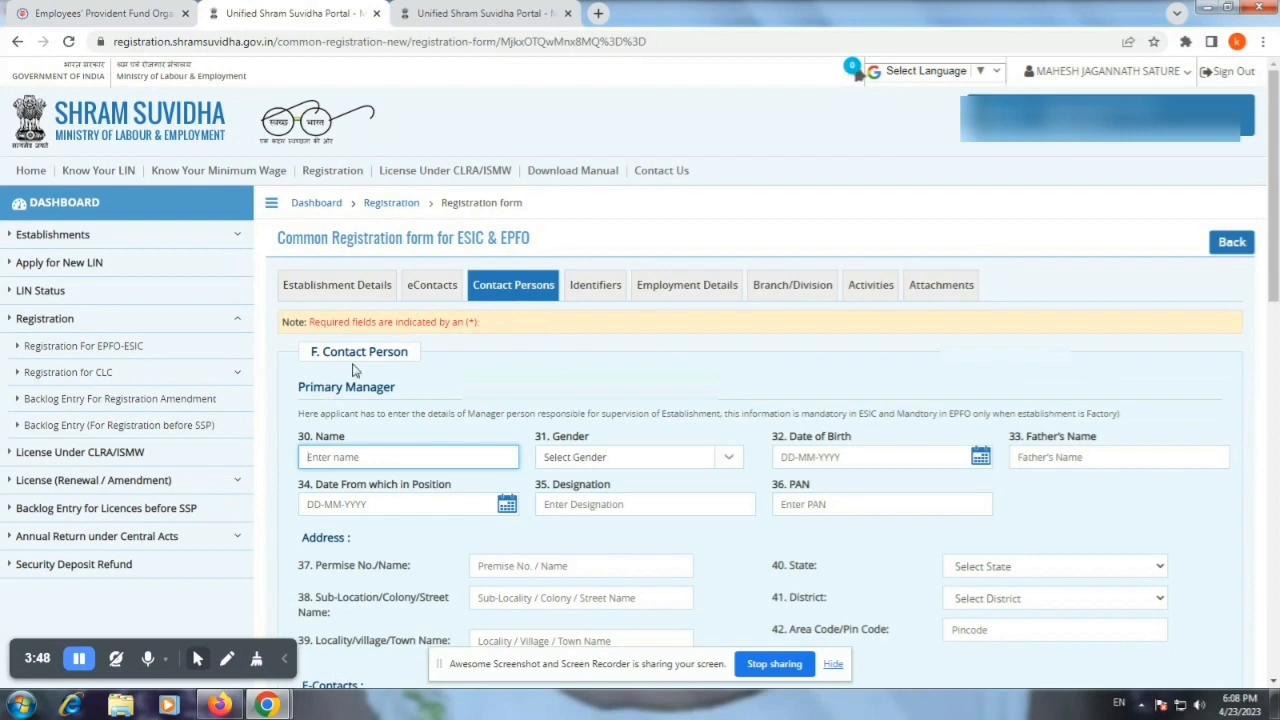
scroll(352, 370, down, 1)
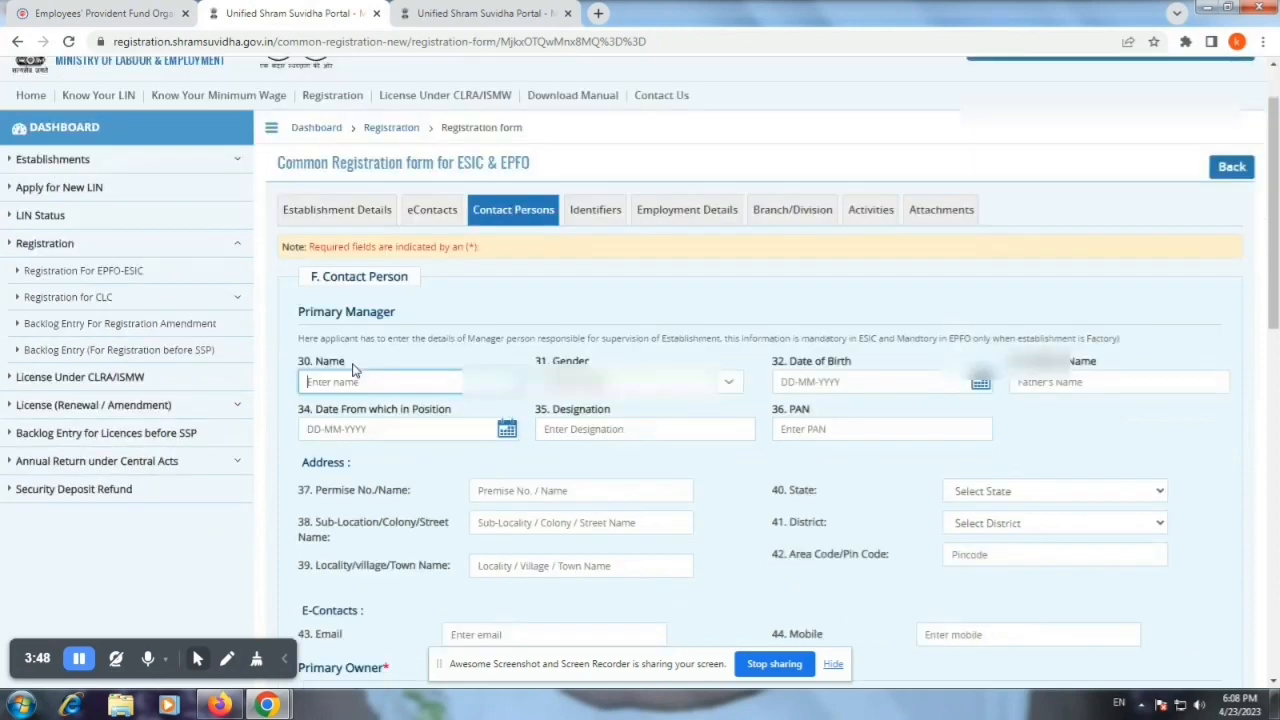
scroll(352, 370, down, 1)
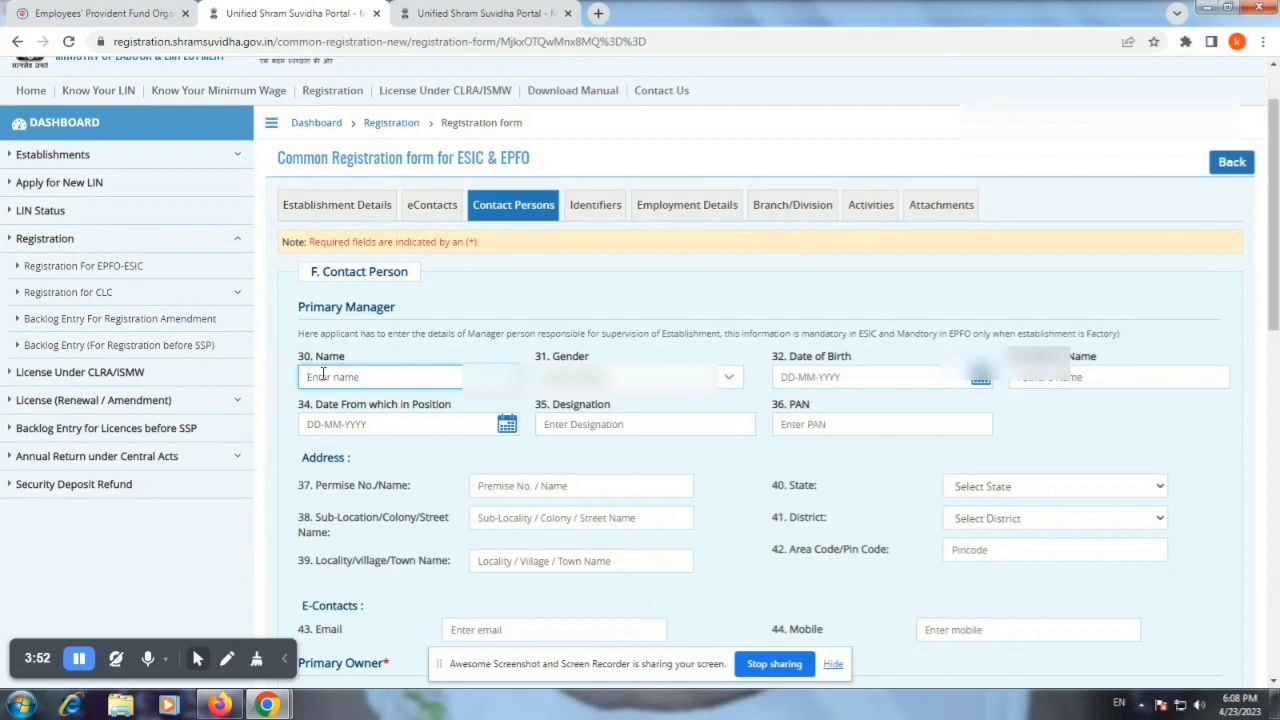
scroll(323, 374, down, 1)
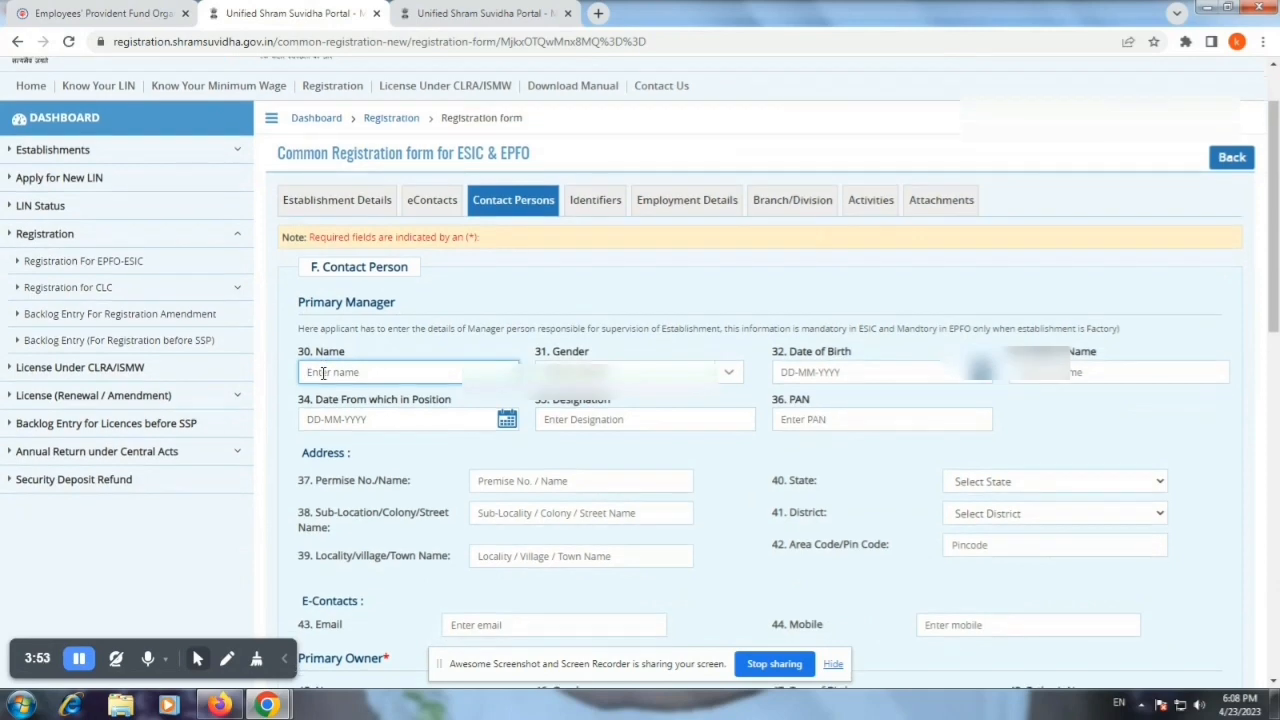
scroll(323, 373, down, 1)
scroll(323, 379, down, 1)
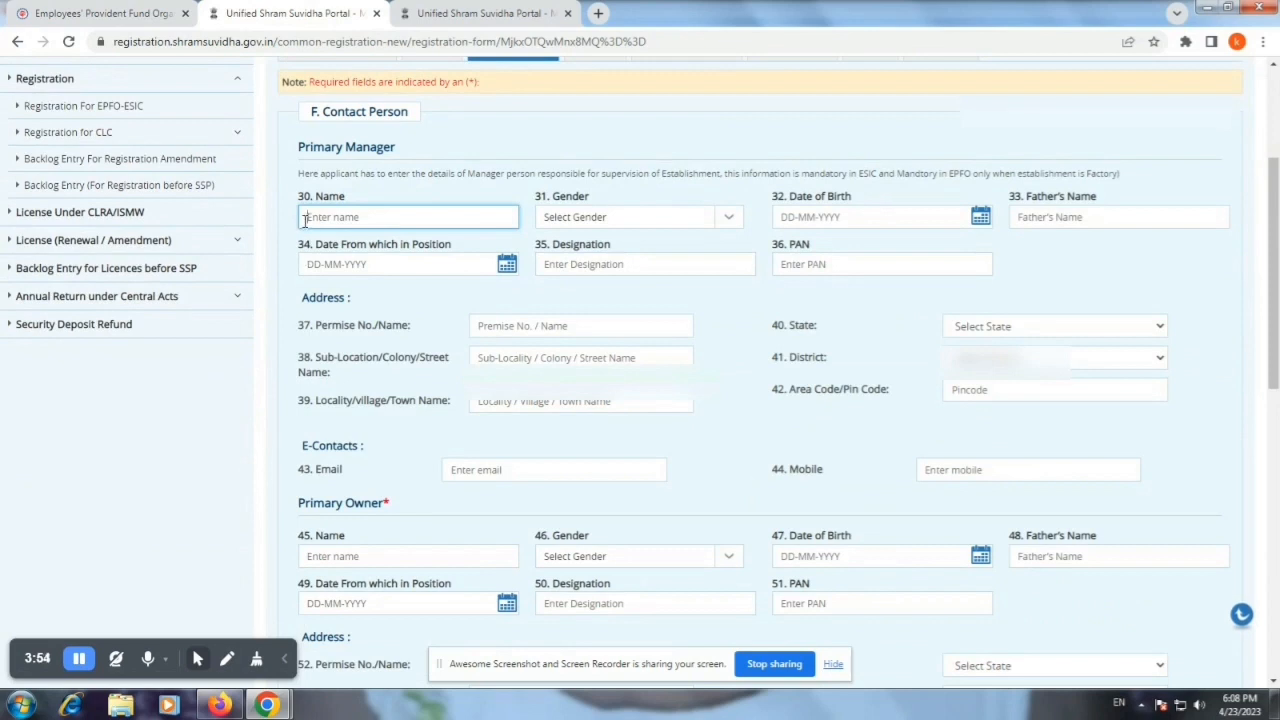
click(451, 227)
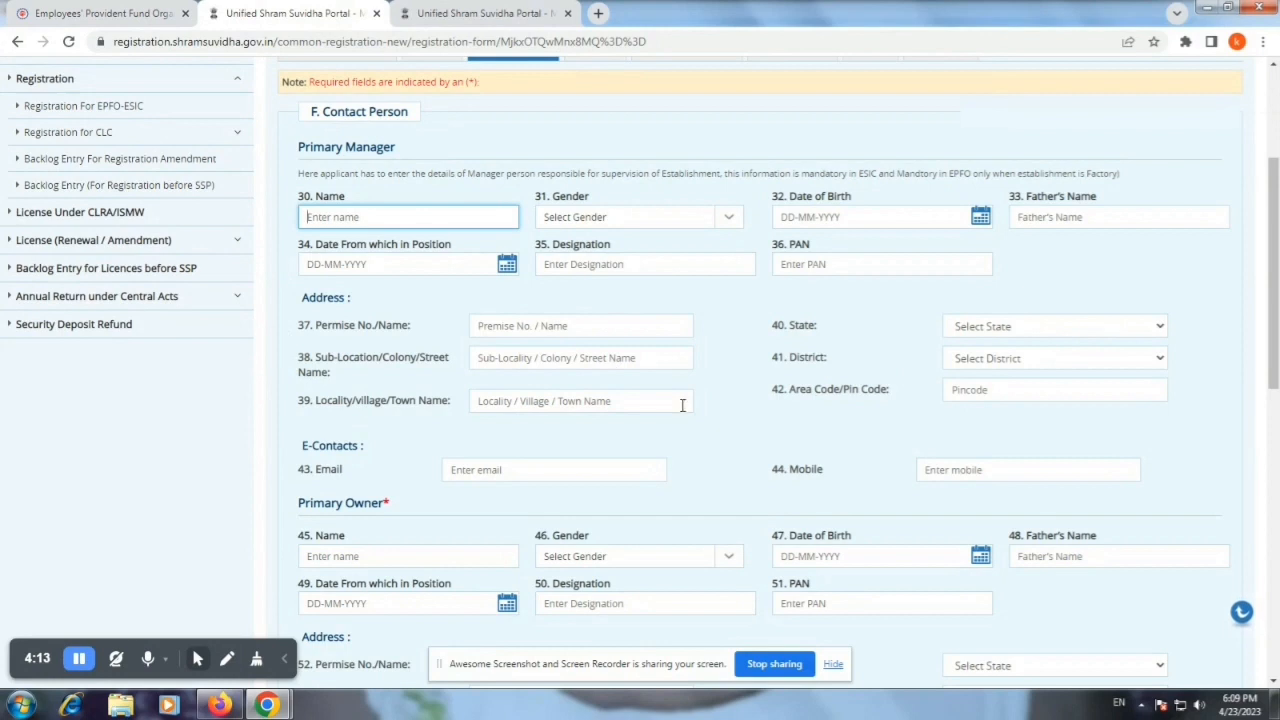
scroll(682, 405, down, 1)
scroll(530, 418, down, 1)
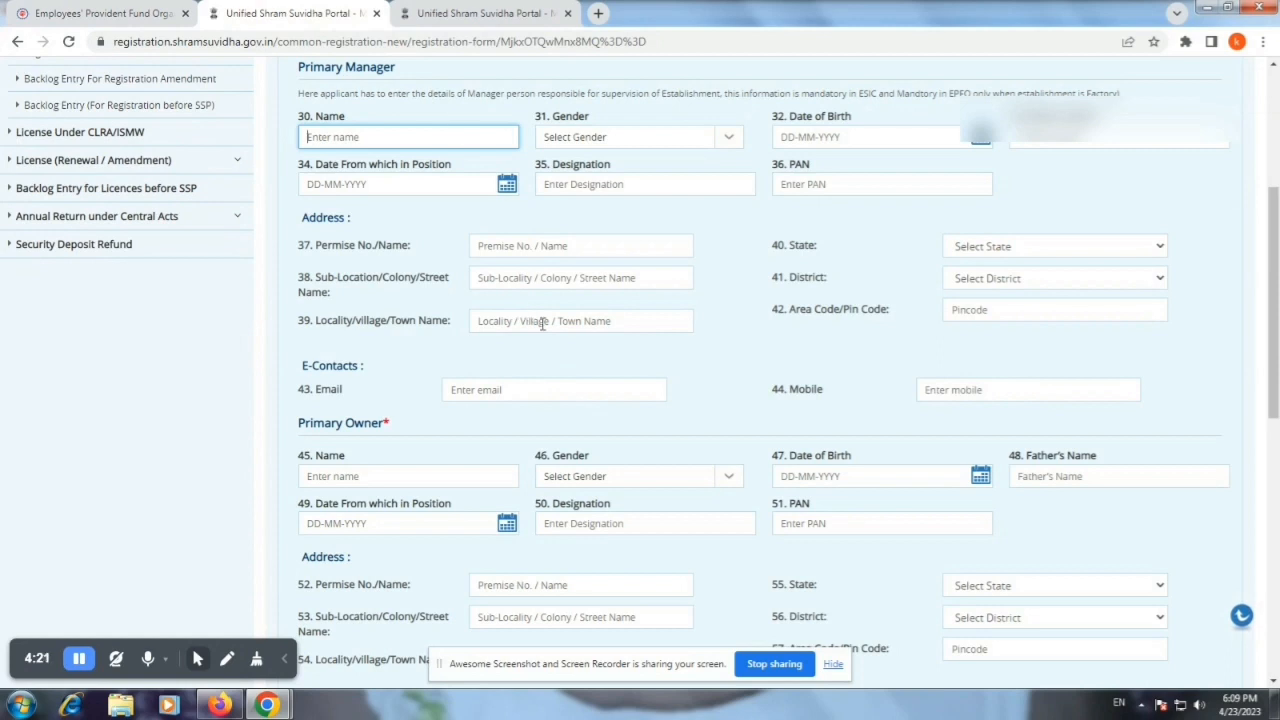
scroll(543, 328, down, 1)
scroll(520, 338, down, 1)
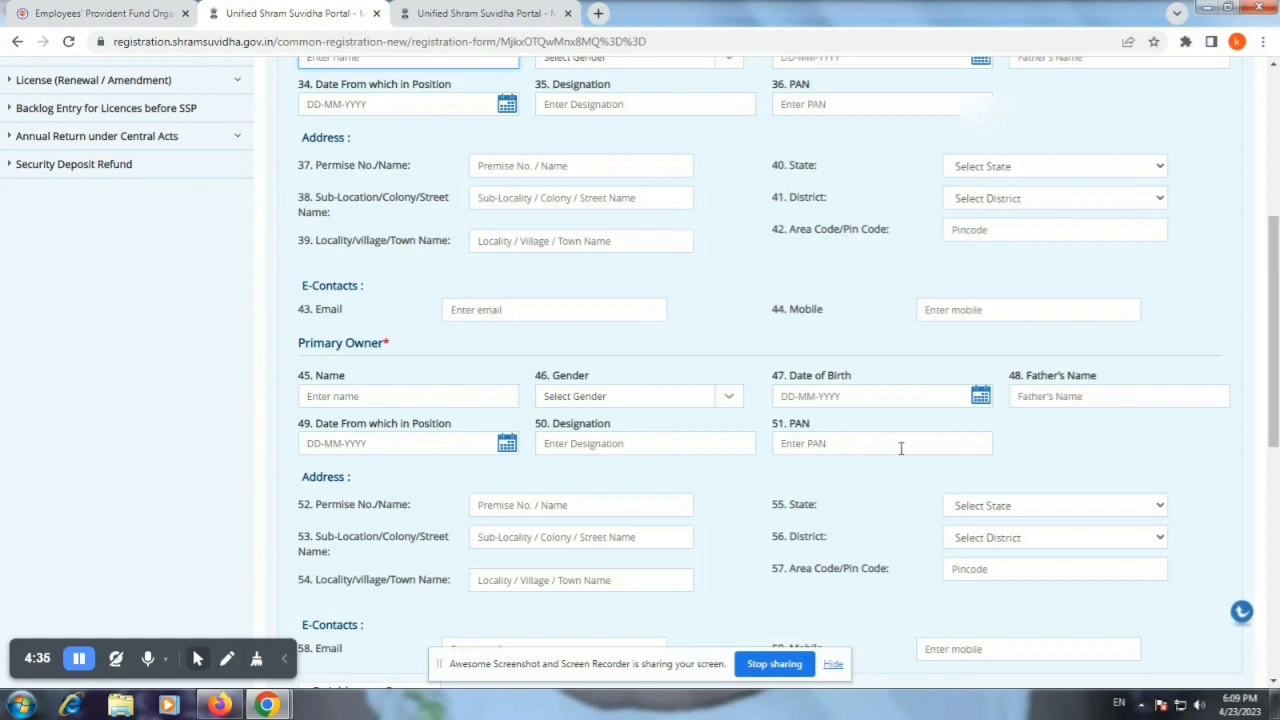
scroll(900, 448, down, 1)
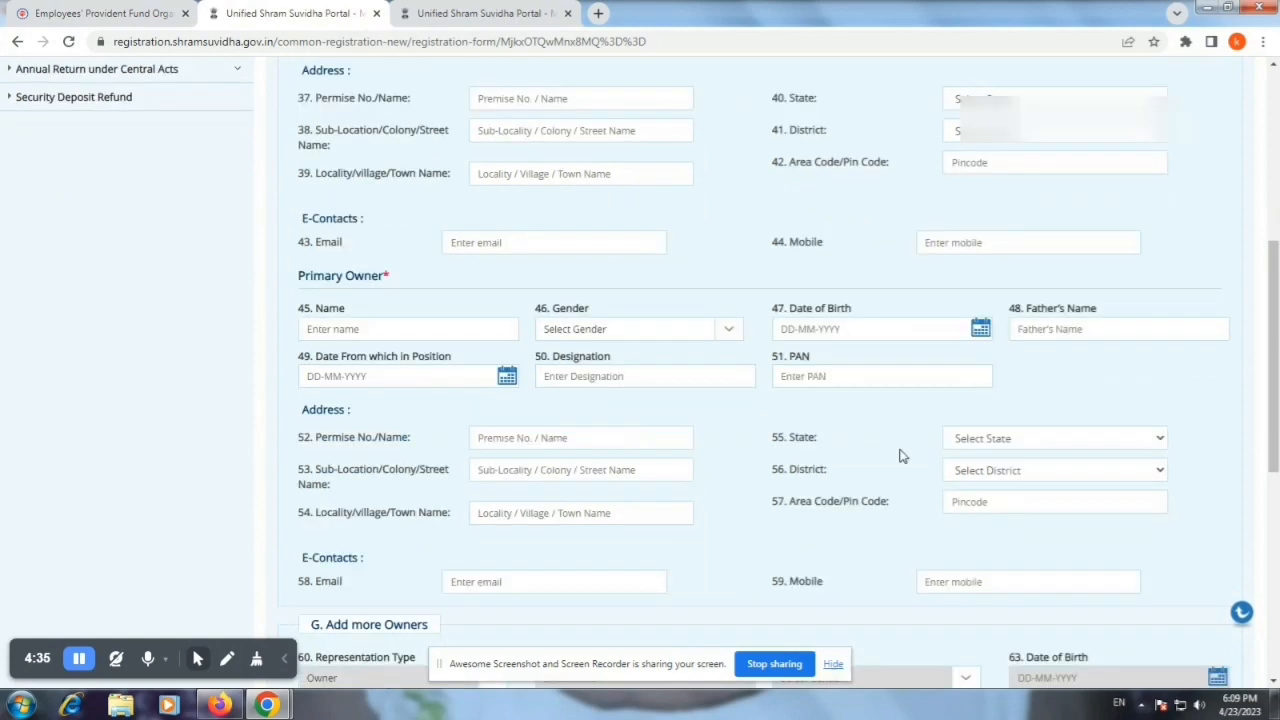
scroll(727, 456, down, 1)
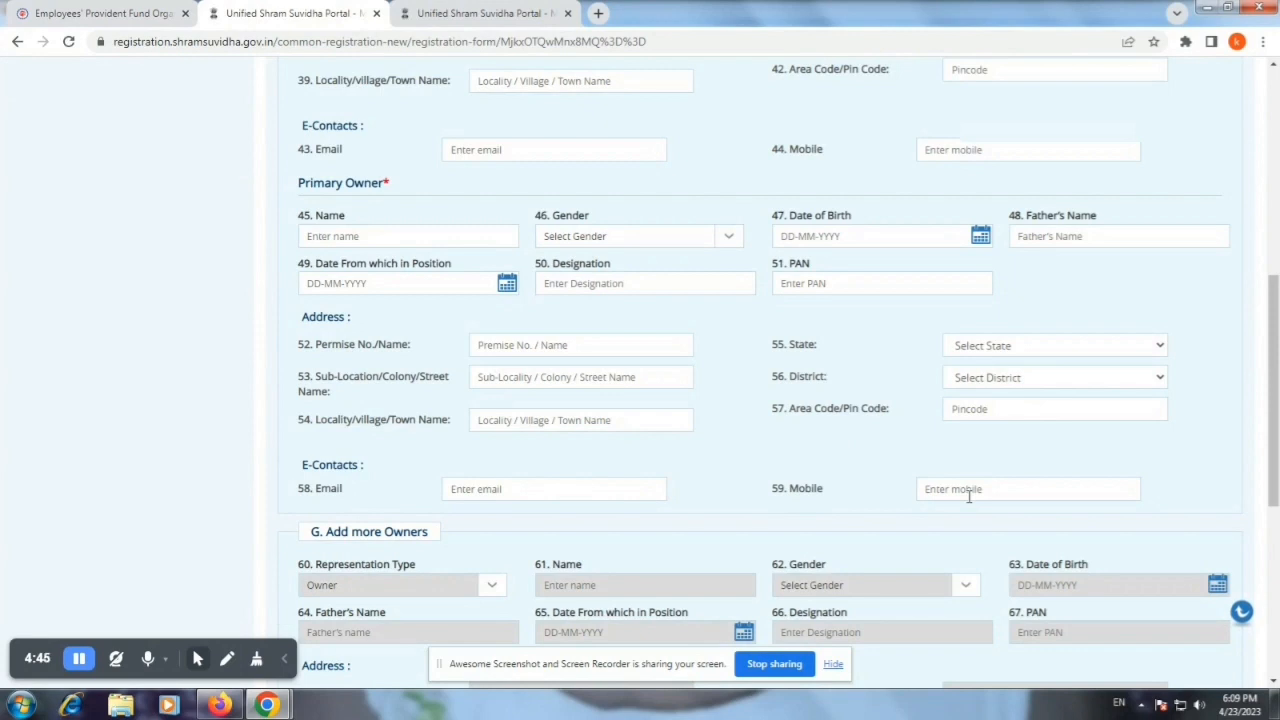
scroll(968, 496, down, 1)
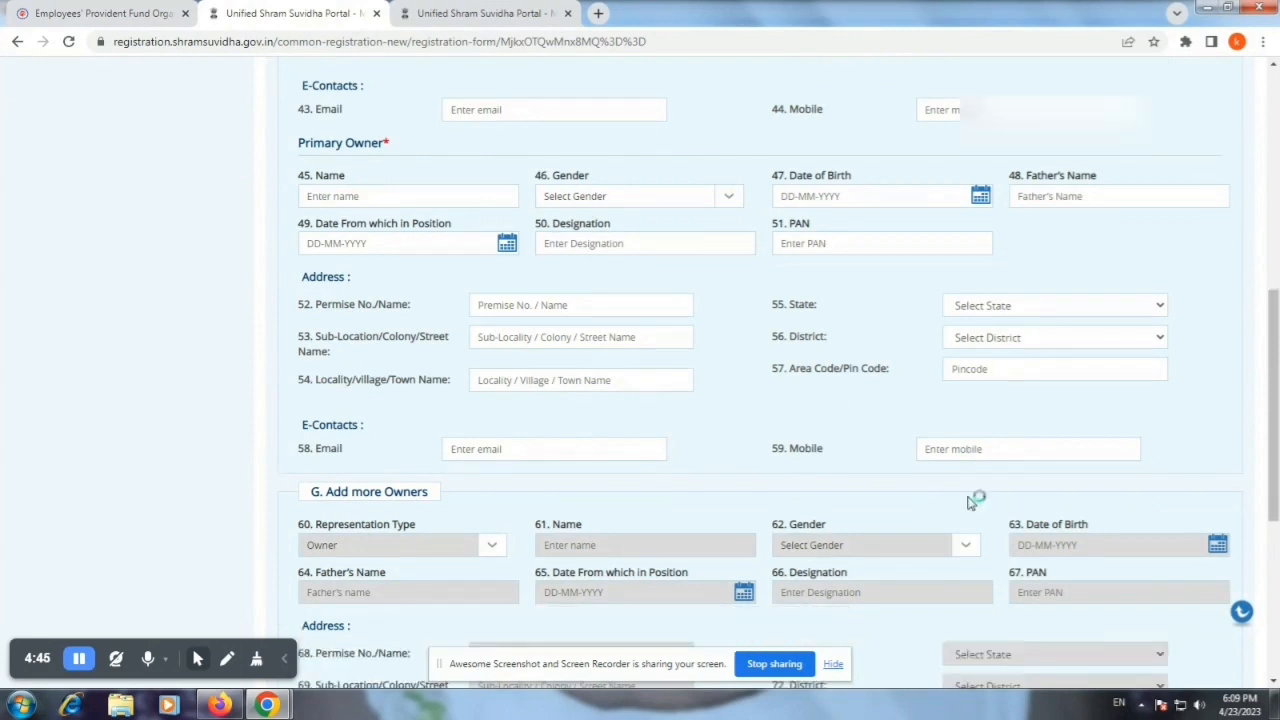
scroll(970, 502, down, 1)
scroll(968, 502, down, 1)
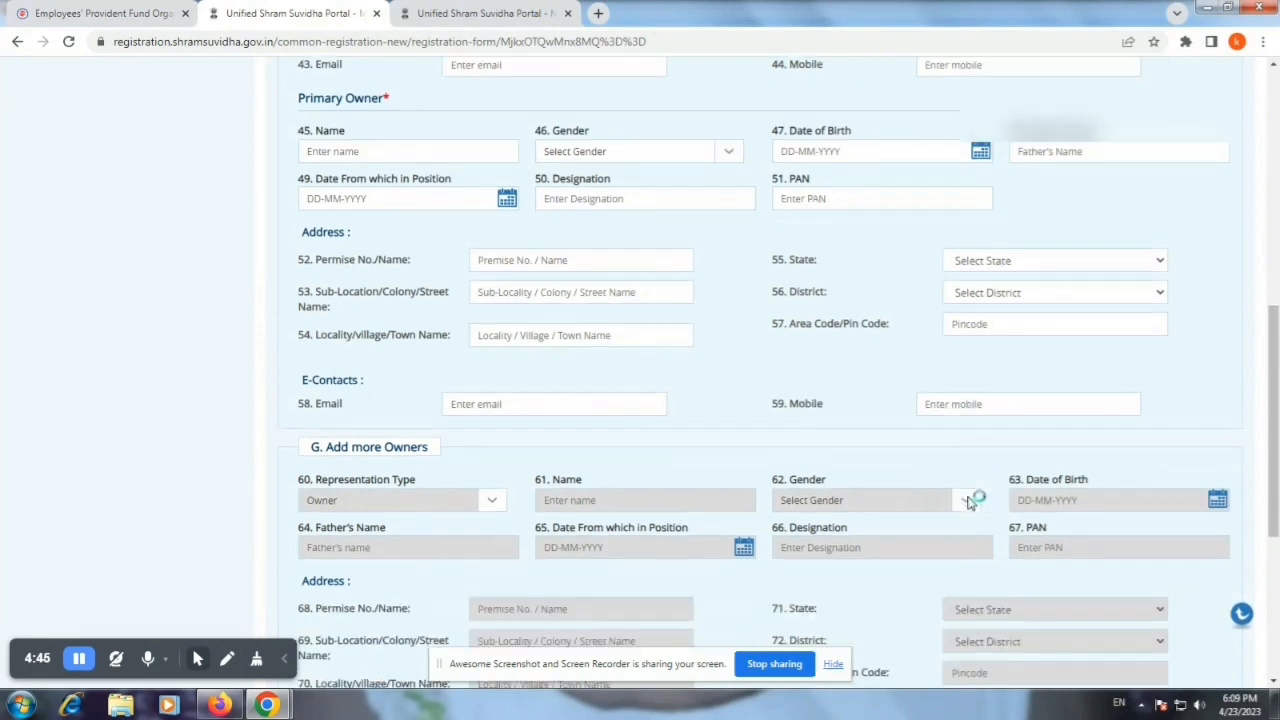
scroll(968, 502, down, 2)
scroll(968, 502, down, 1)
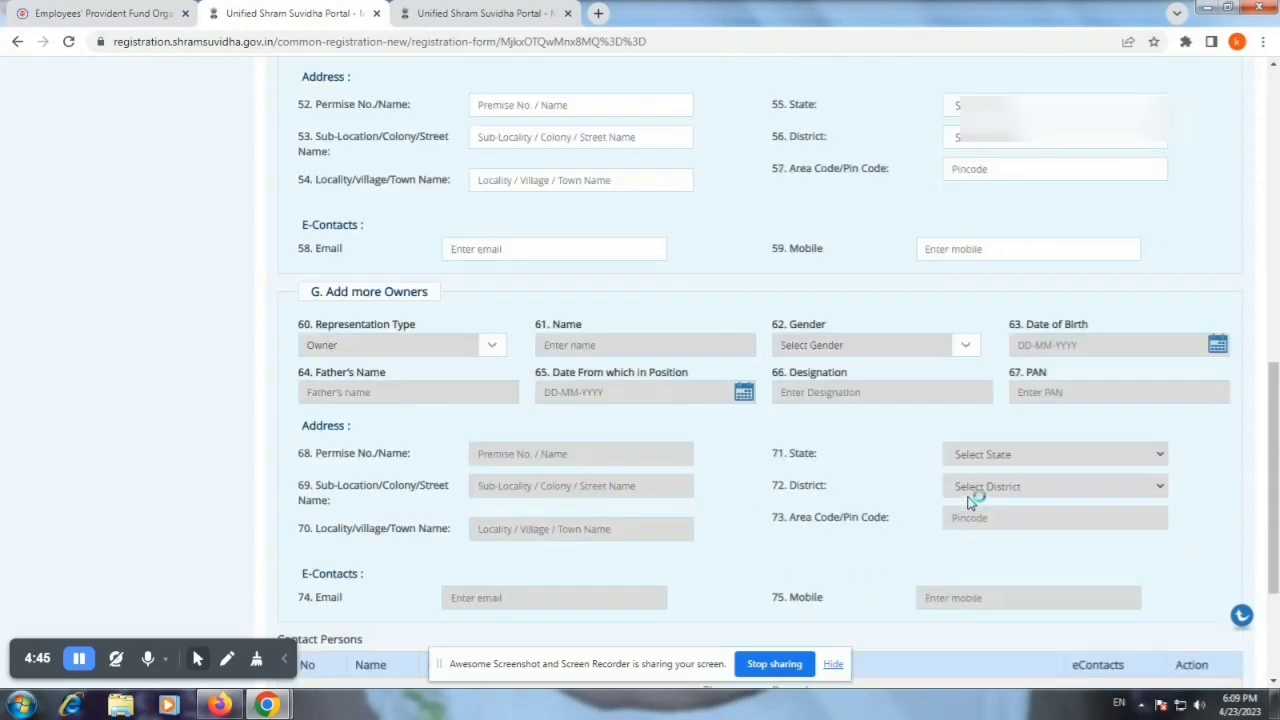
scroll(968, 502, down, 1)
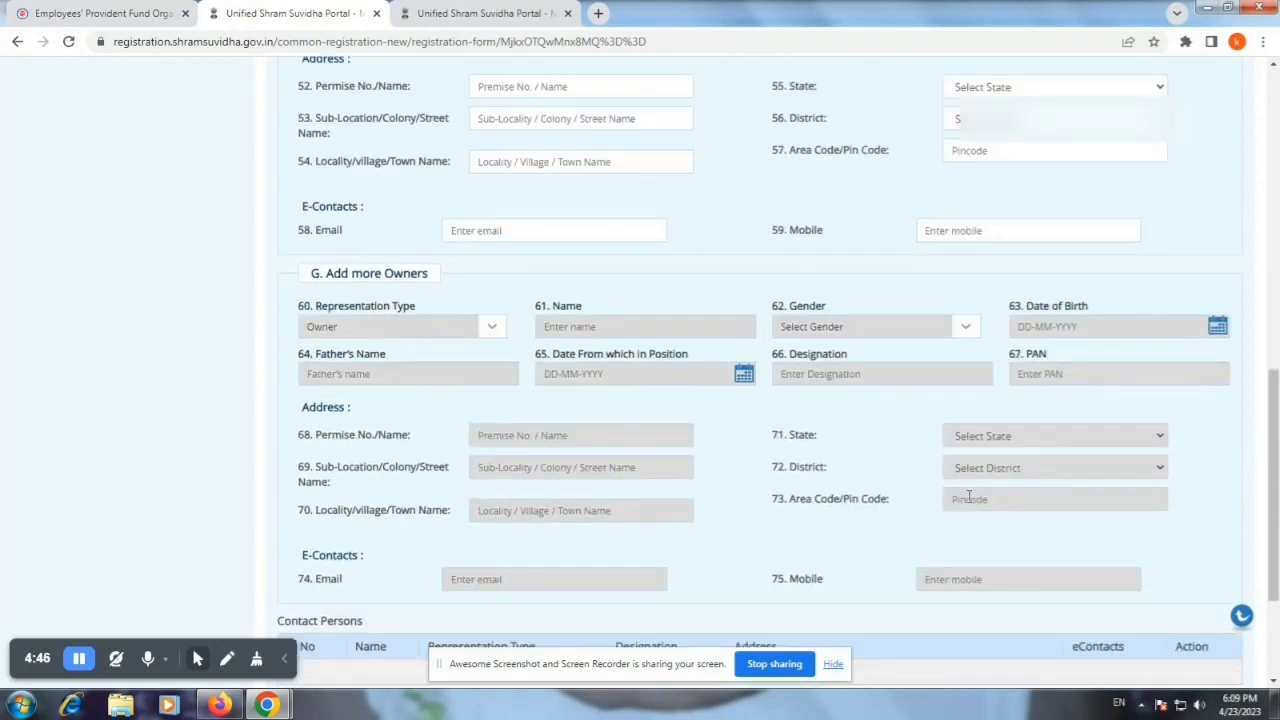
scroll(968, 497, down, 2)
scroll(968, 497, down, 1)
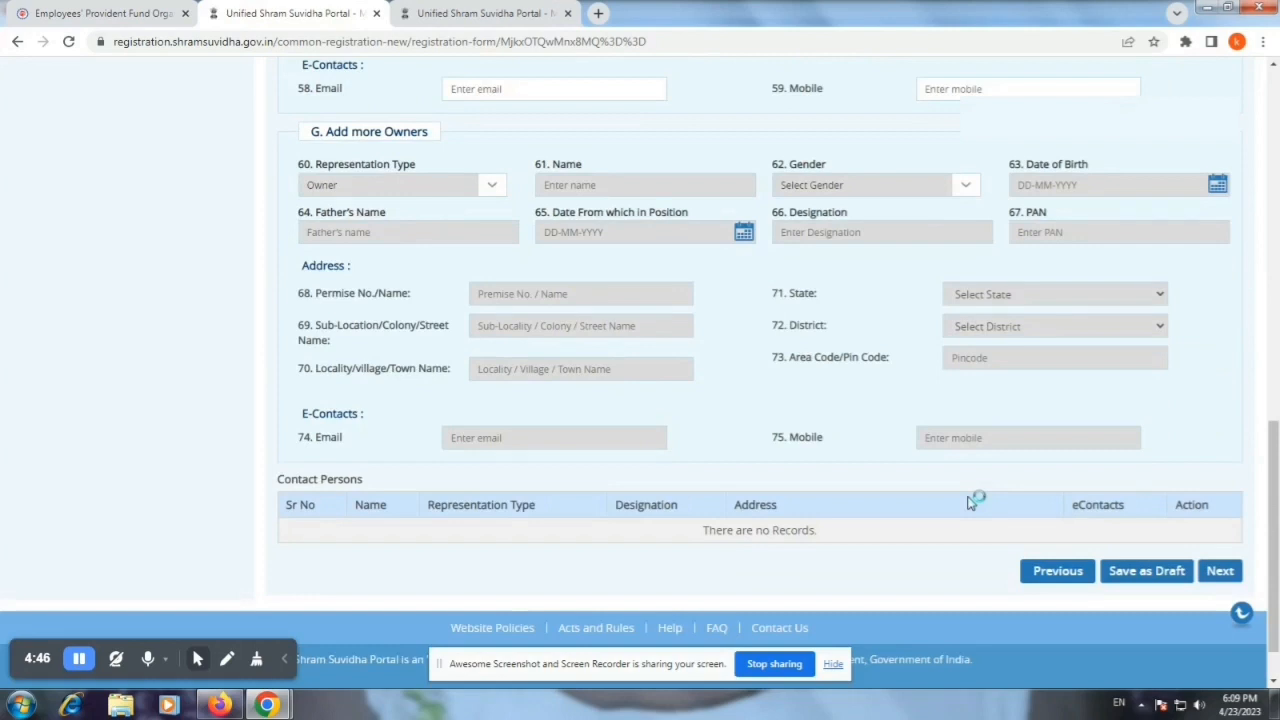
scroll(968, 502, down, 1)
scroll(968, 503, down, 1)
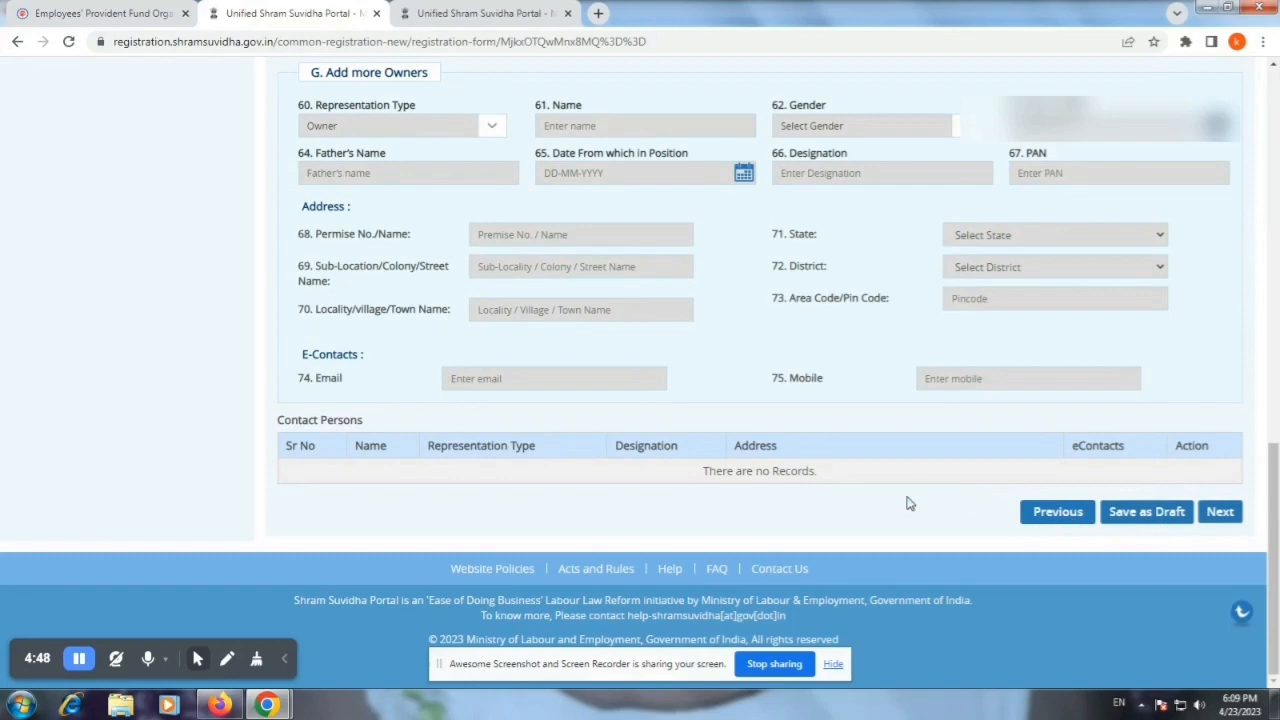
scroll(908, 503, up, 3)
scroll(908, 503, up, 2)
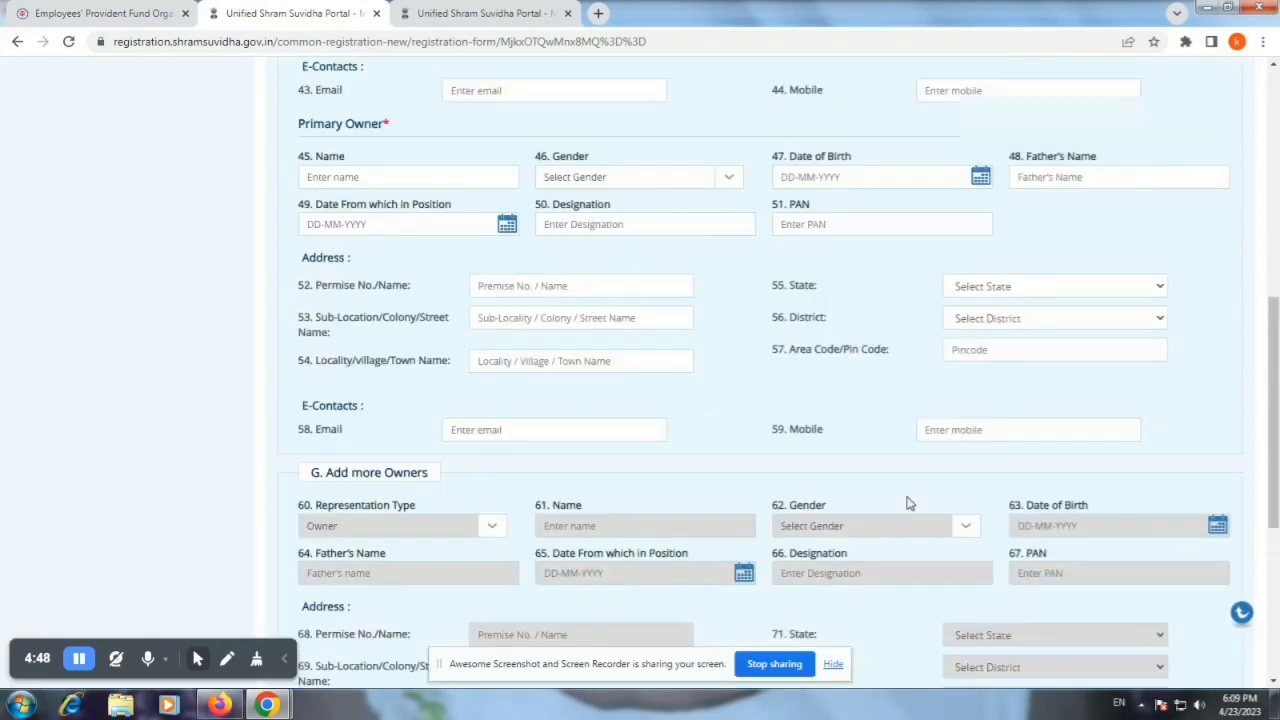
scroll(908, 503, up, 5)
scroll(908, 503, up, 2)
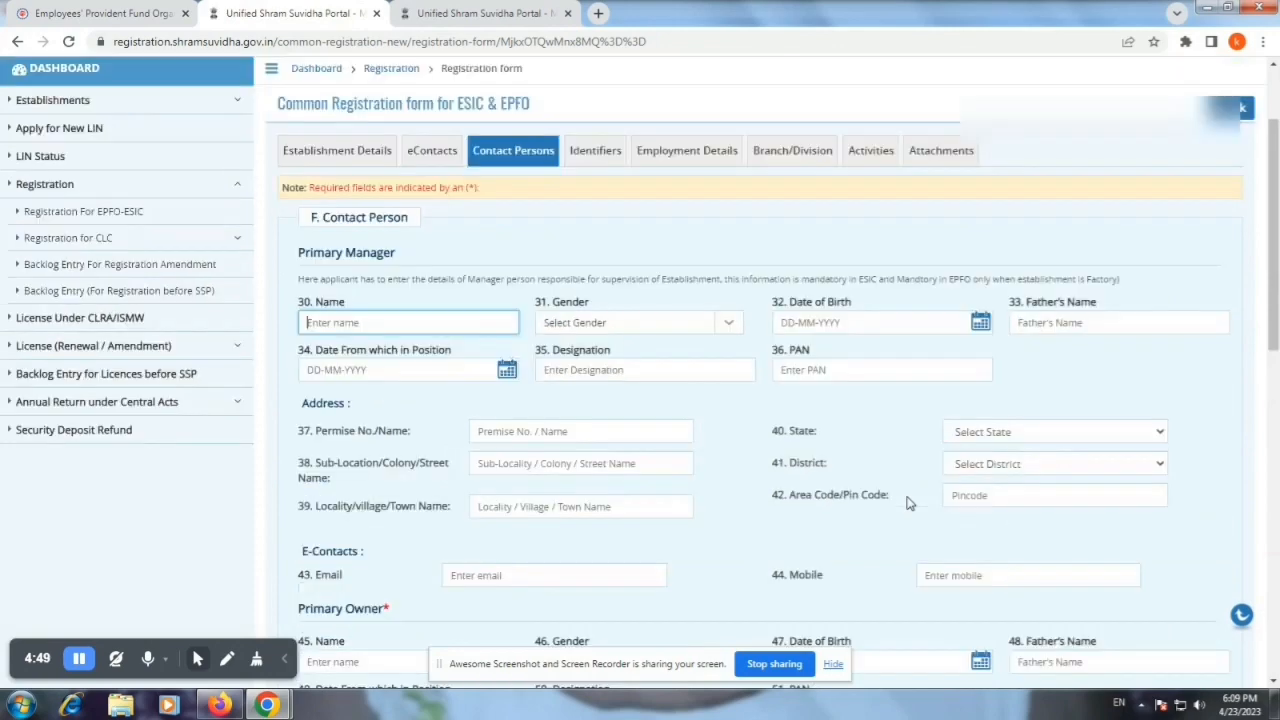
scroll(908, 503, up, 2)
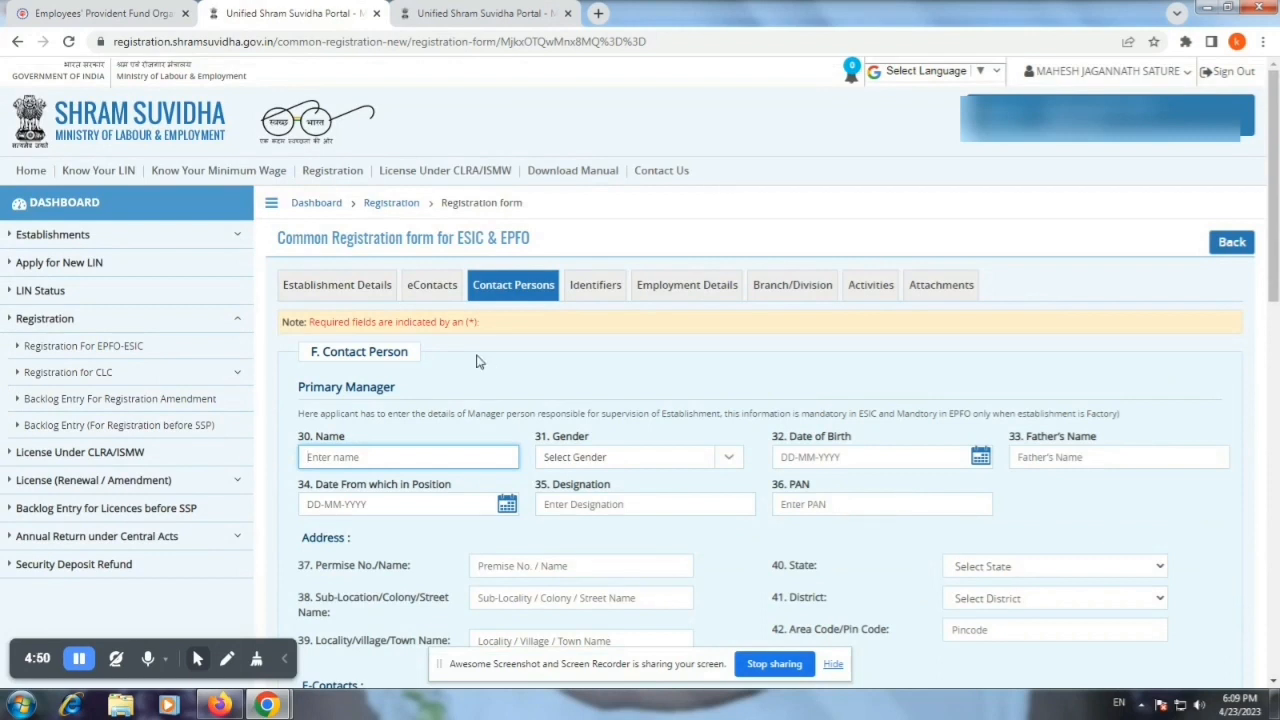
Go to the Identifiers section and list the available identifier types
click(608, 290)
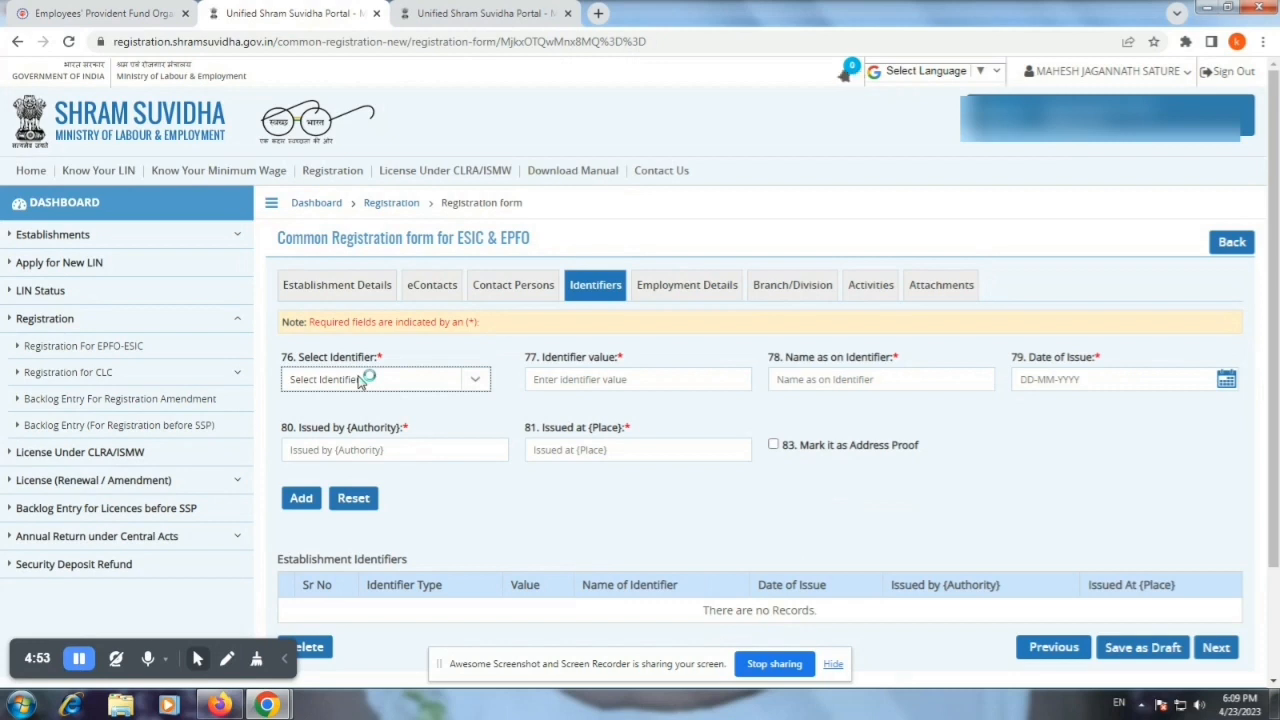
click(473, 387)
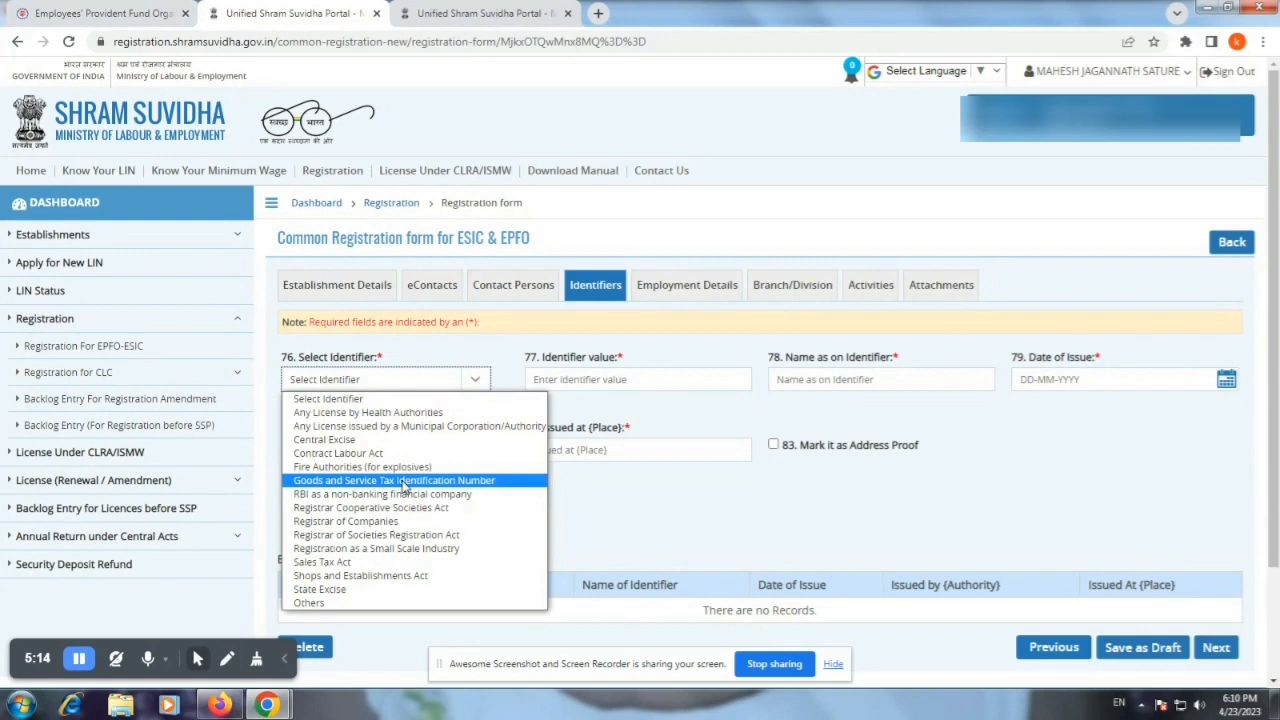
Pick Goods and Service Tax Identification Number as the identifier type
click(404, 481)
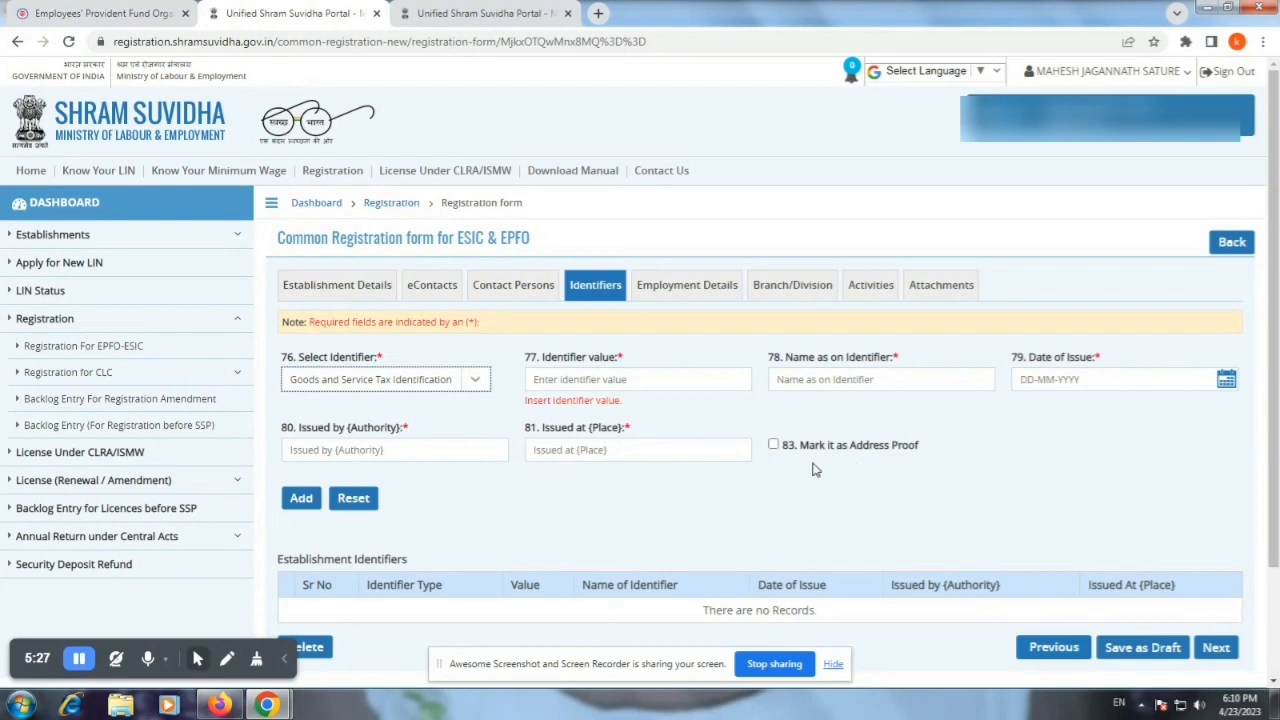
scroll(812, 470, down, 1)
scroll(812, 470, down, 1)
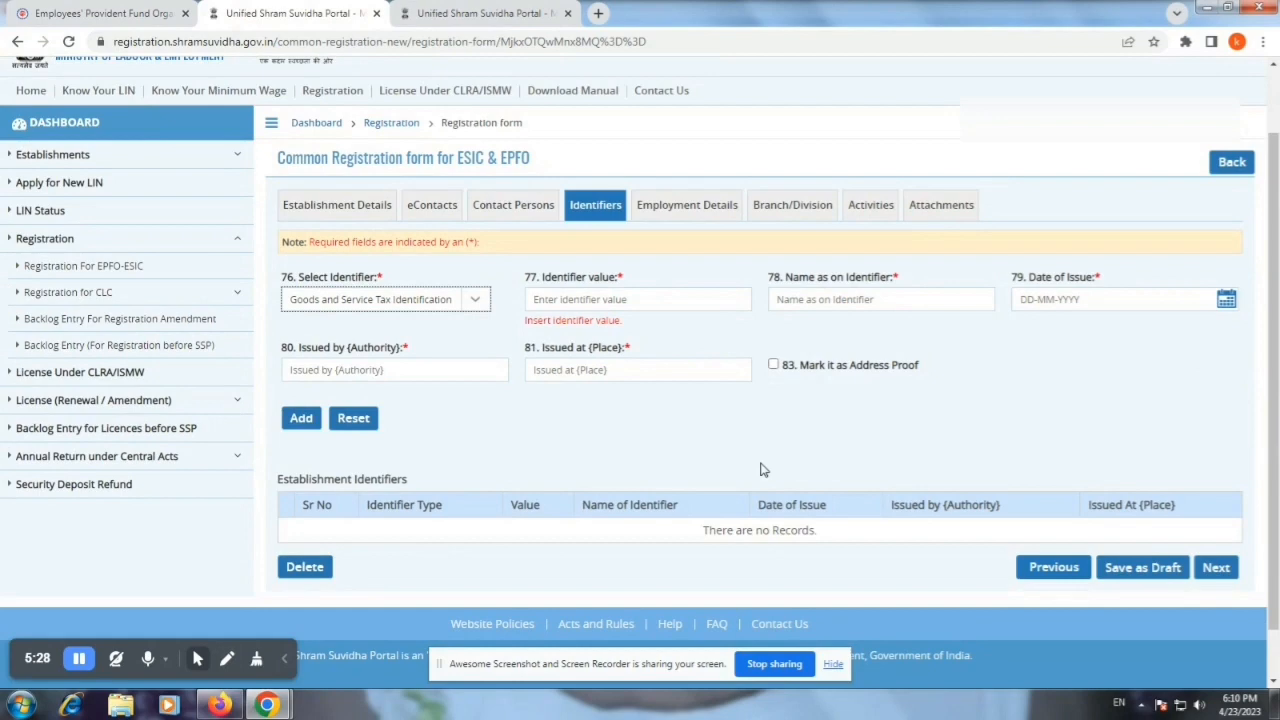
scroll(760, 470, up, 1)
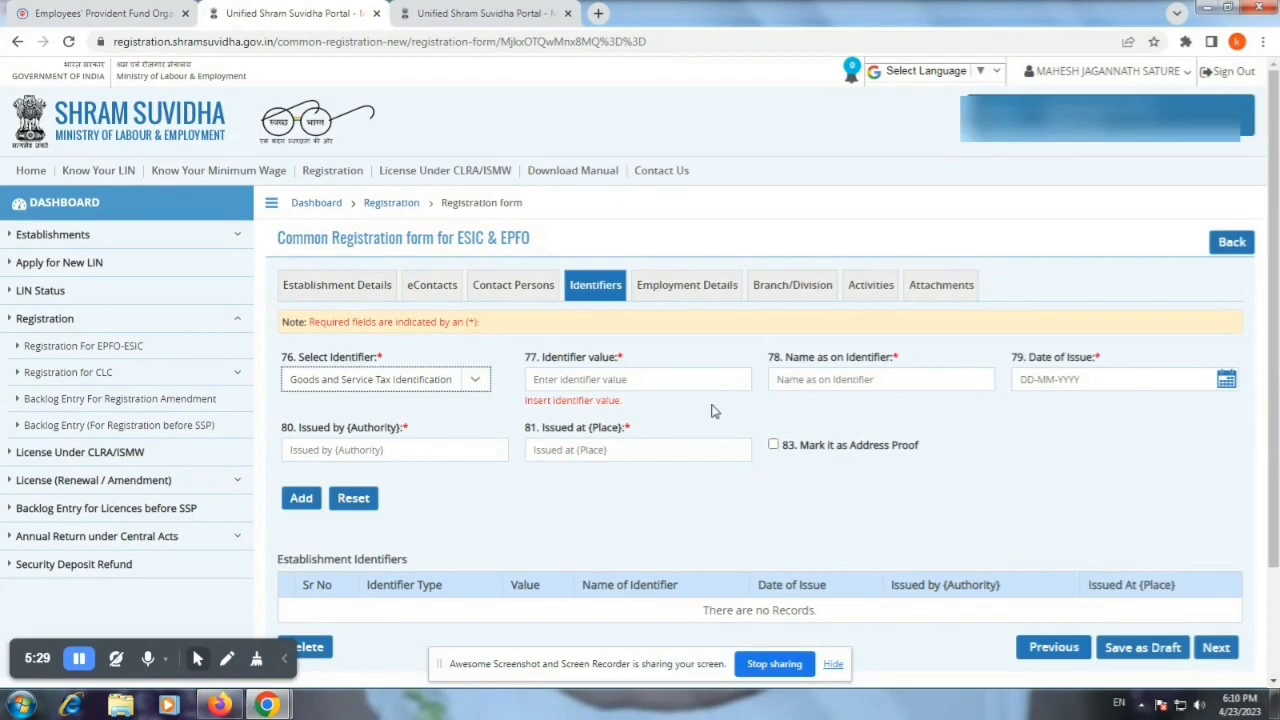
Switch to Employment Details and show the answer choices for question 84 on EPF applicability
click(677, 289)
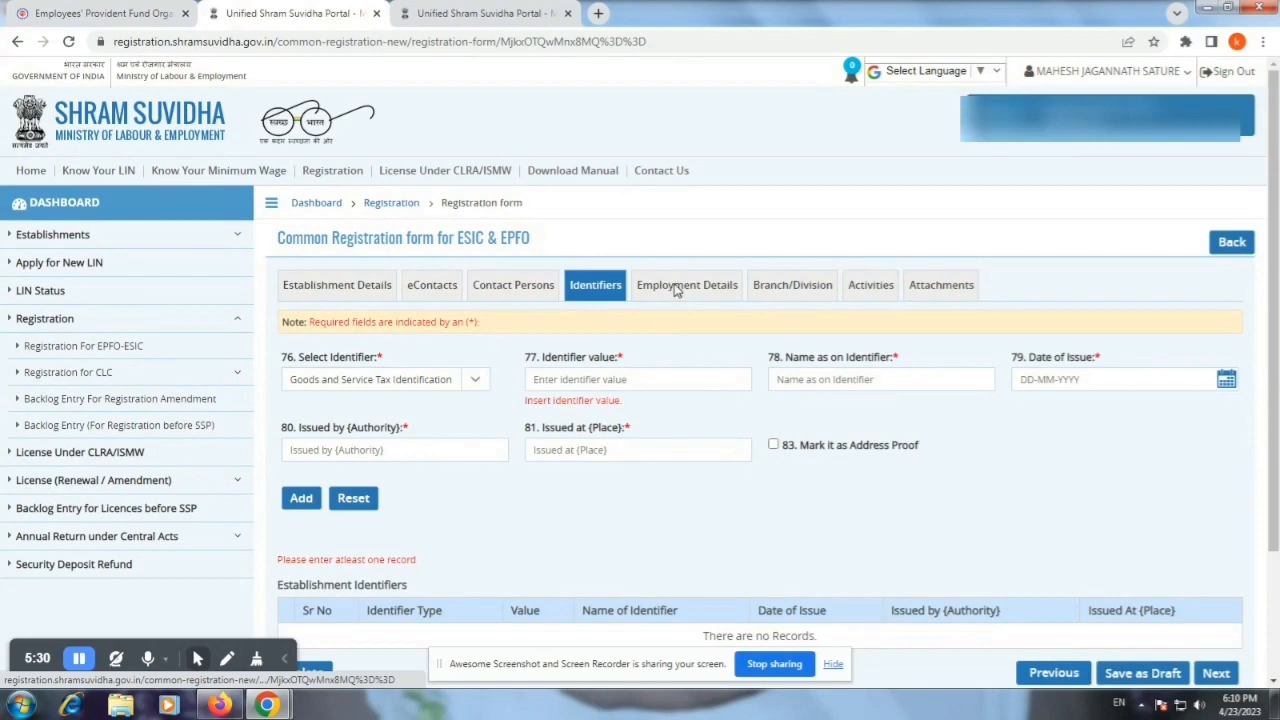
click(677, 289)
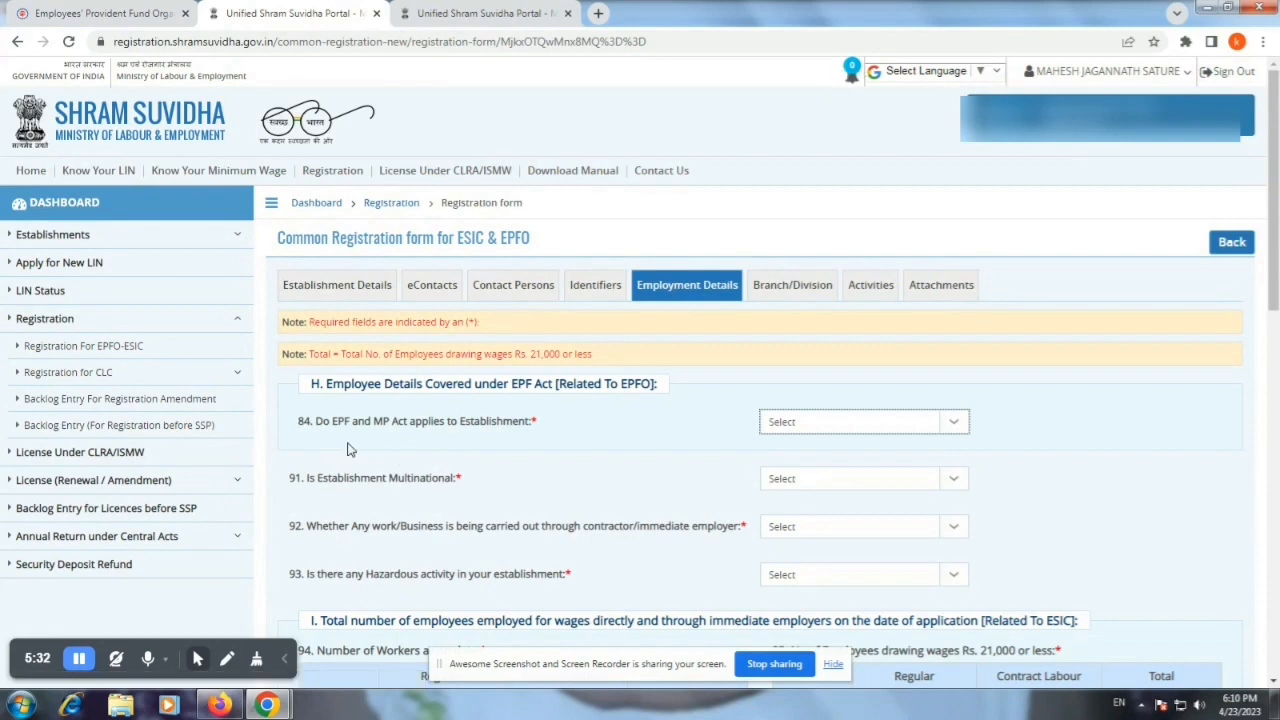
scroll(350, 450, down, 1)
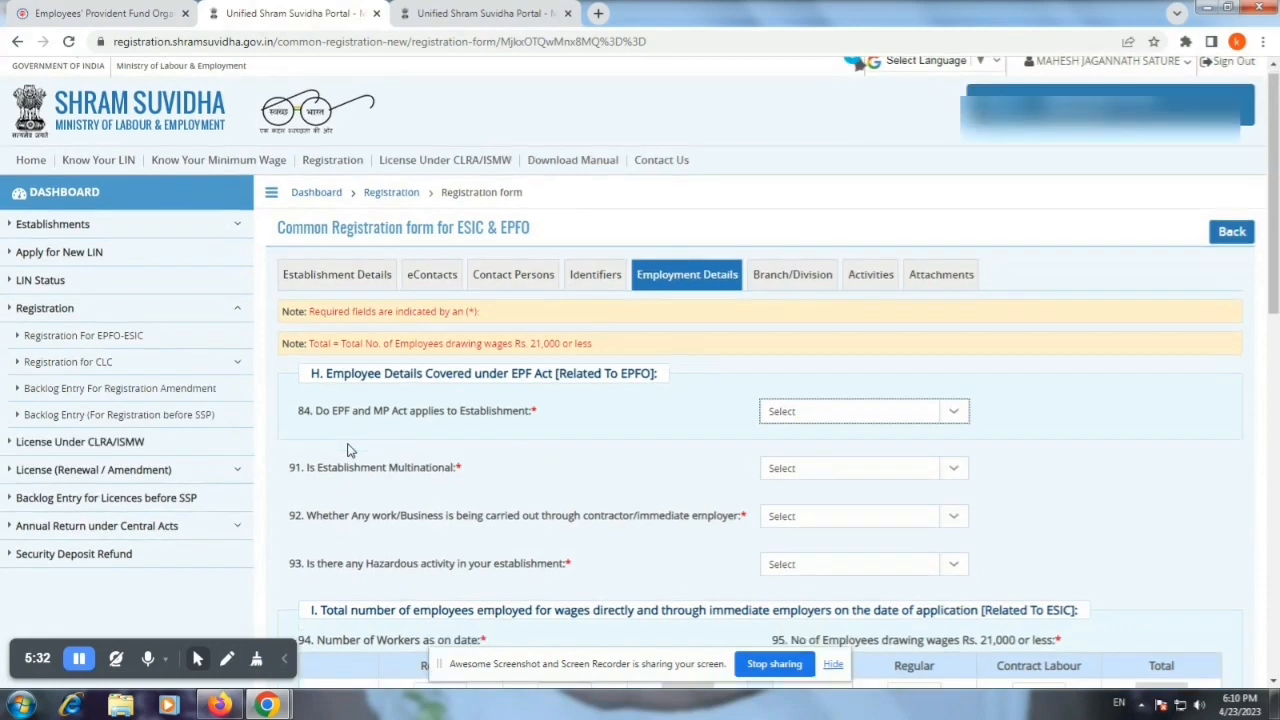
scroll(349, 450, down, 1)
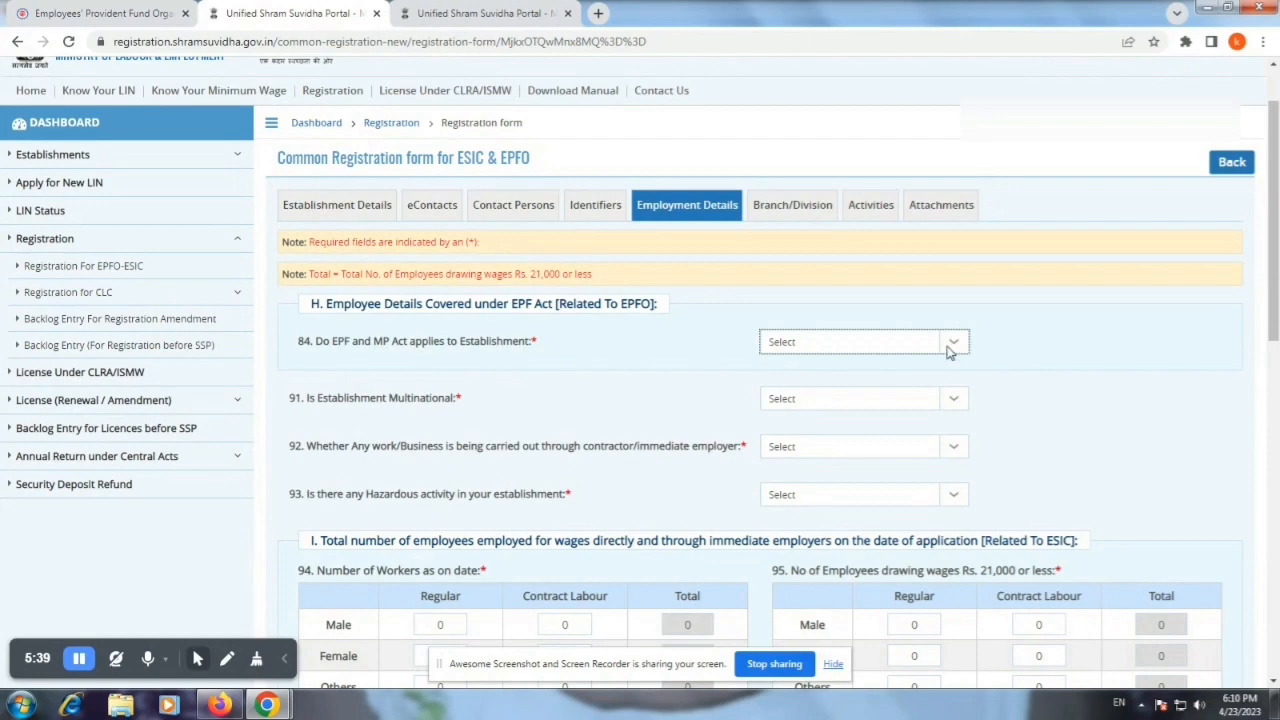
click(885, 346)
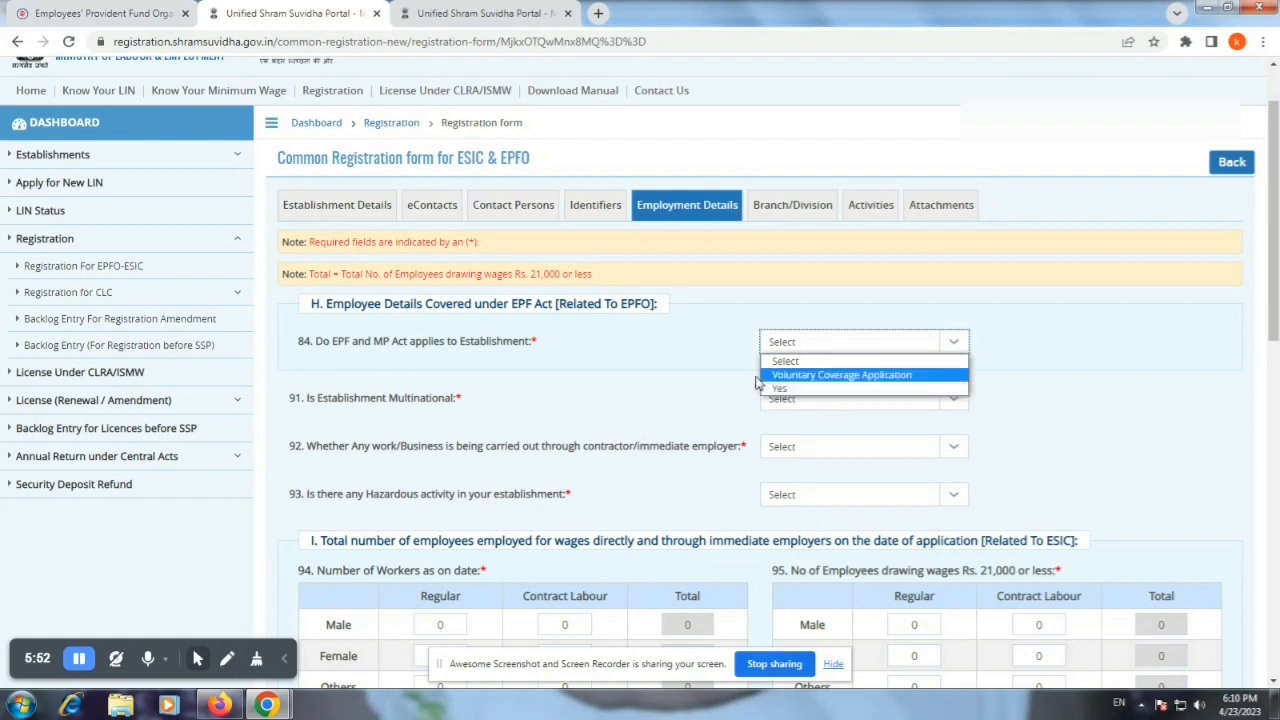
Leave question 84 unanswered and show question 91's Yes/No multinational choices
click(677, 363)
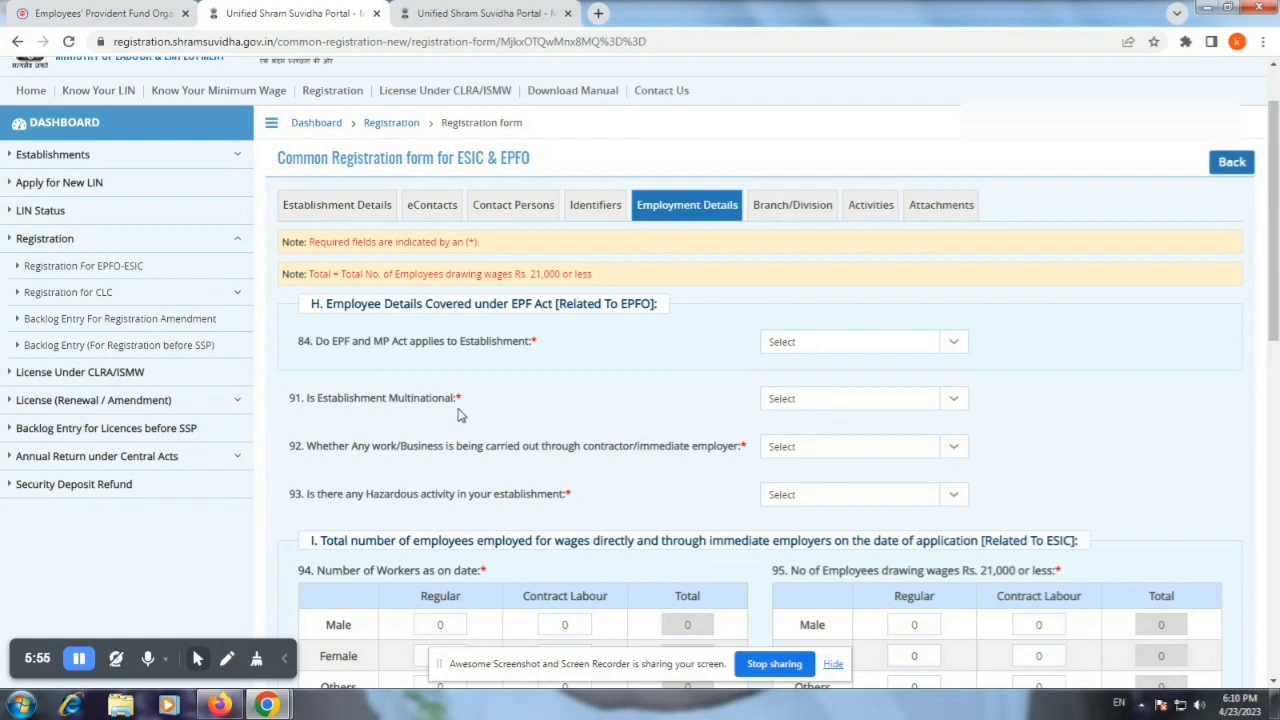
click(835, 404)
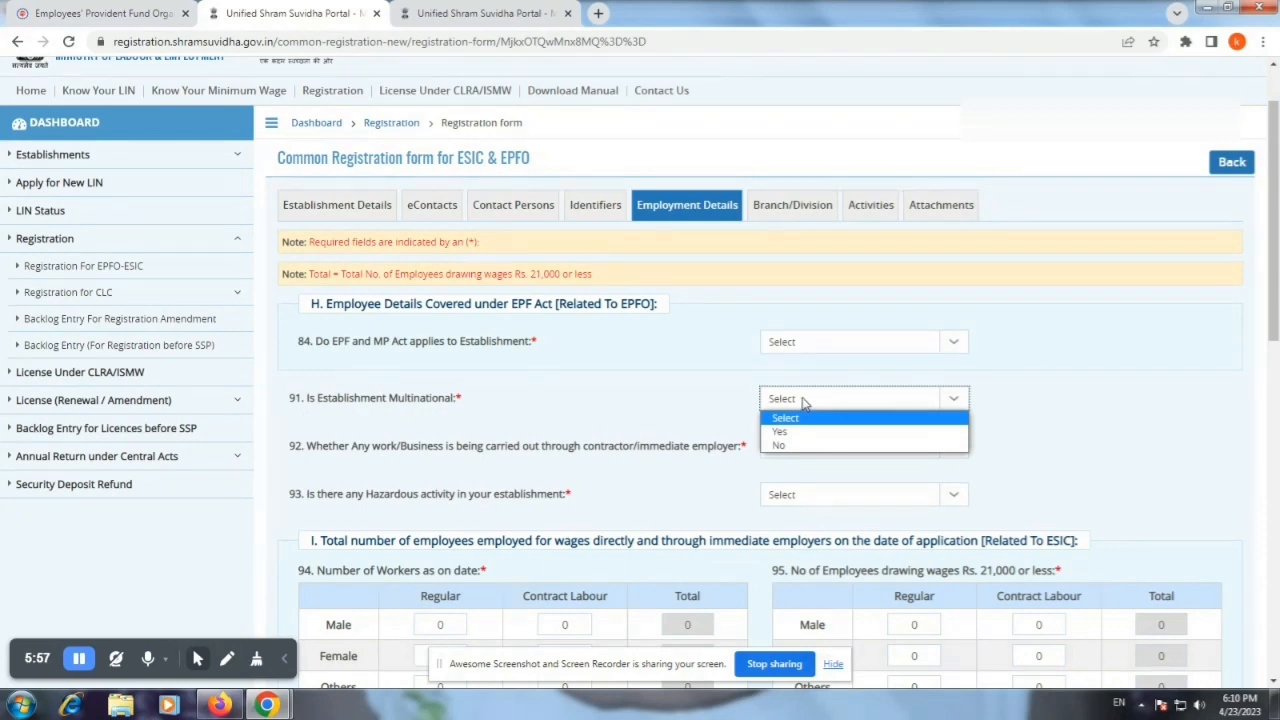
Leave the multinational question blank and list question 92's Yes/No contractor-work choices
click(611, 401)
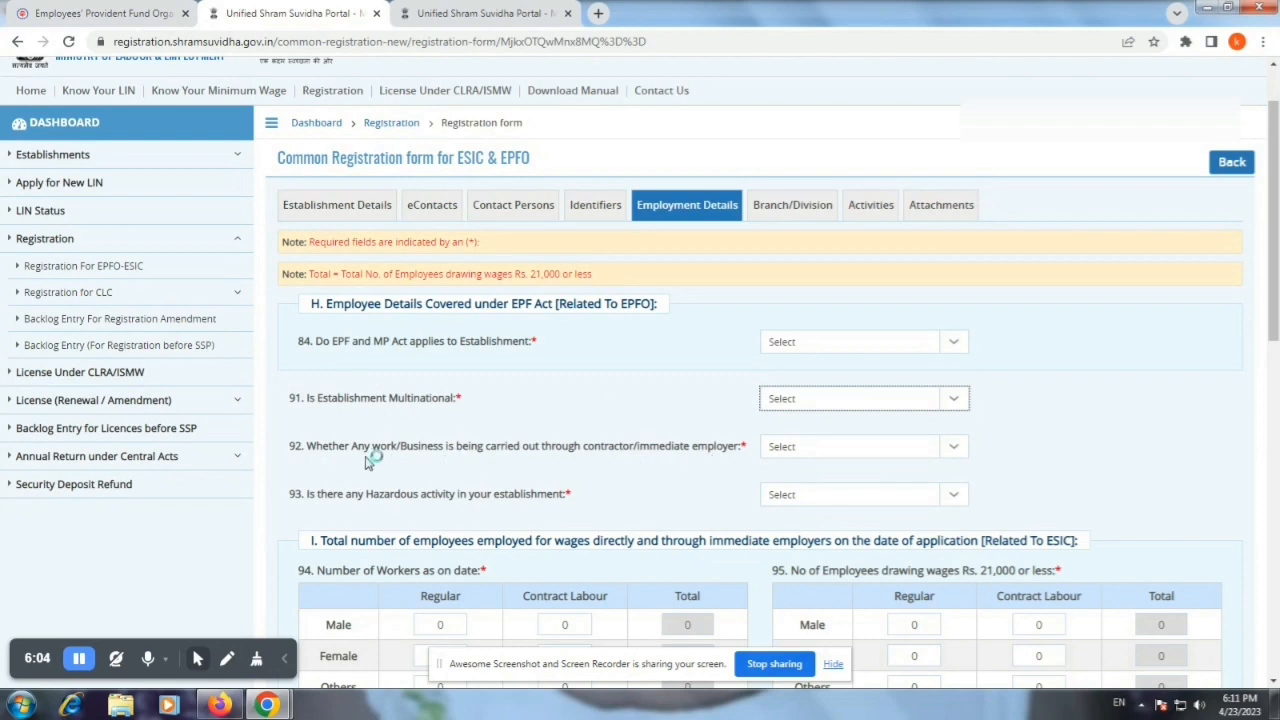
click(826, 456)
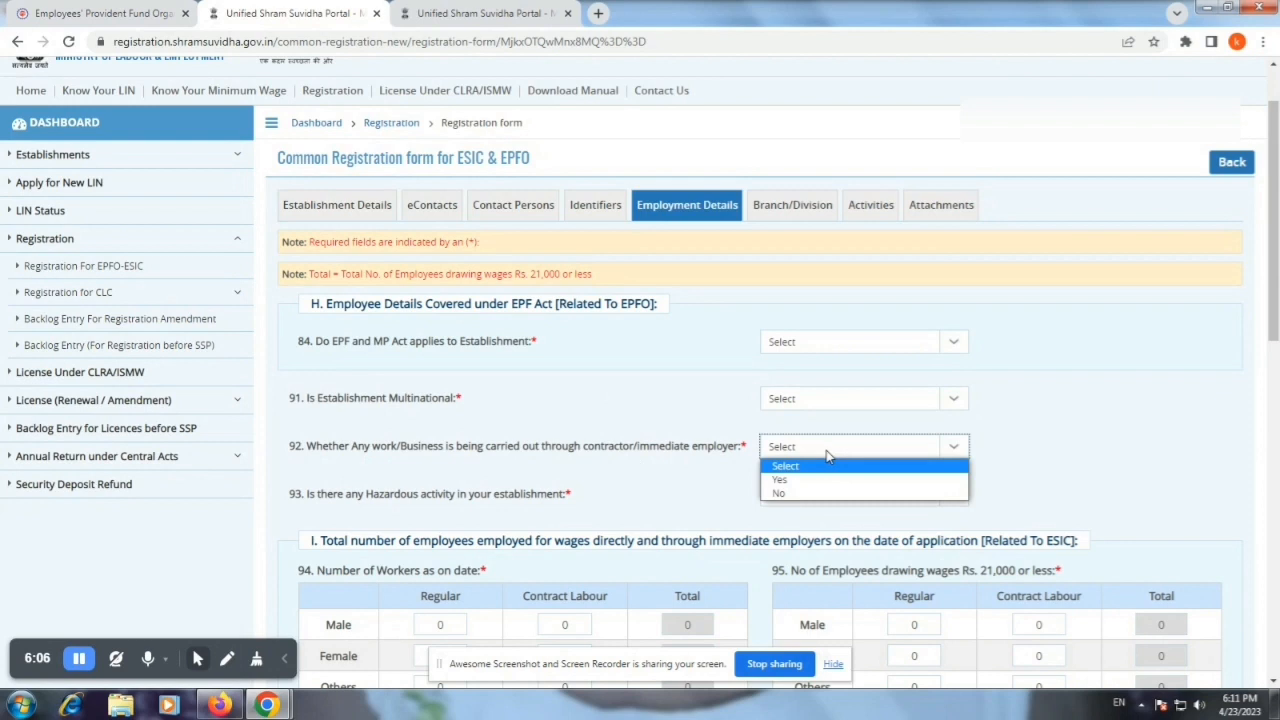
Close question 92's choices without picking one, leaving it at Select
click(826, 452)
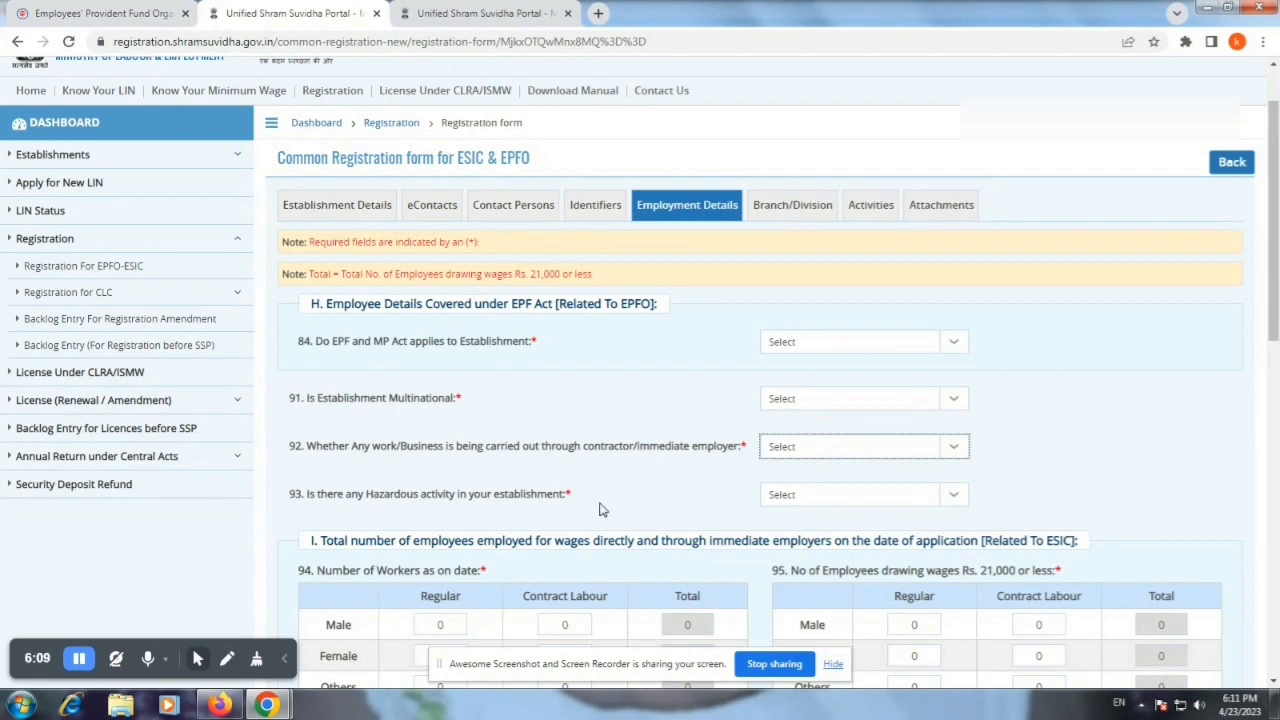
click(824, 495)
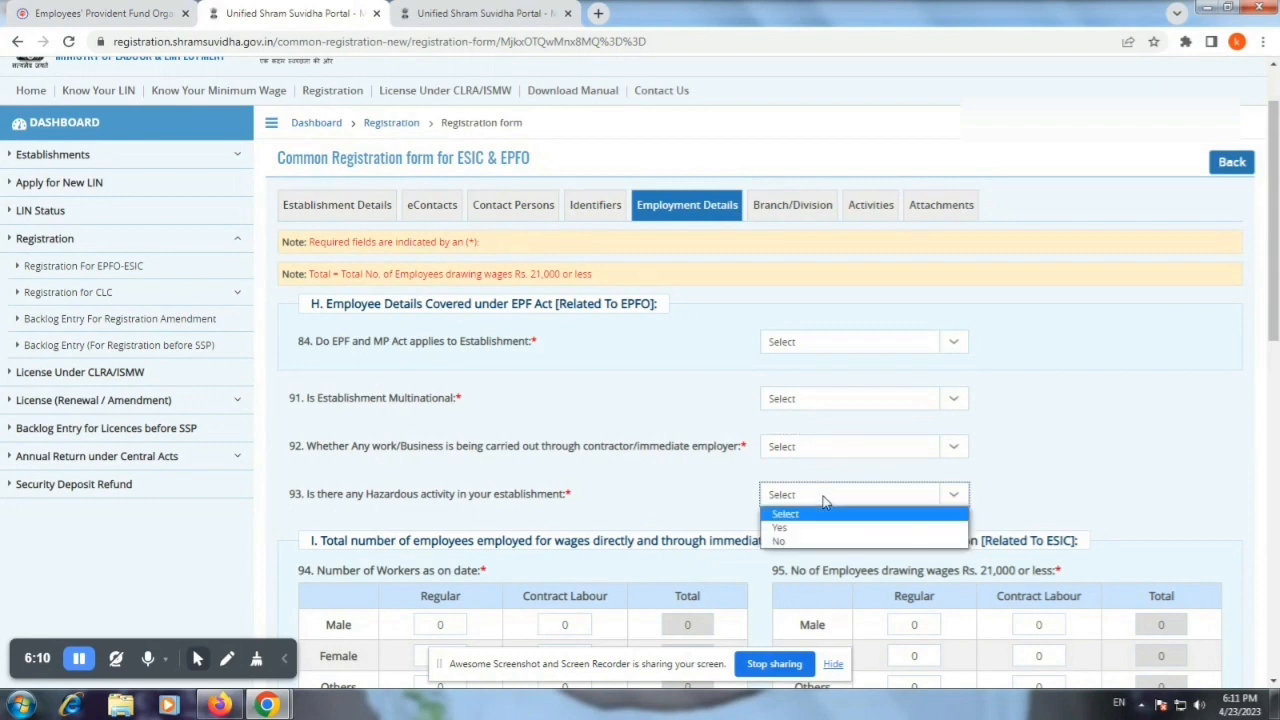
click(824, 496)
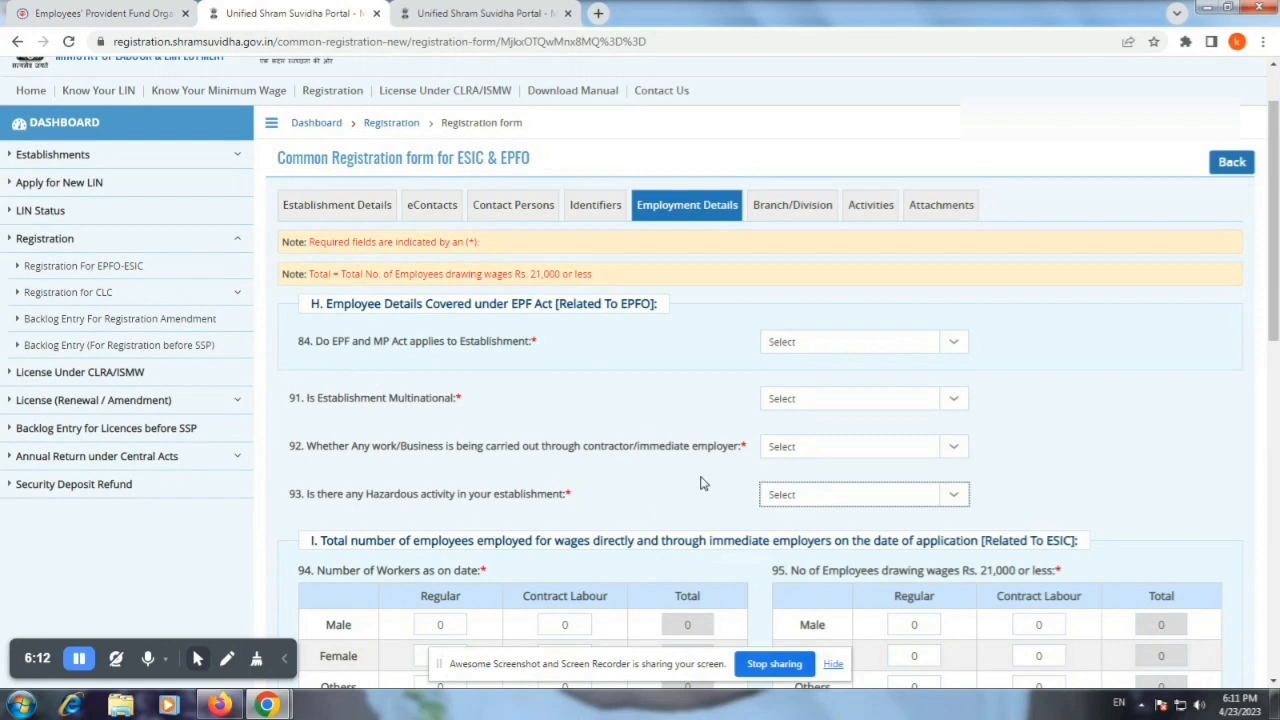
scroll(700, 483, down, 1)
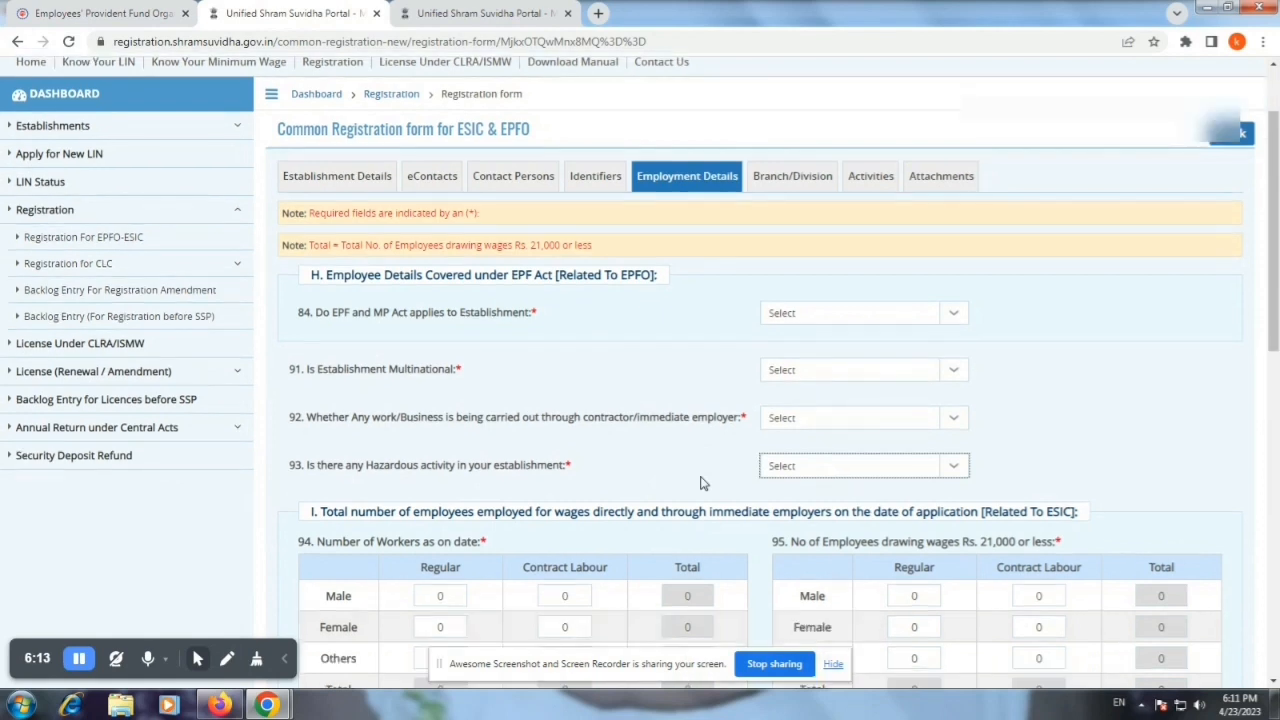
scroll(700, 483, down, 1)
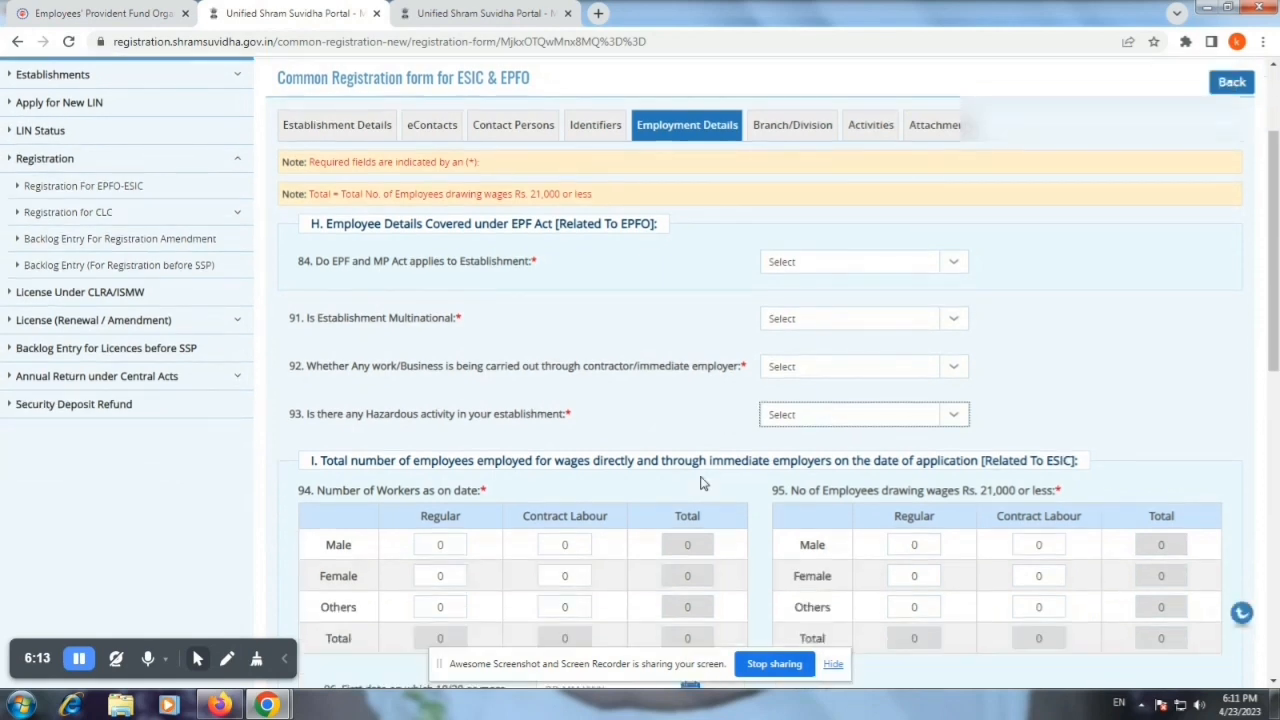
scroll(700, 483, down, 1)
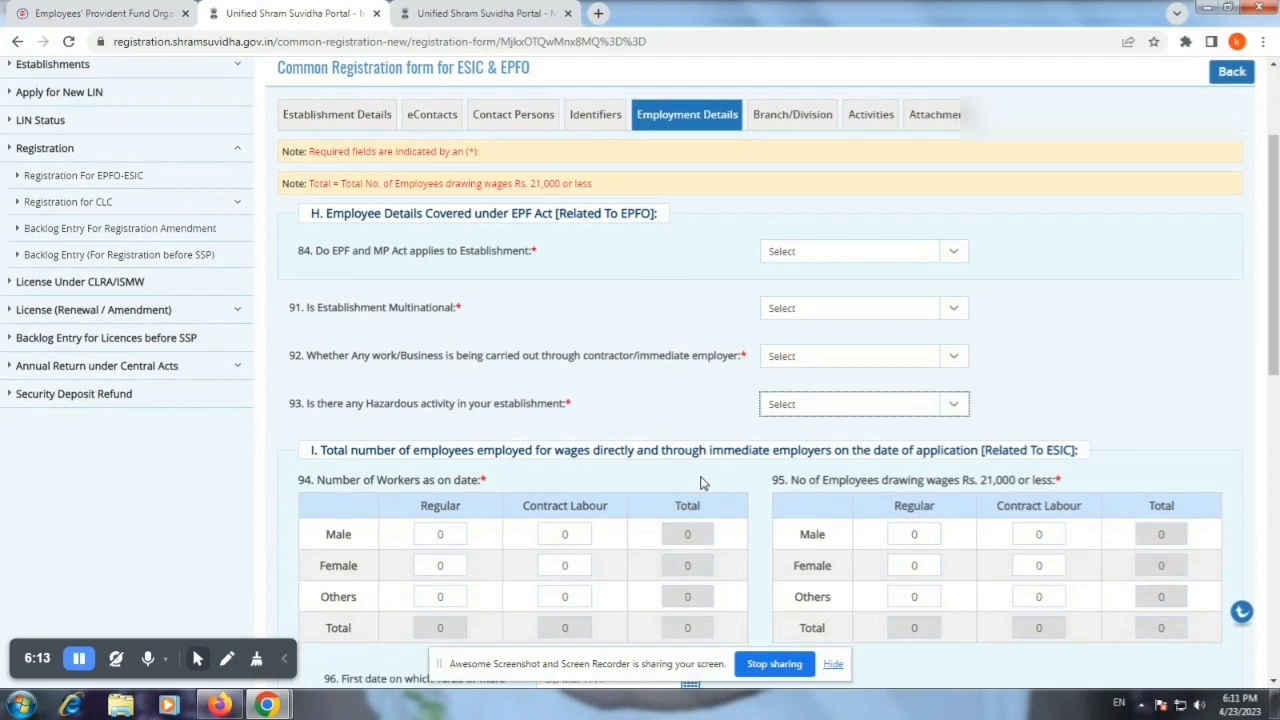
scroll(700, 483, down, 3)
scroll(702, 478, down, 1)
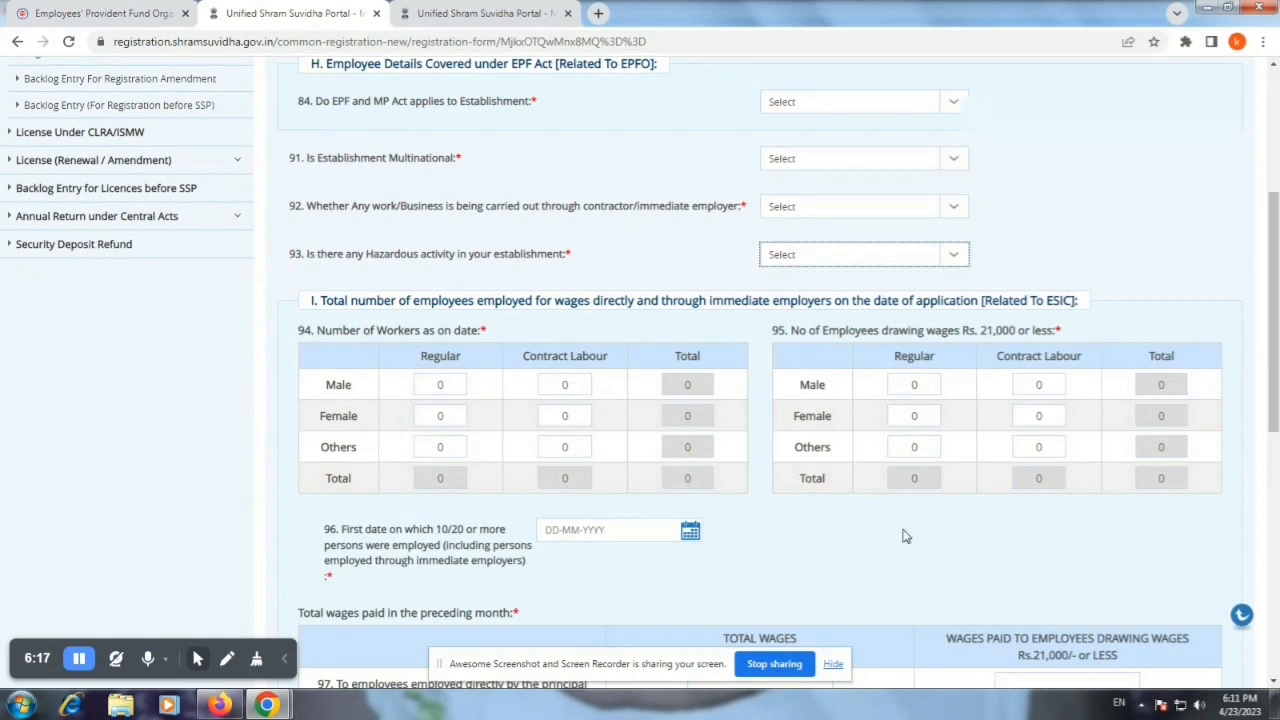
scroll(905, 537, down, 1)
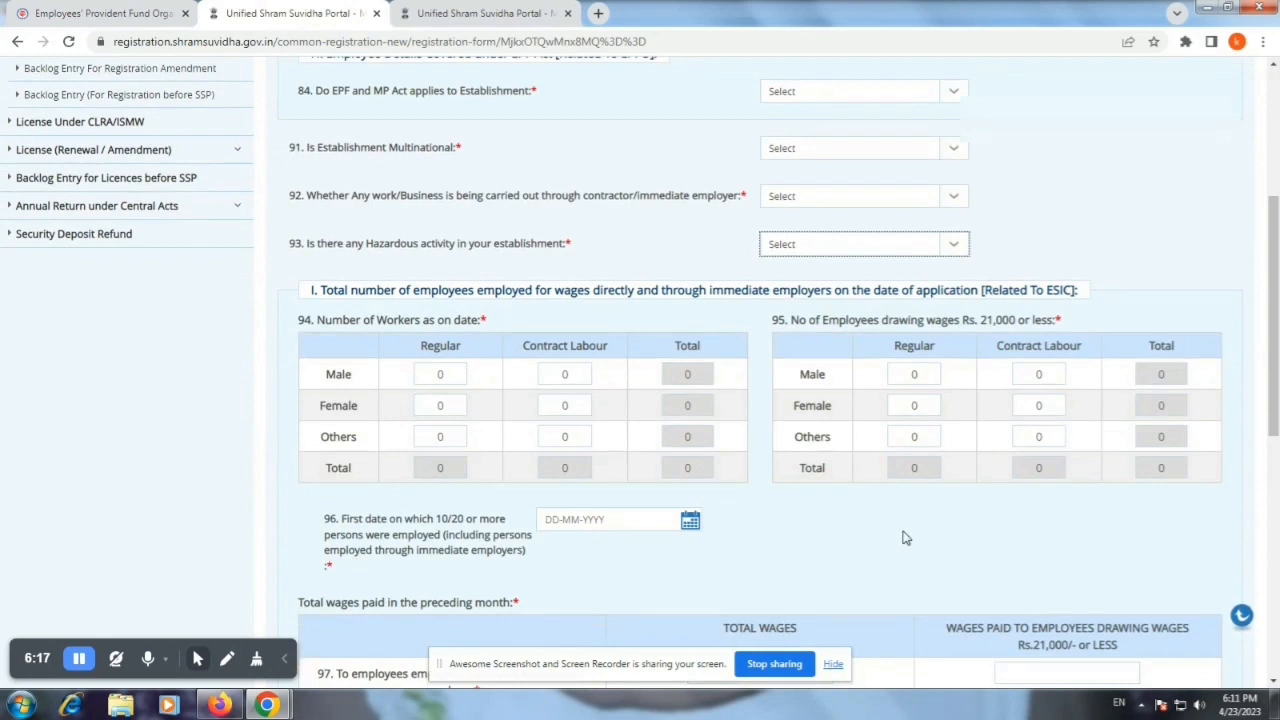
scroll(903, 538, down, 1)
scroll(903, 538, down, 1)
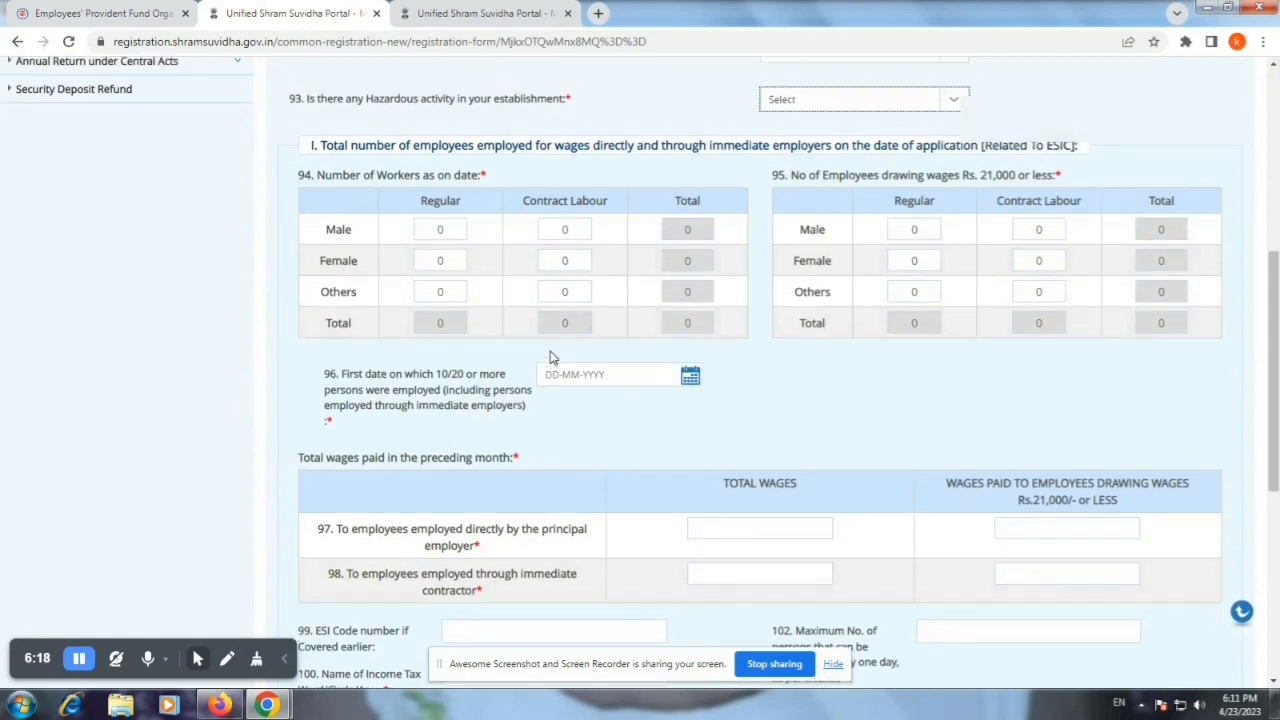
scroll(549, 357, up, 2)
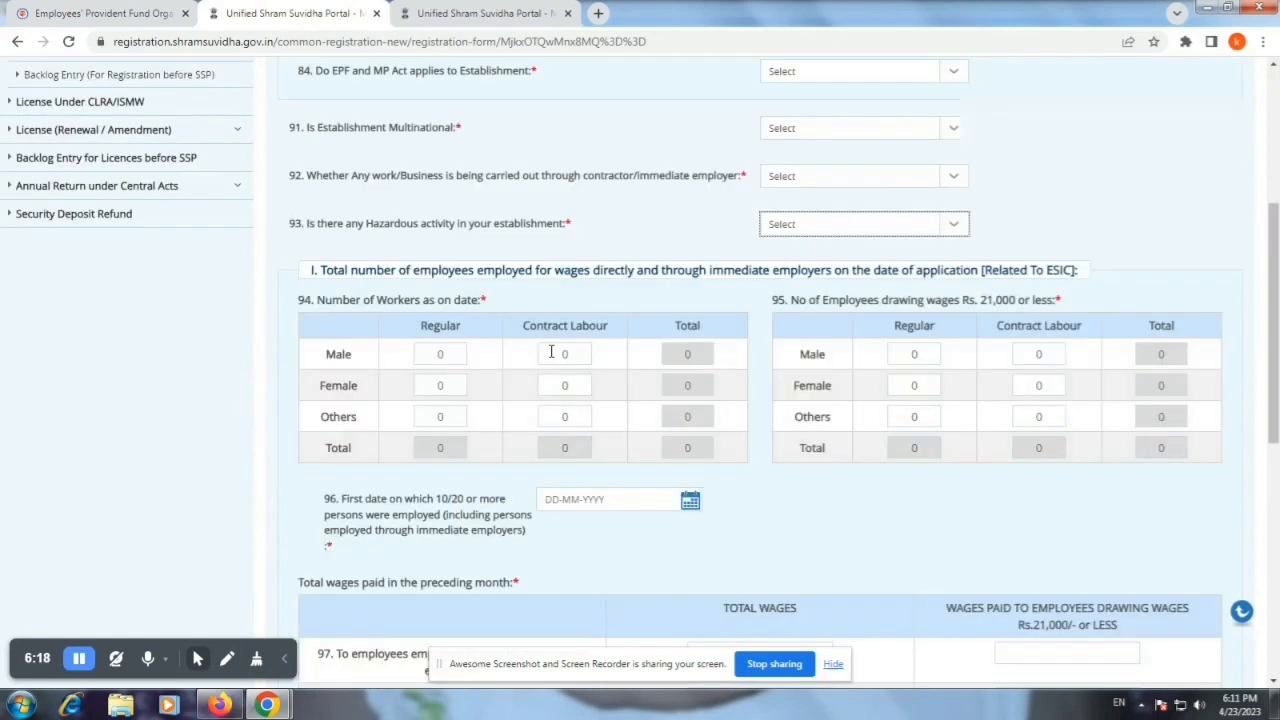
scroll(551, 352, up, 1)
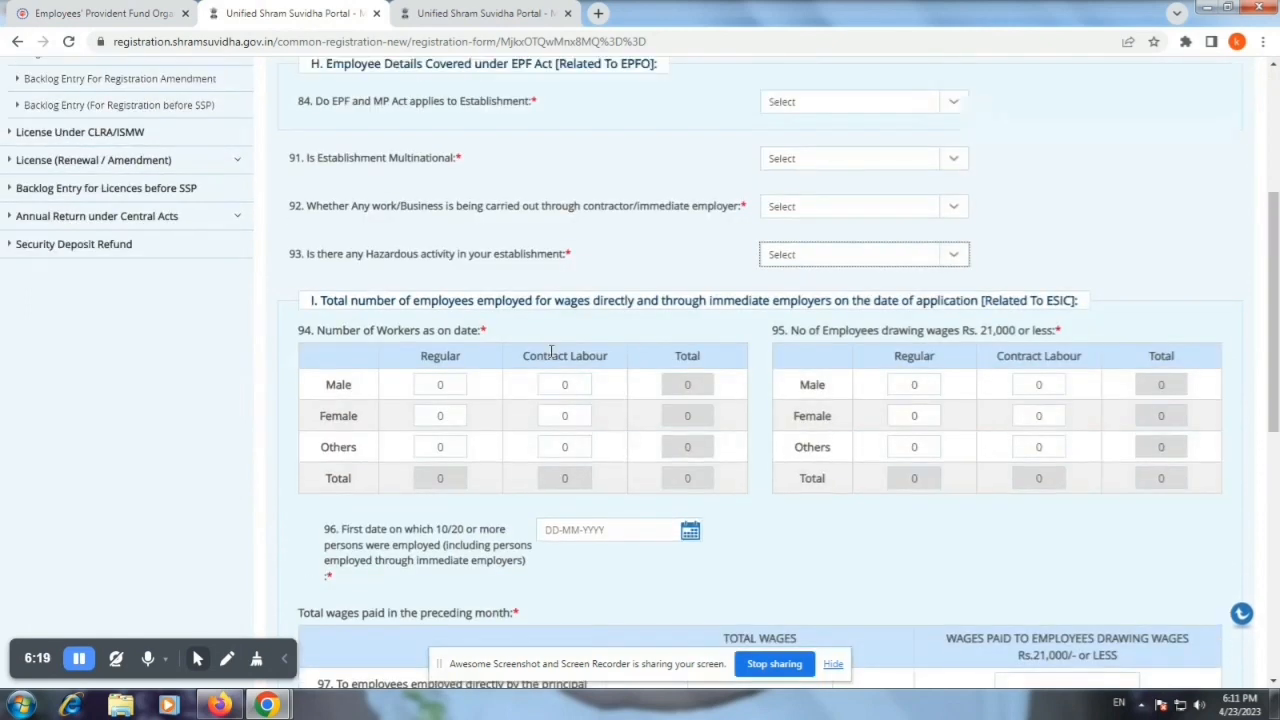
scroll(551, 352, up, 1)
scroll(551, 352, up, 1)
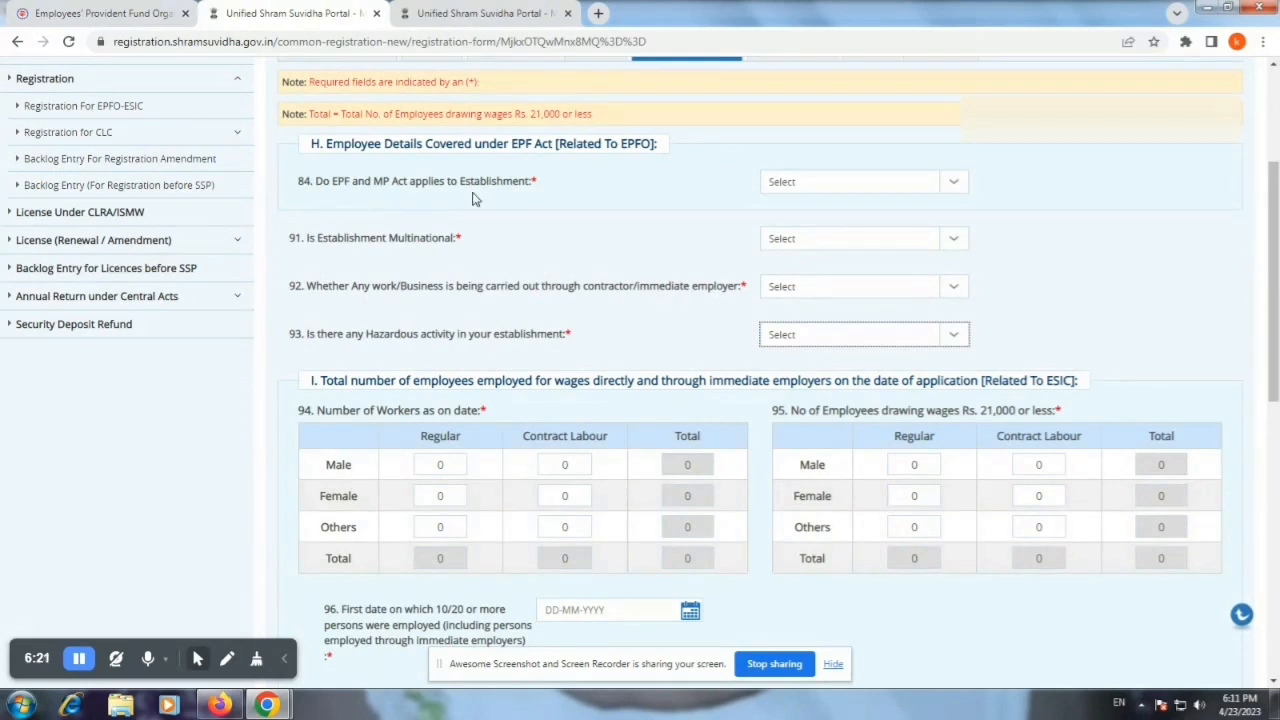
click(829, 192)
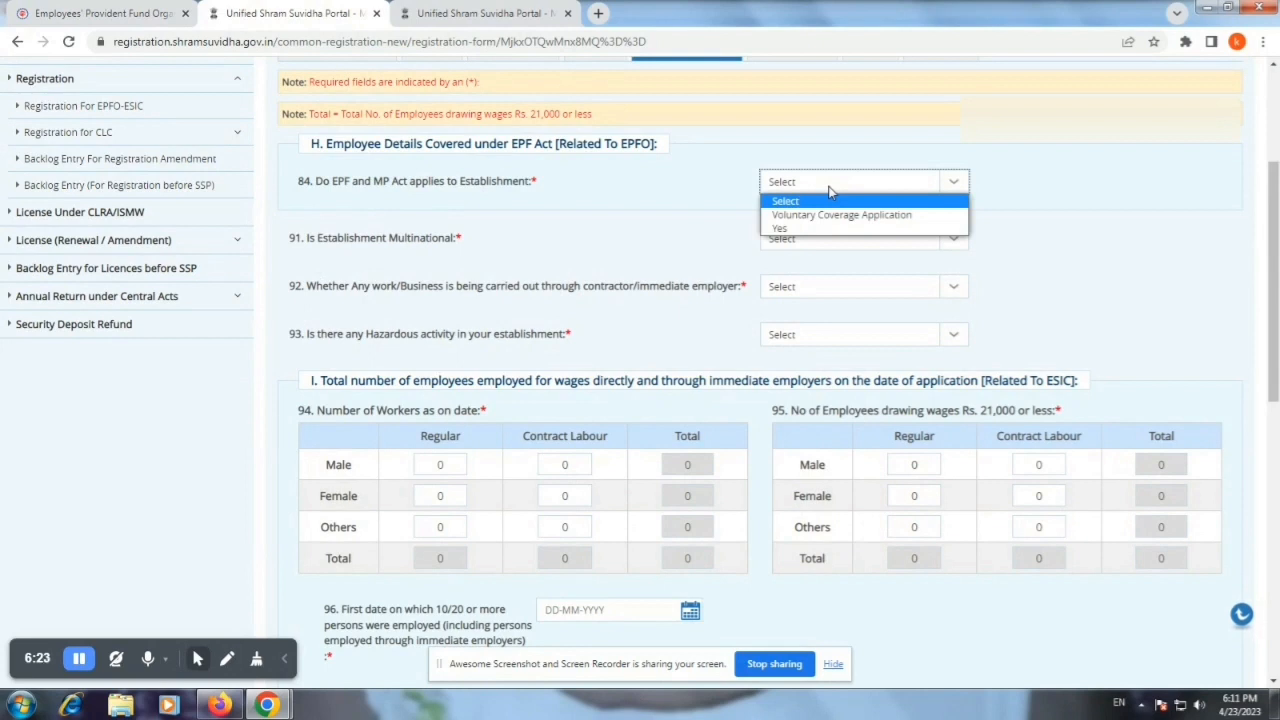
click(828, 191)
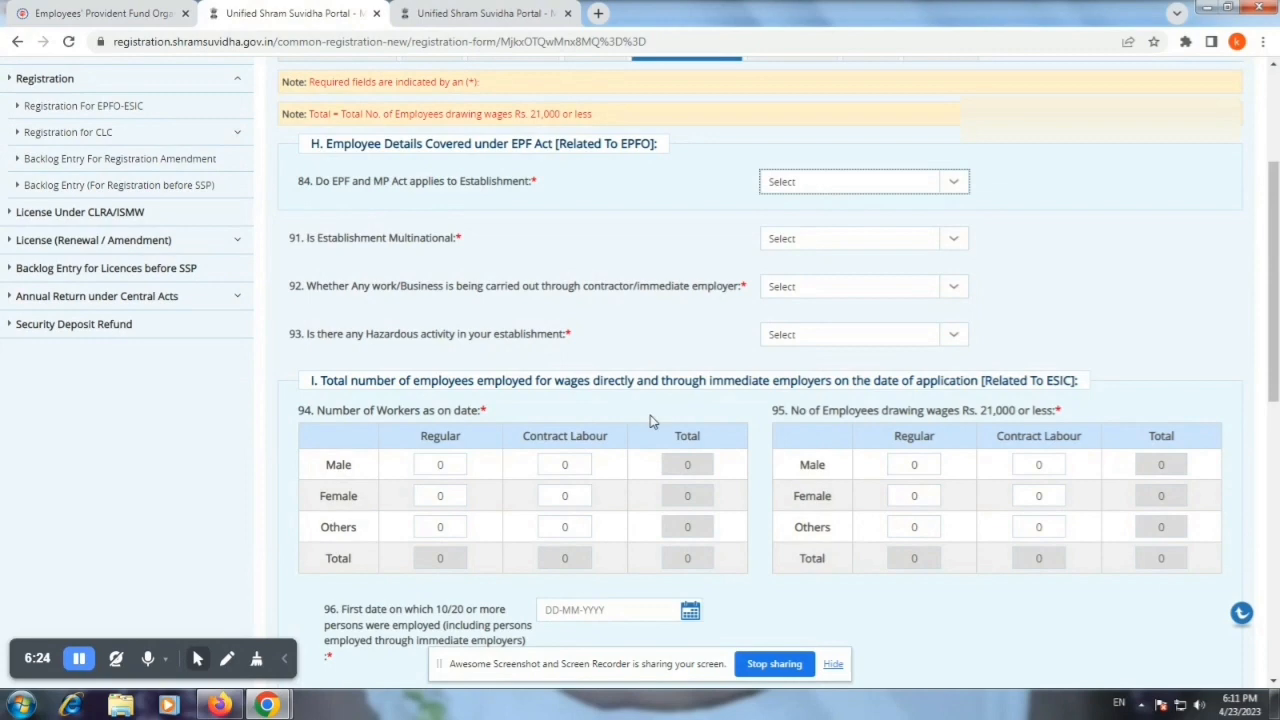
scroll(653, 428, down, 1)
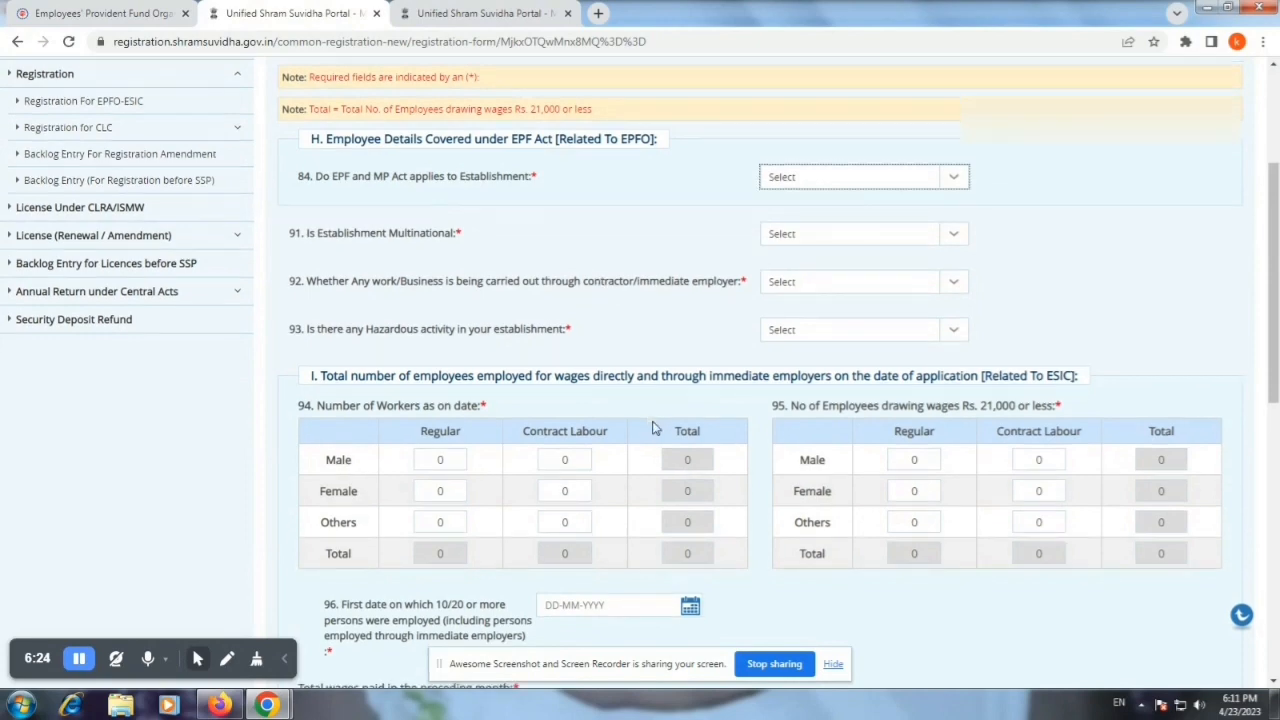
scroll(653, 428, down, 1)
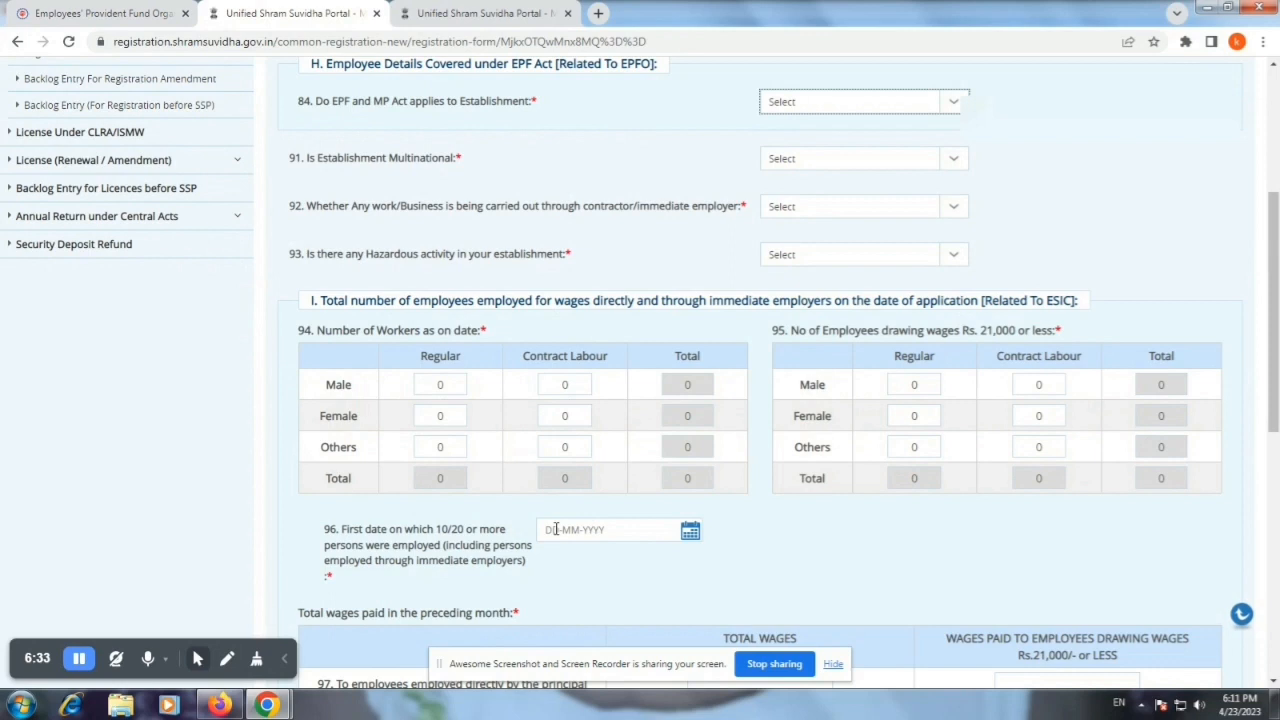
scroll(536, 535, down, 1)
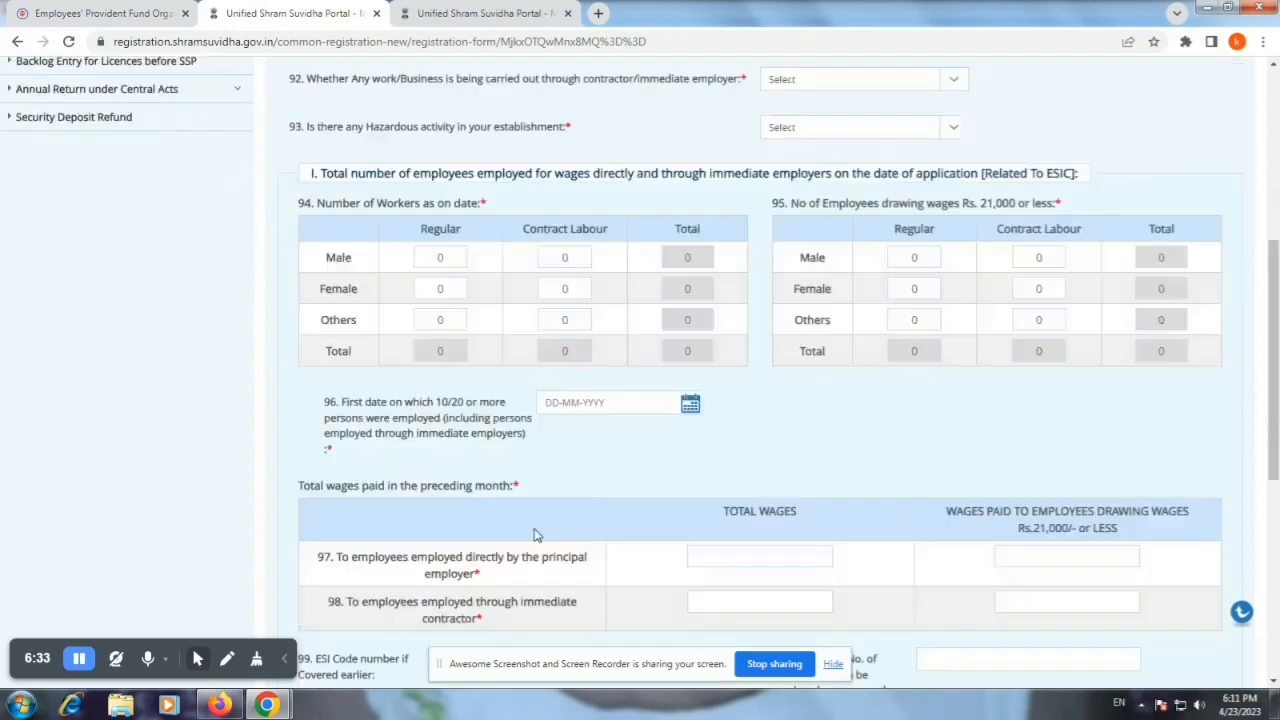
scroll(536, 535, down, 1)
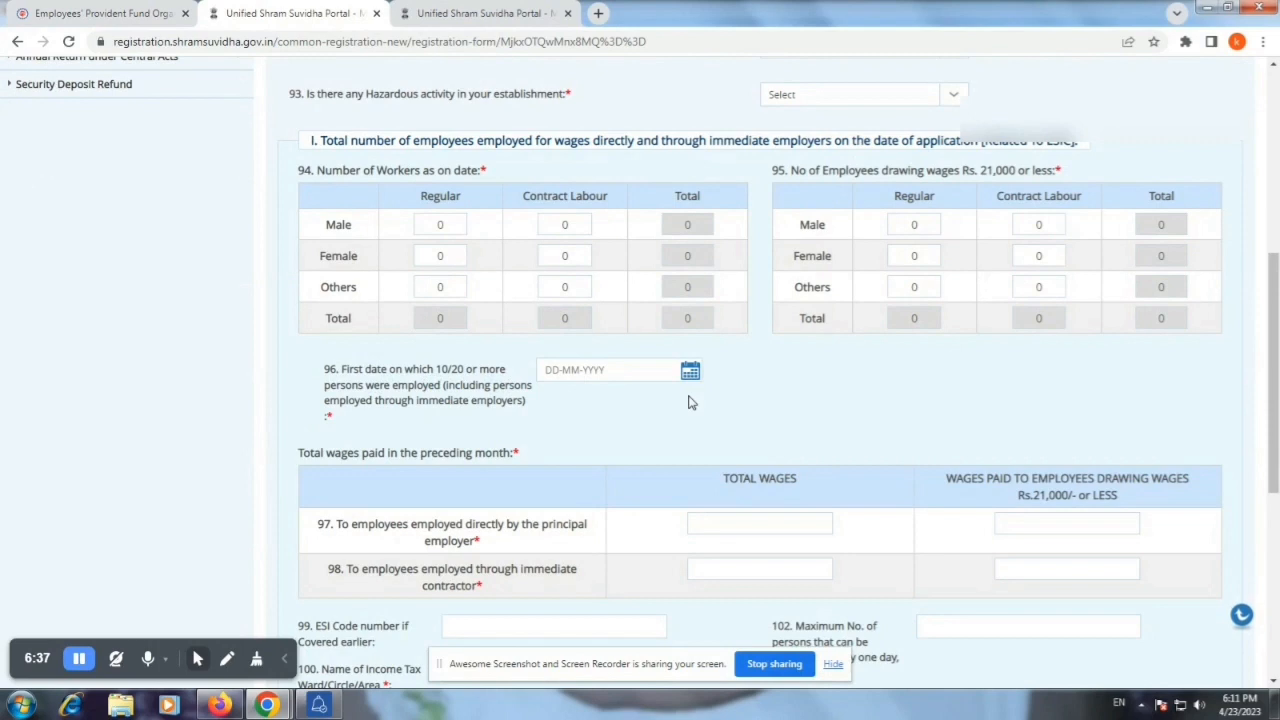
scroll(704, 401, down, 1)
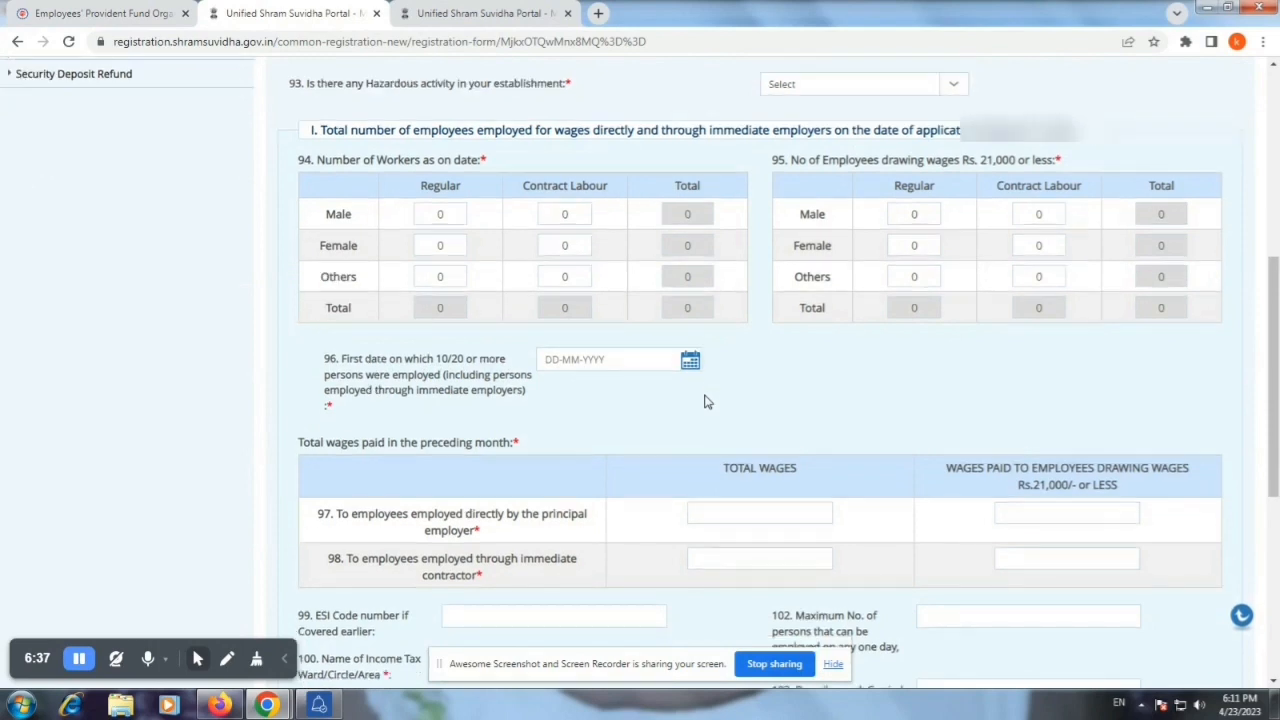
scroll(704, 401, down, 3)
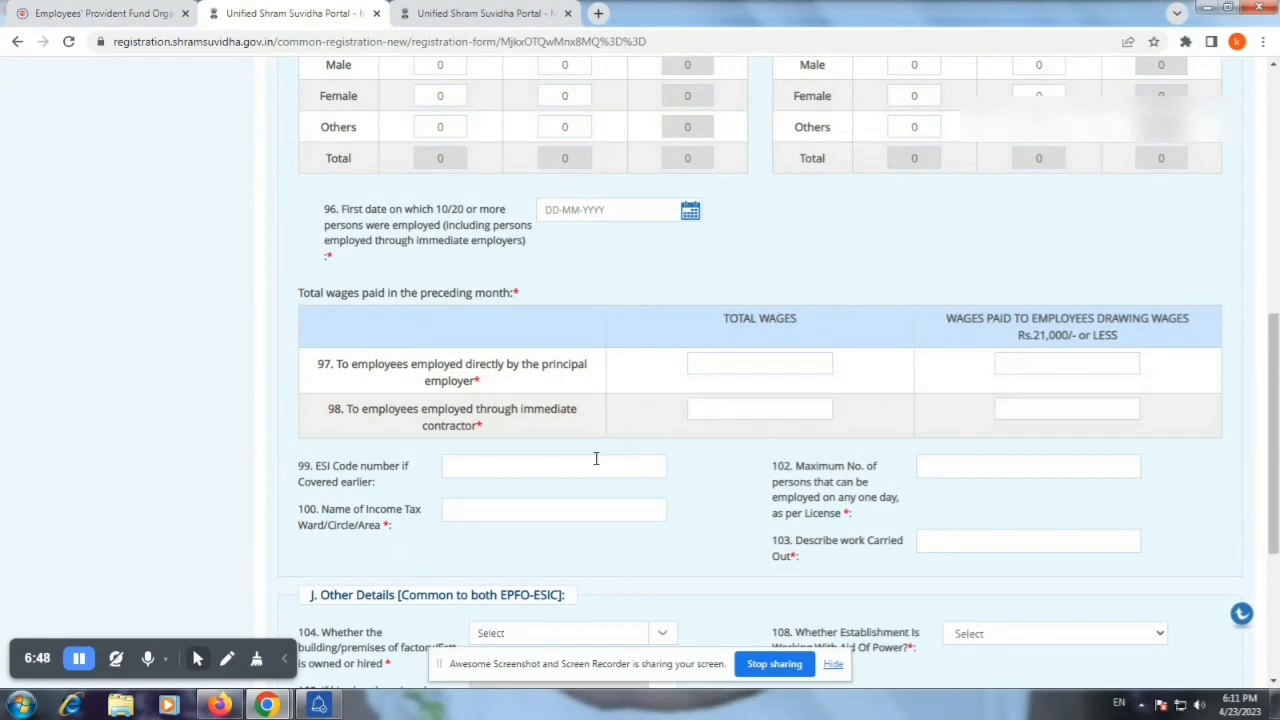
scroll(596, 458, down, 1)
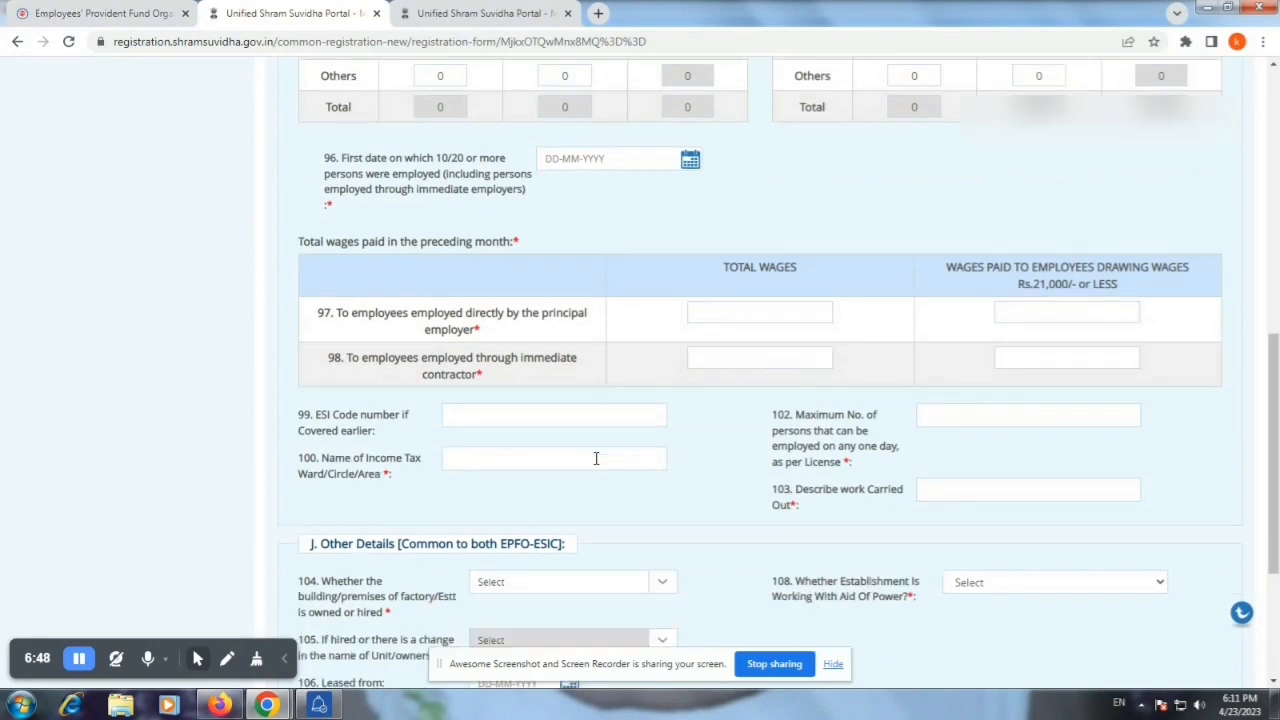
scroll(596, 458, down, 1)
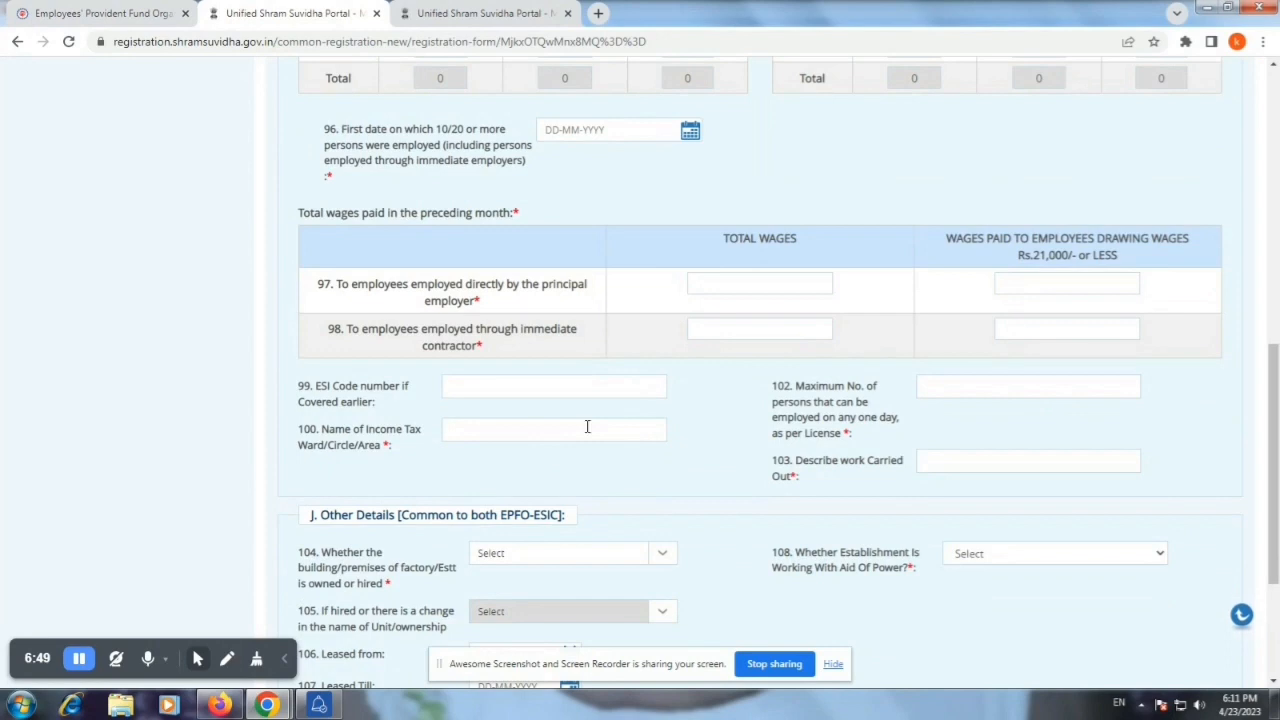
scroll(587, 427, down, 1)
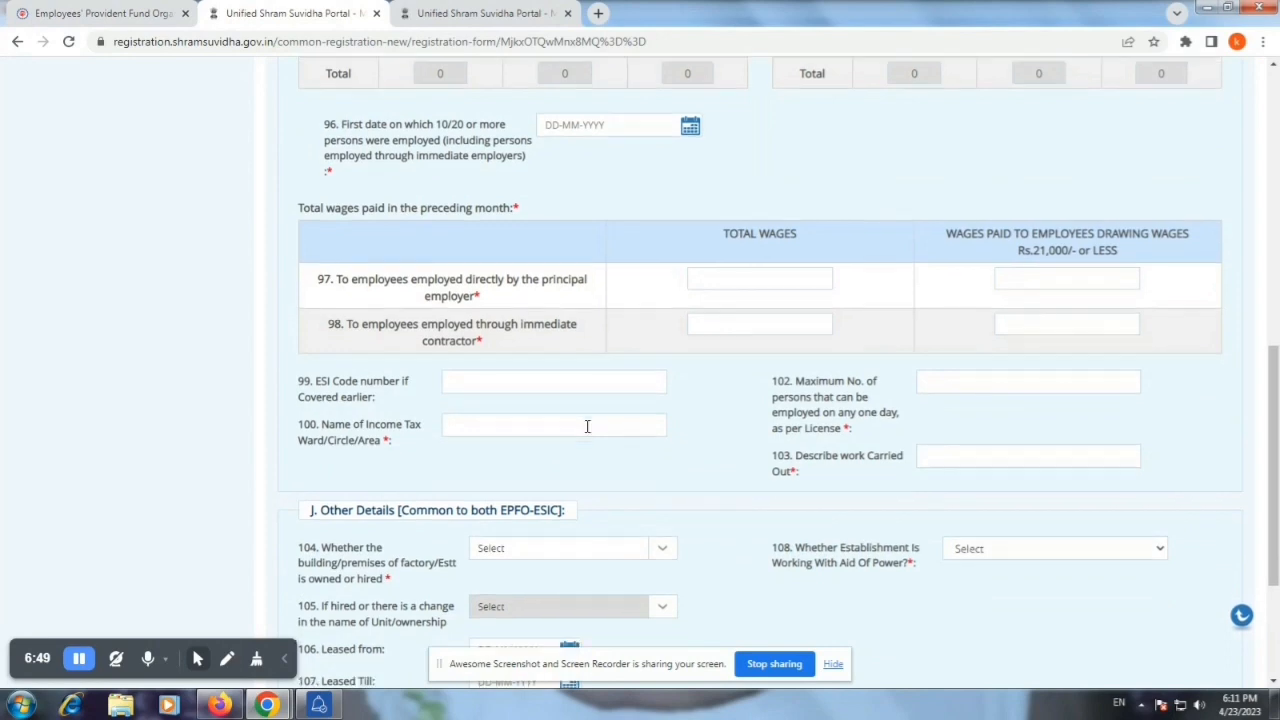
scroll(587, 427, down, 1)
scroll(587, 432, down, 1)
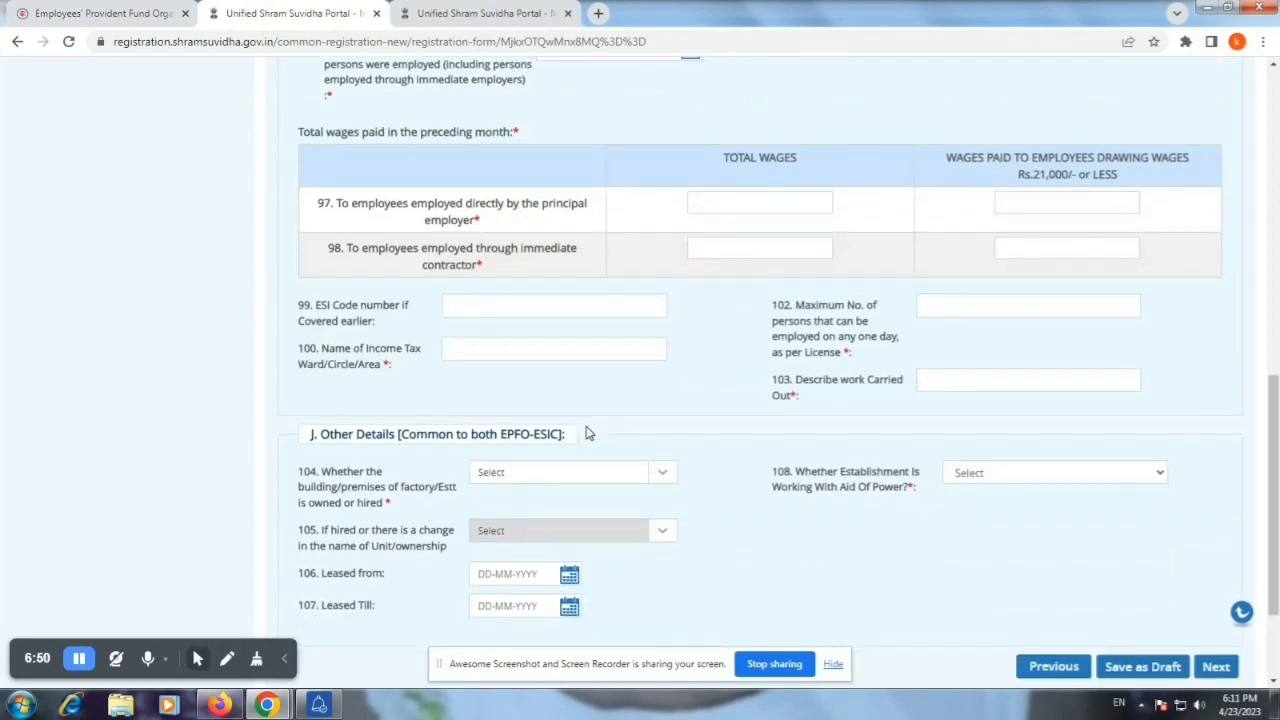
scroll(588, 432, down, 1)
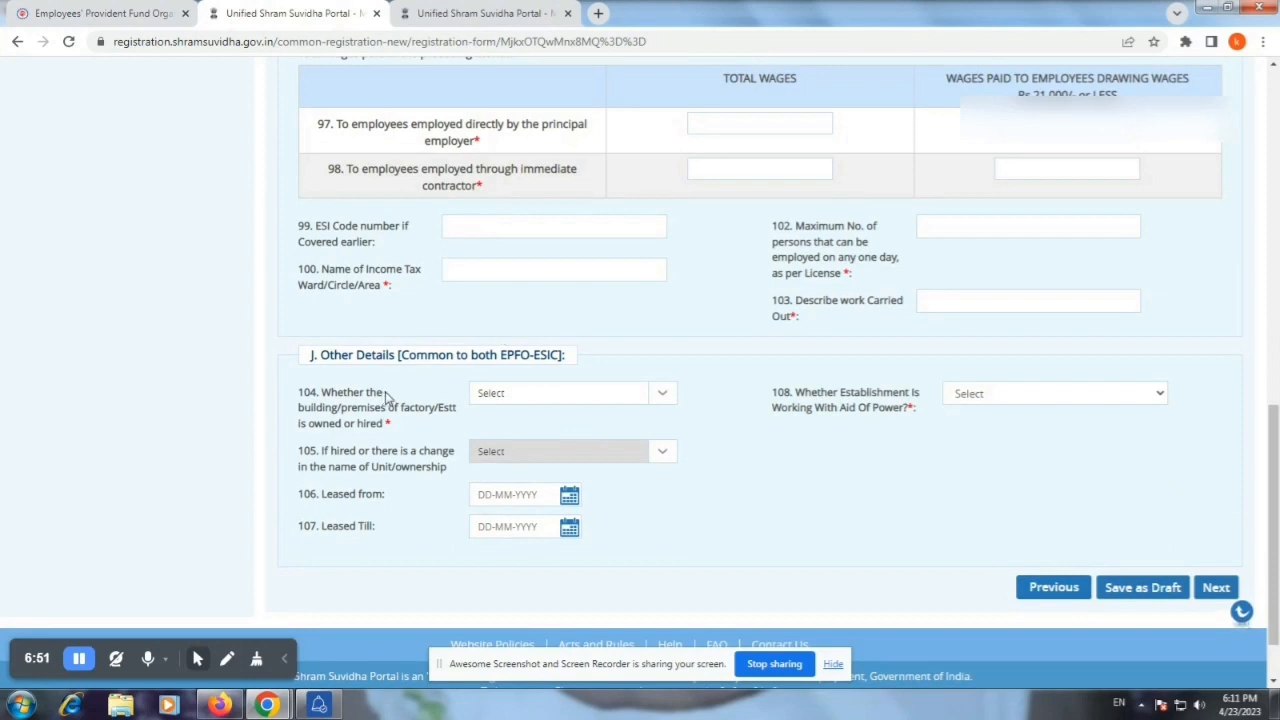
click(549, 398)
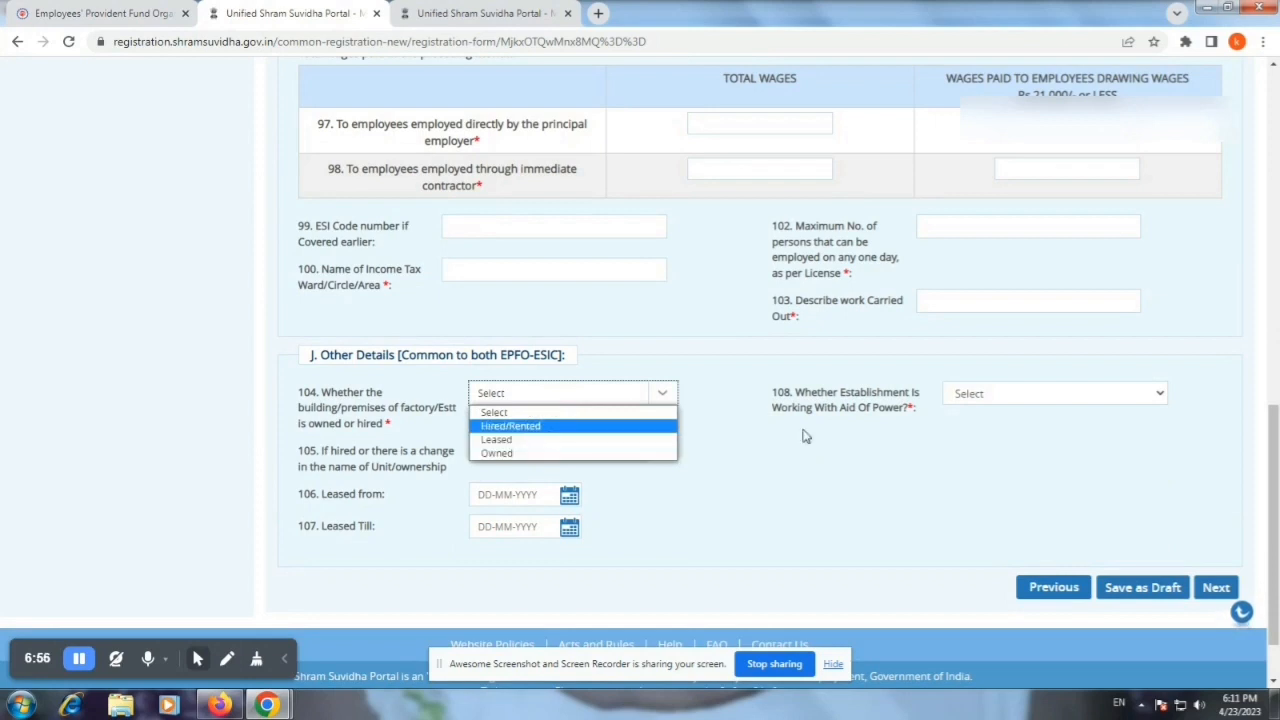
click(995, 451)
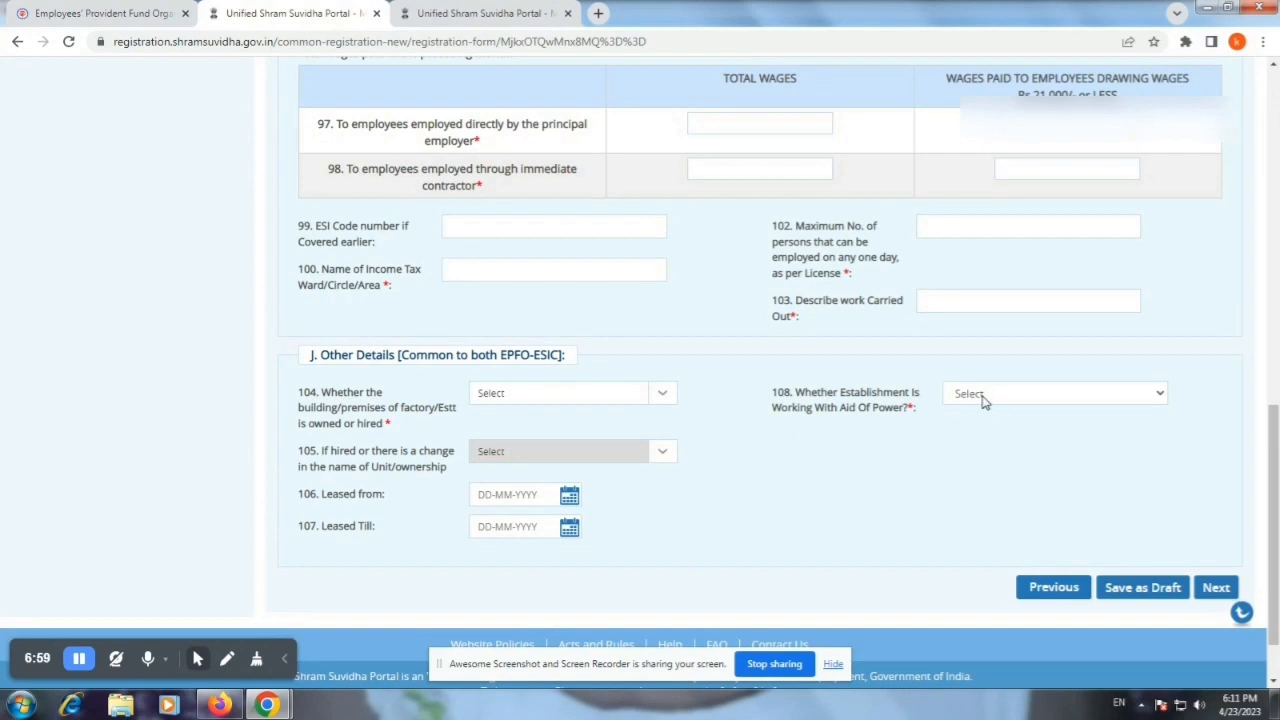
click(983, 400)
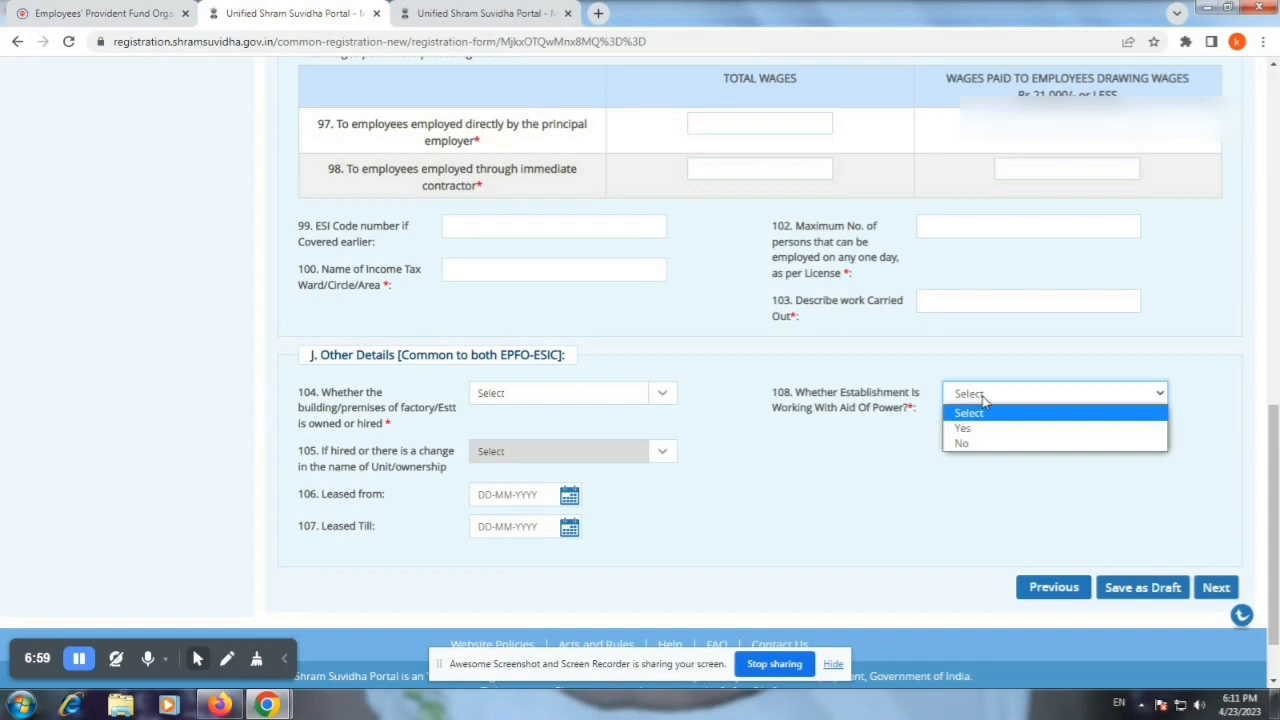
click(983, 399)
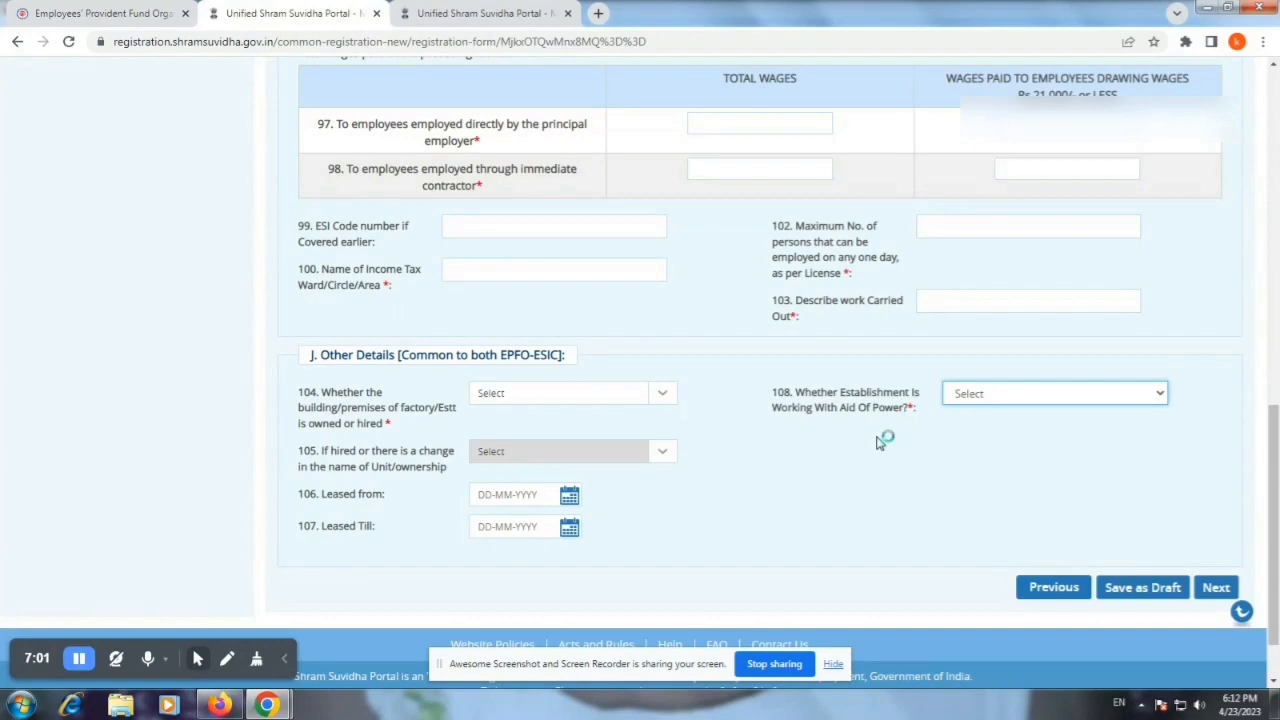
Scroll up from the employee questions to the top of the registration form
scroll(880, 442, up, 1)
scroll(880, 442, up, 2)
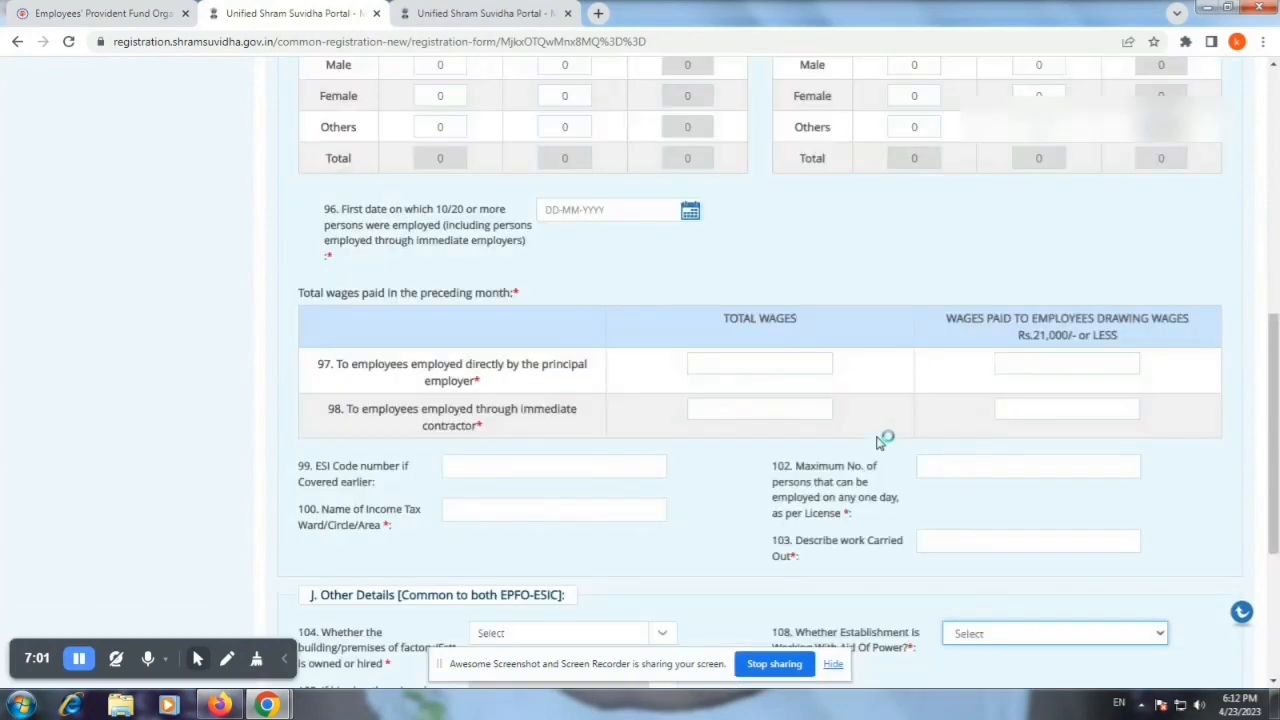
scroll(880, 442, up, 5)
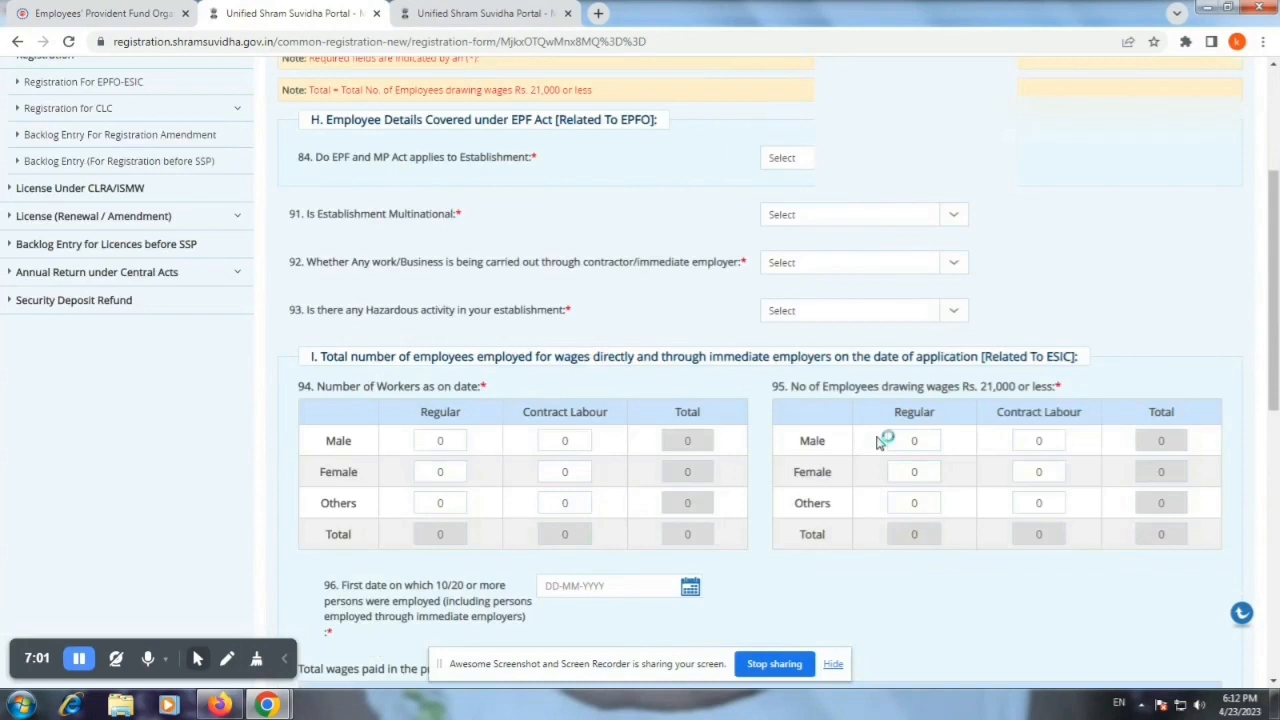
scroll(880, 442, up, 1)
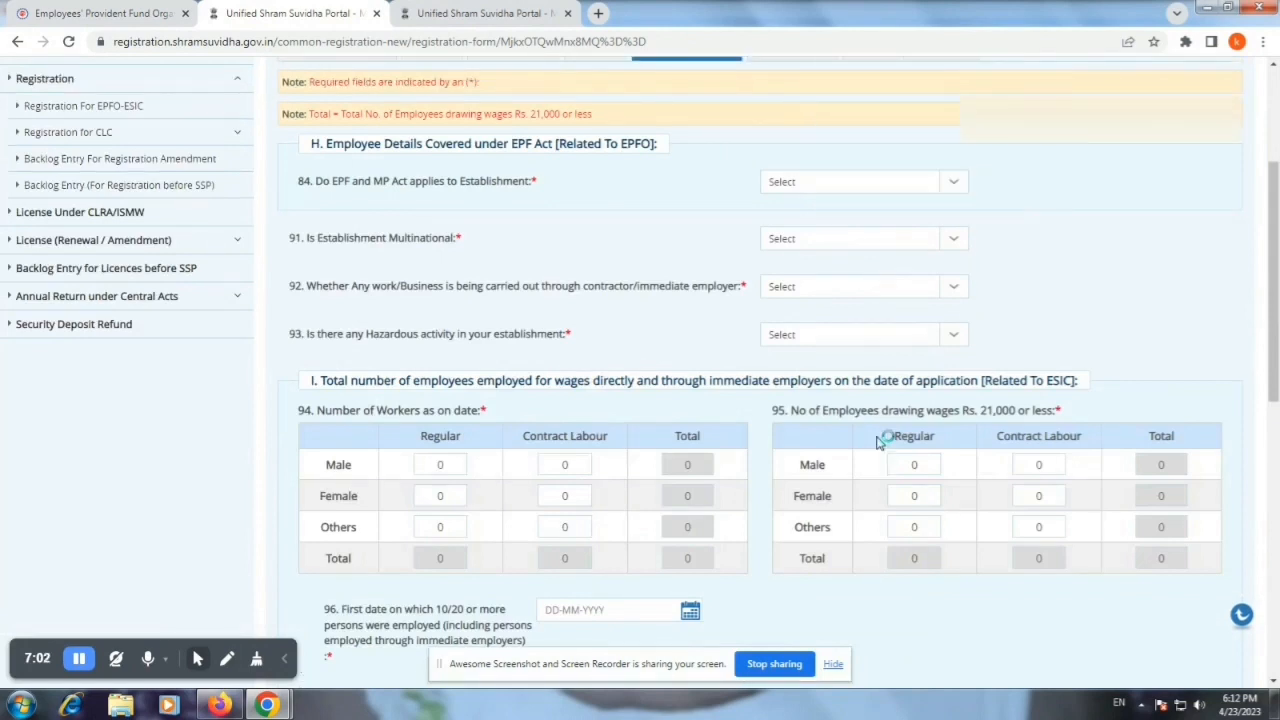
scroll(880, 442, up, 2)
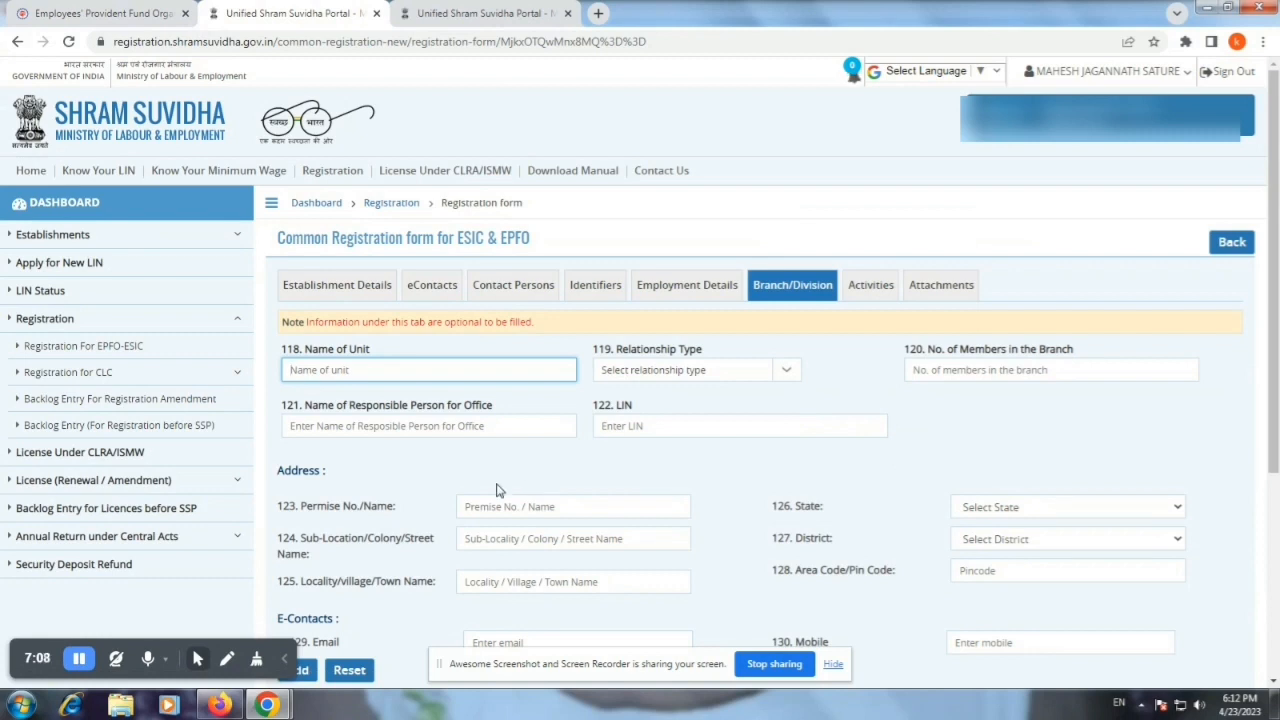
Review the empty Branch/Division details down to the Related Offices table and back up
scroll(505, 489, down, 1)
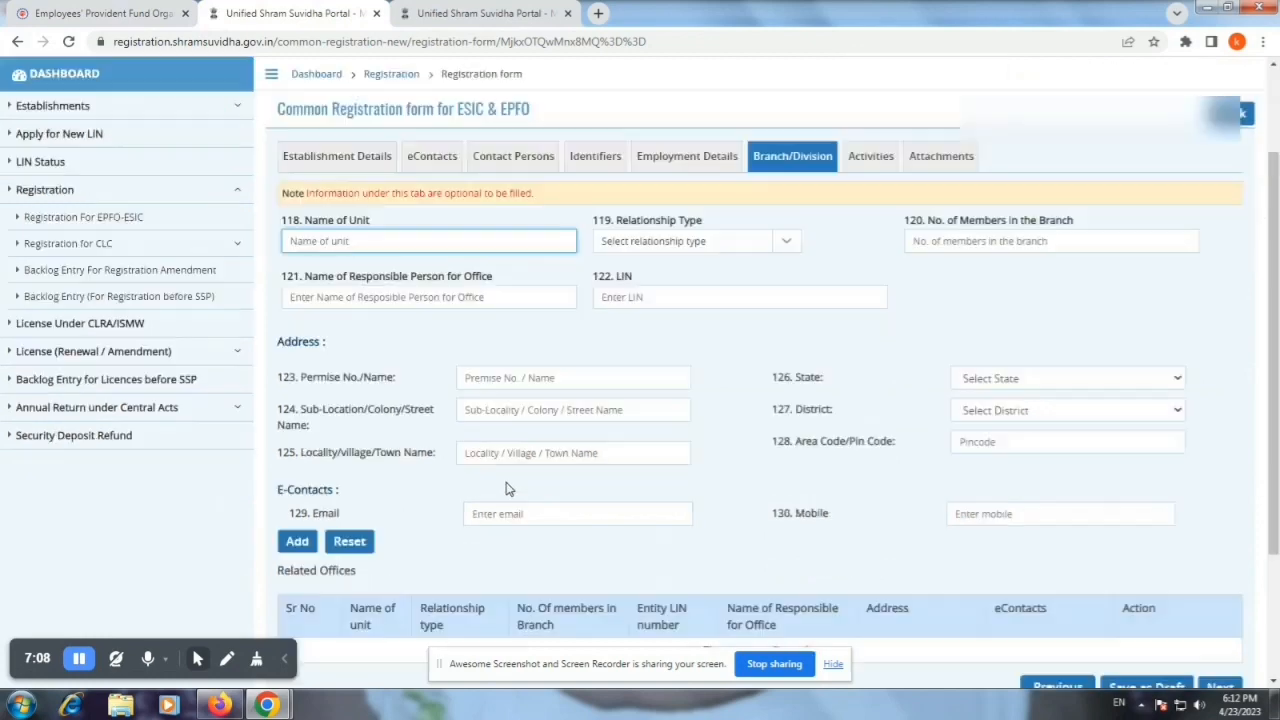
scroll(556, 480, down, 1)
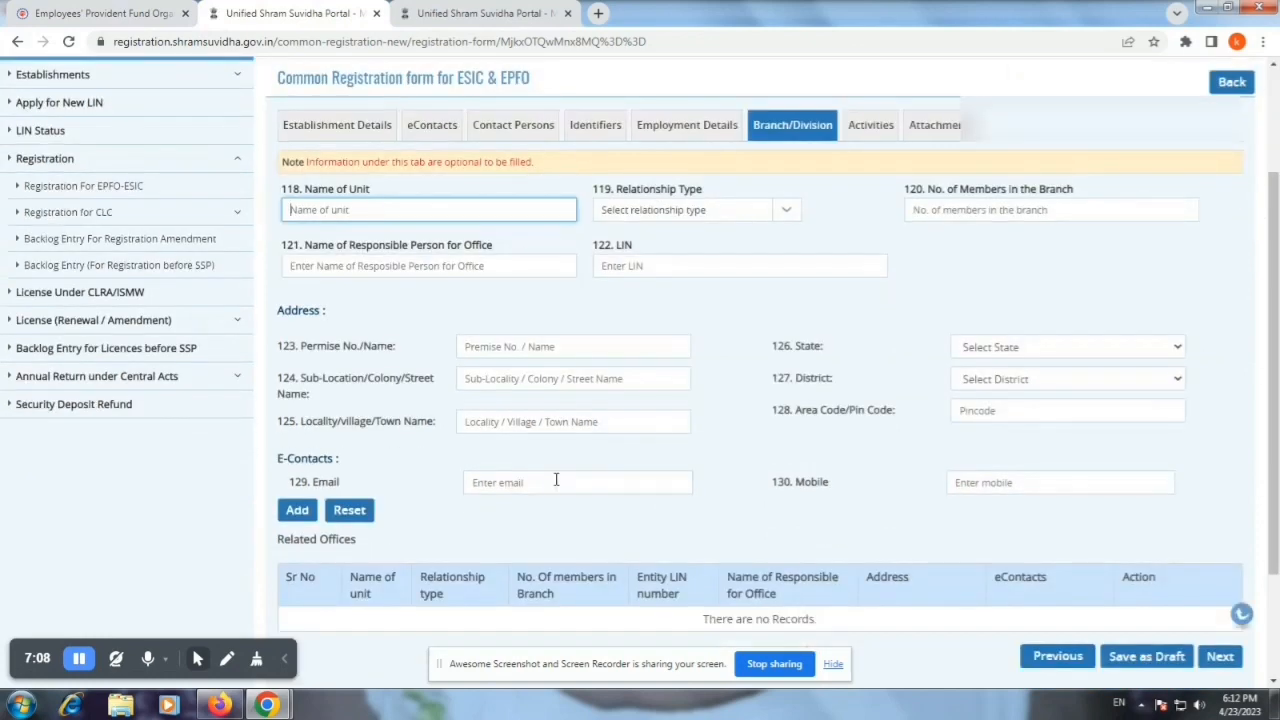
scroll(556, 480, down, 1)
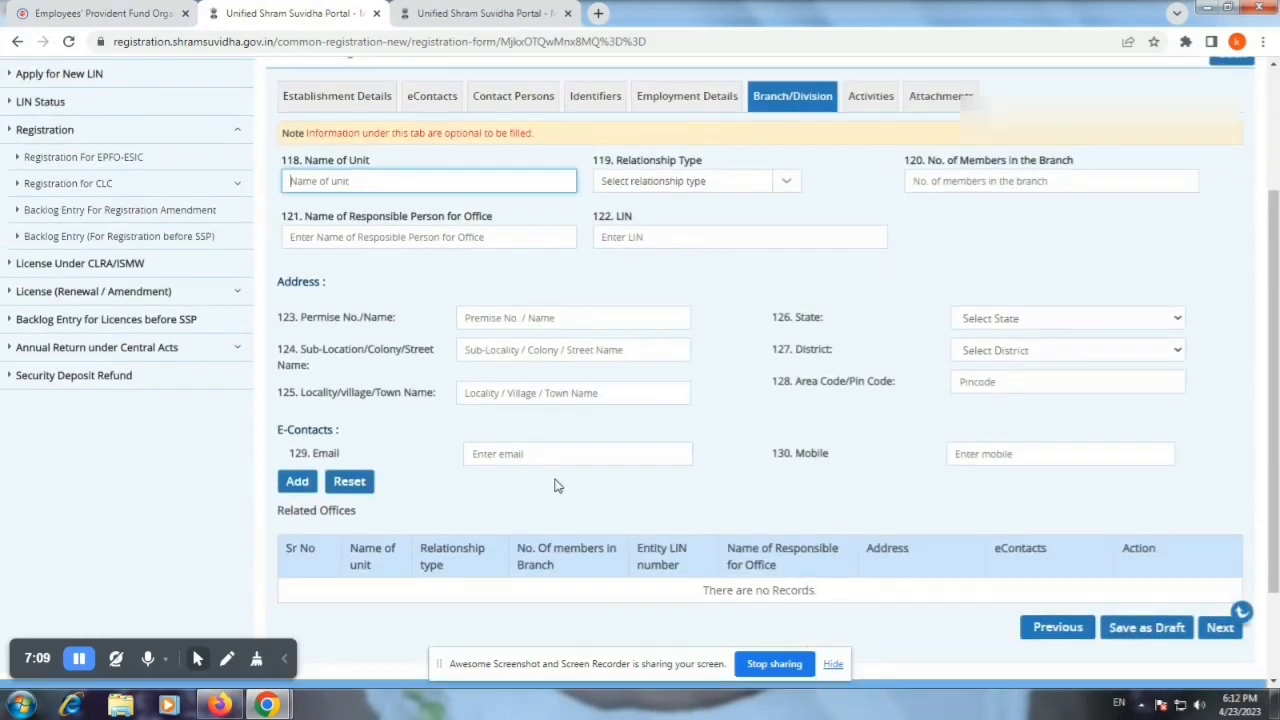
scroll(557, 485, down, 2)
scroll(557, 485, down, 1)
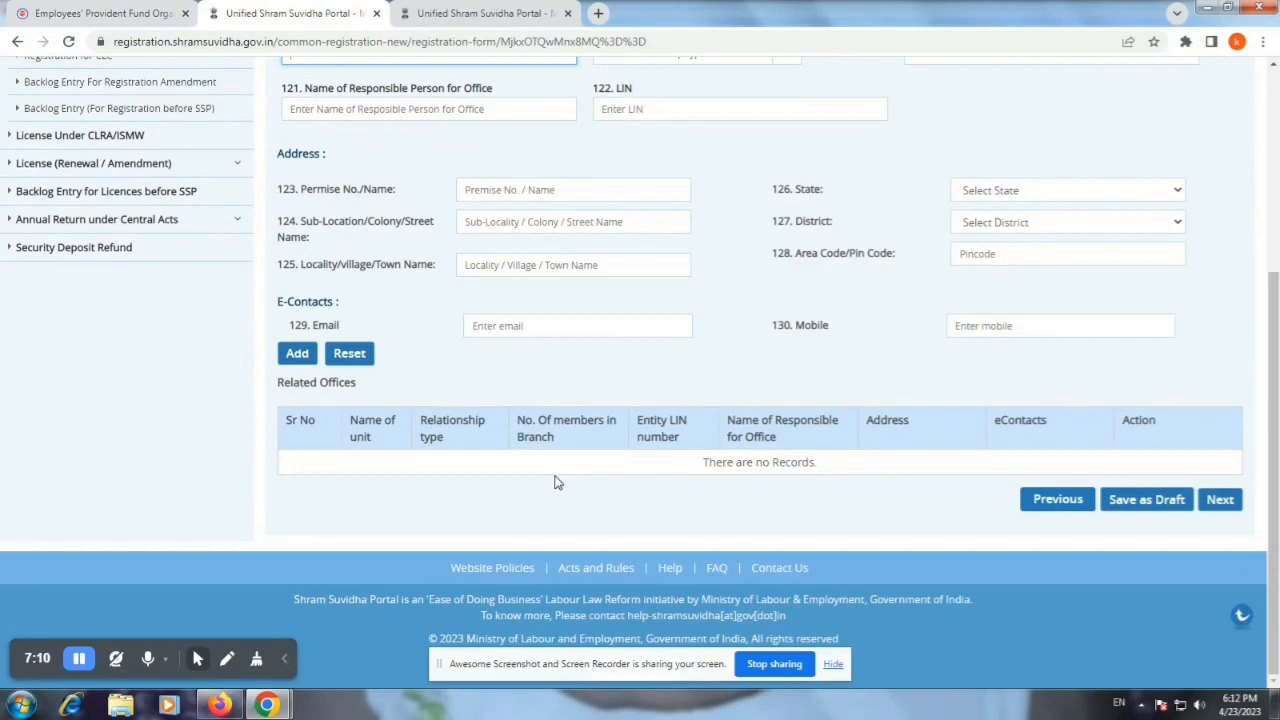
scroll(557, 482, up, 1)
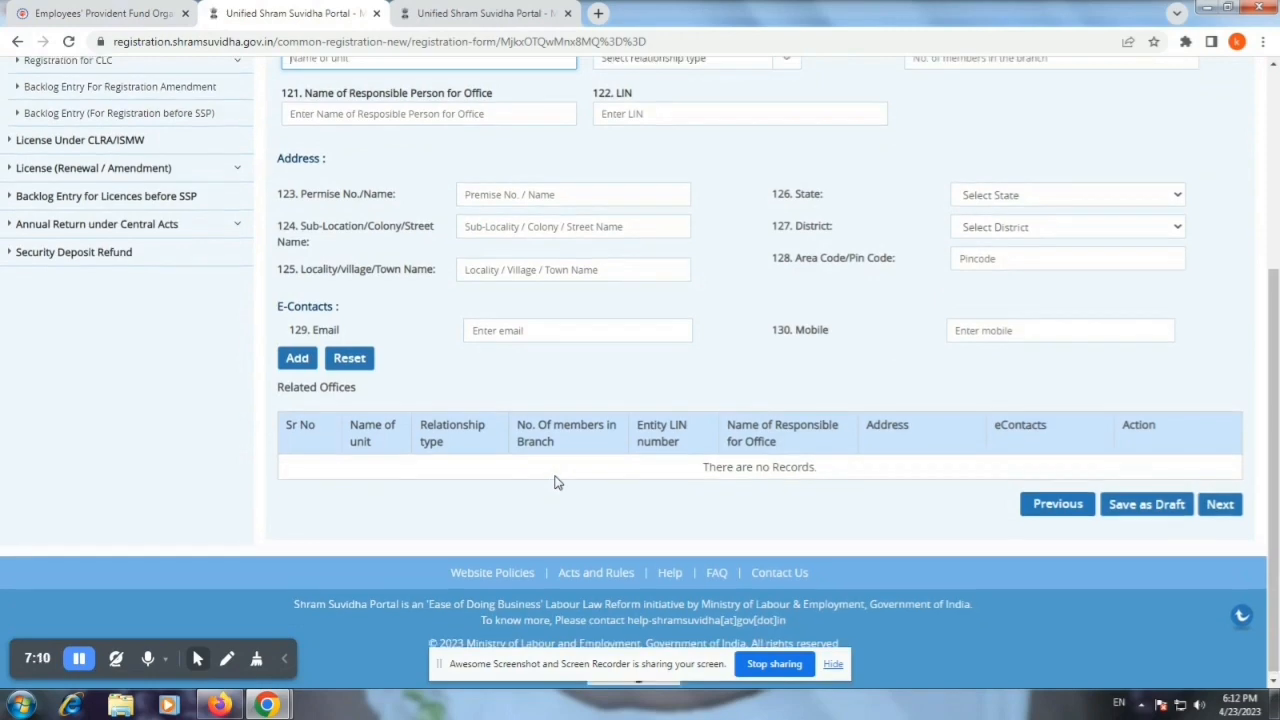
scroll(557, 482, up, 2)
scroll(557, 477, up, 1)
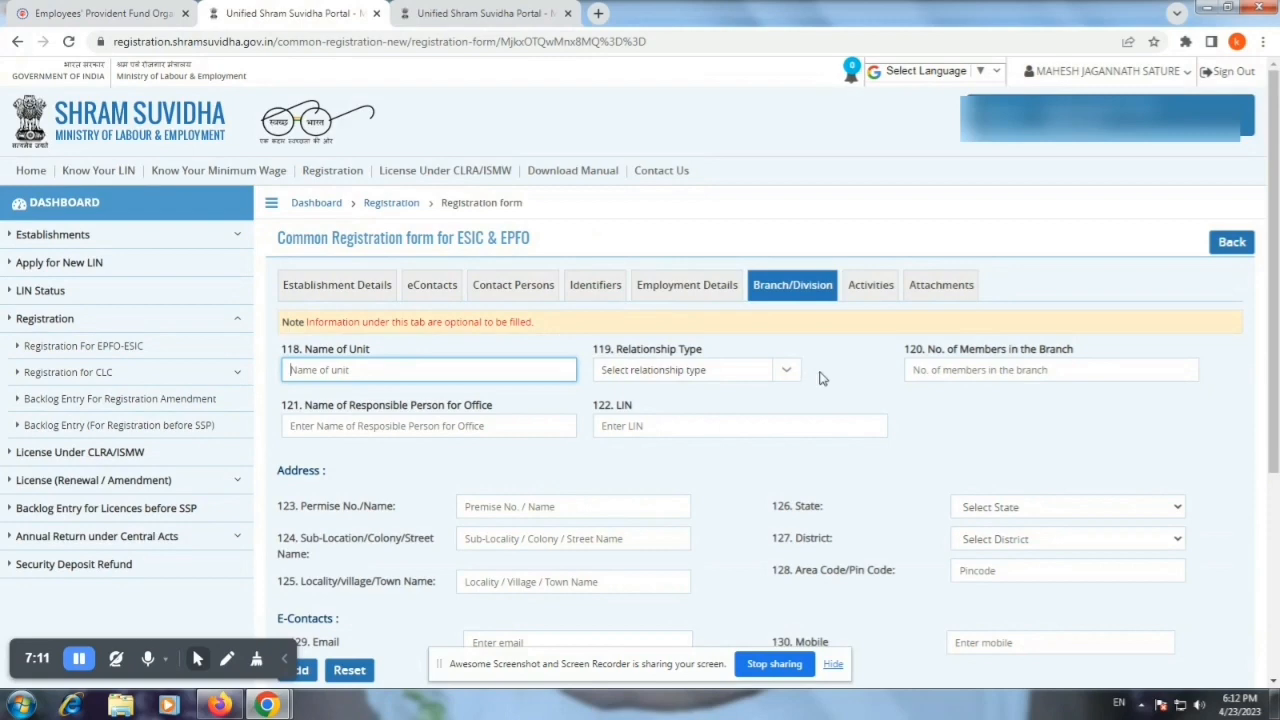
Recheck the Branch/Division tab, then move on to the Activities section with the NIC code fields
scroll(820, 378, down, 1)
scroll(820, 376, down, 1)
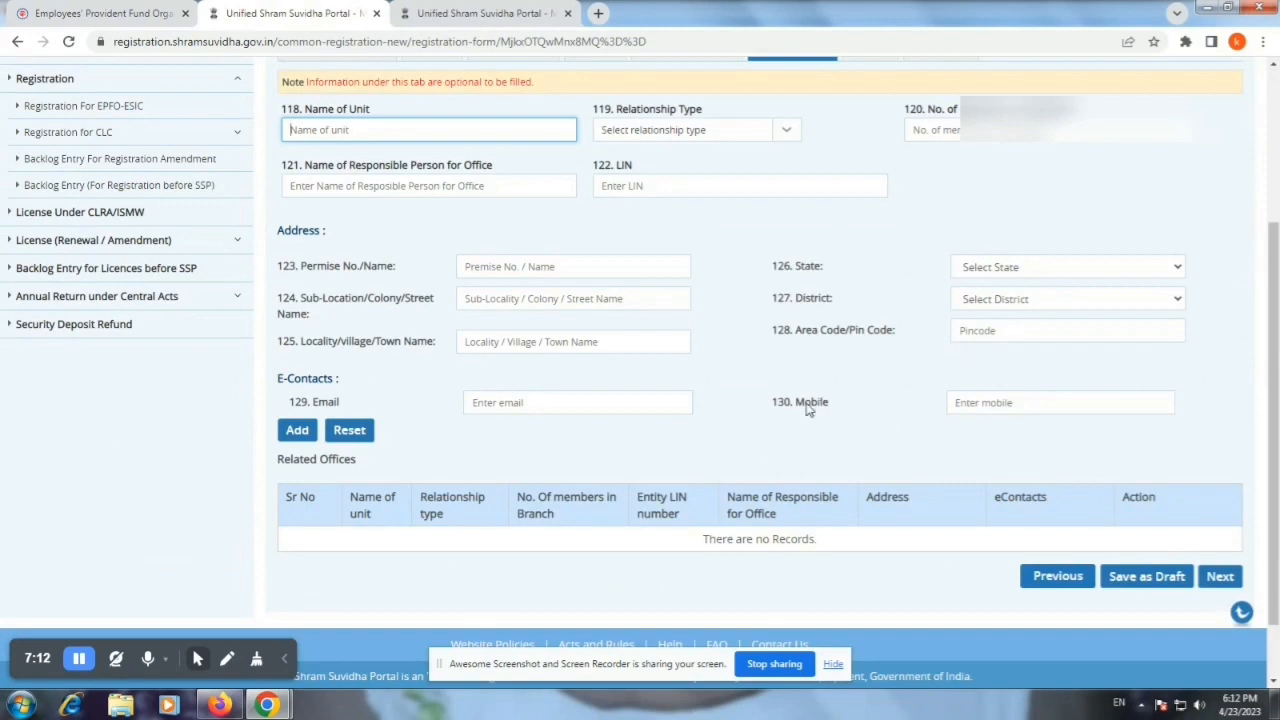
scroll(808, 410, up, 2)
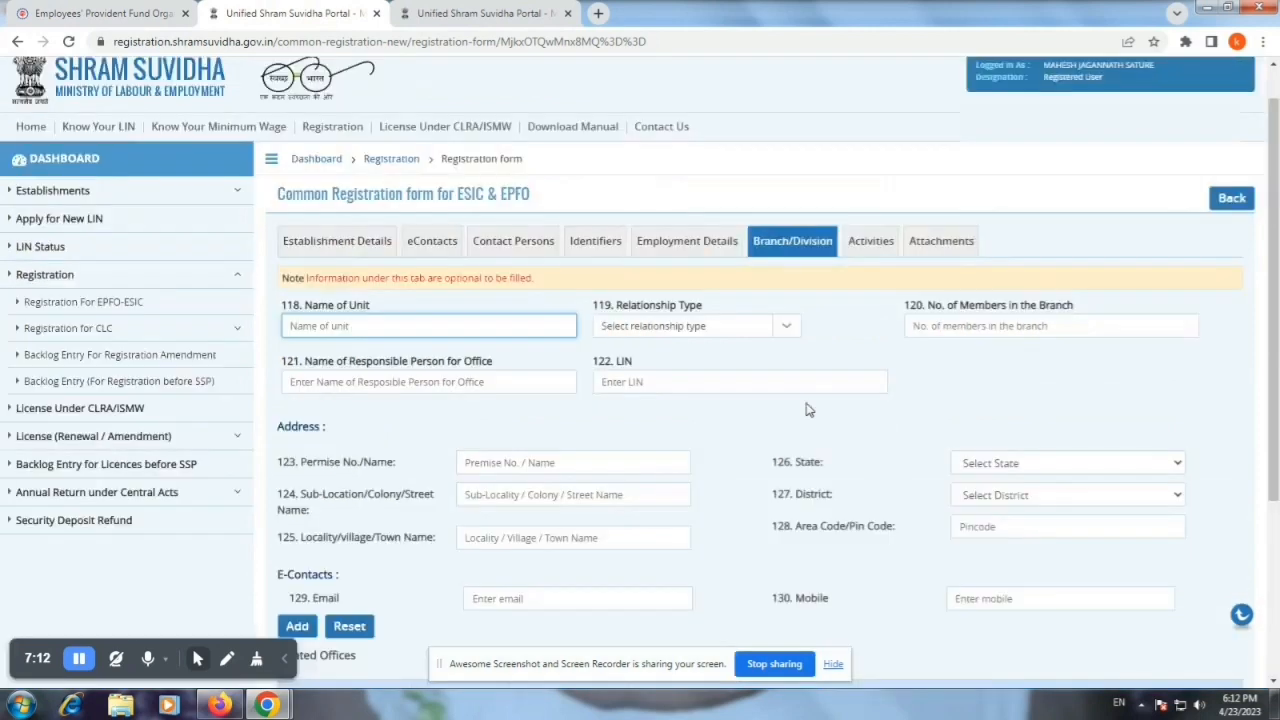
scroll(808, 410, up, 1)
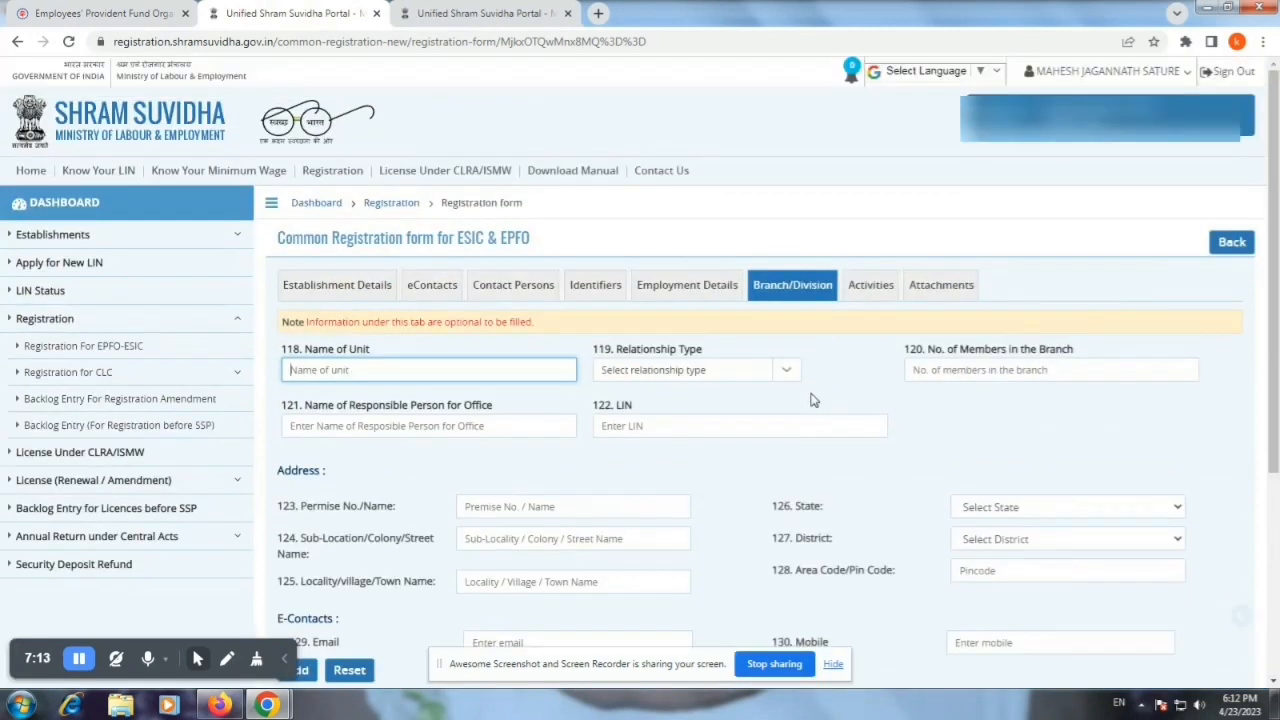
click(871, 287)
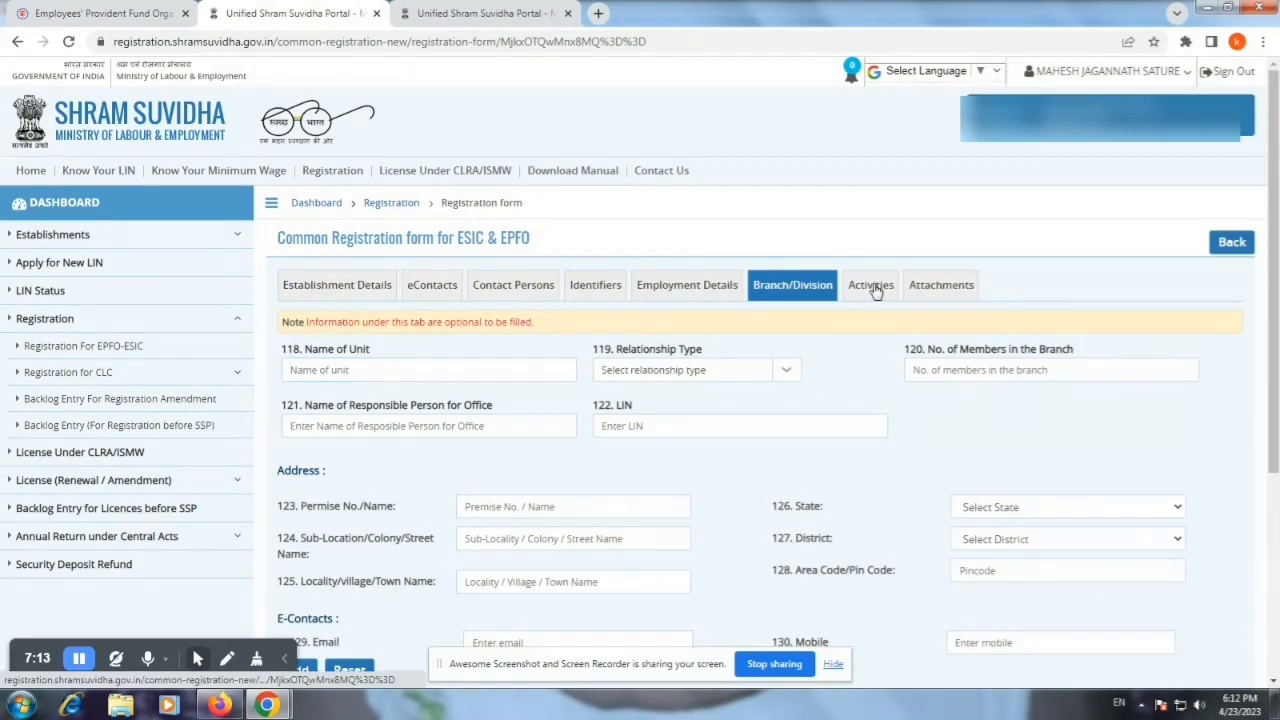
click(873, 289)
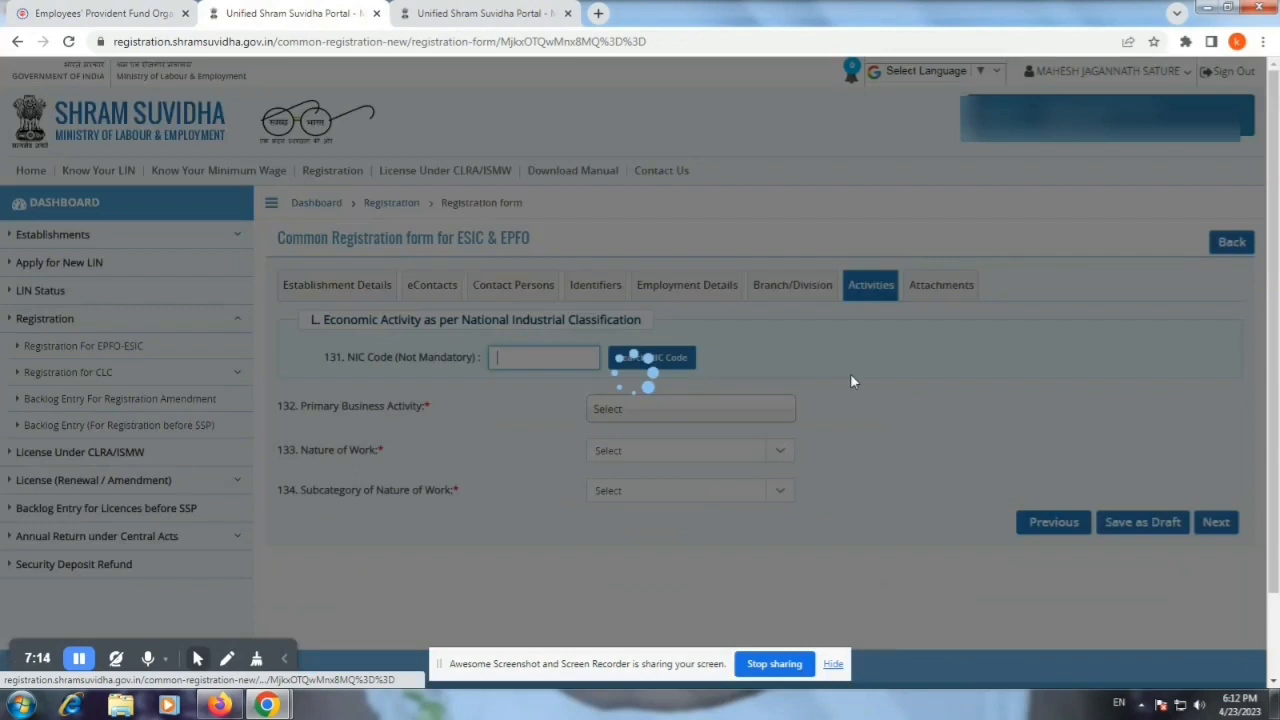
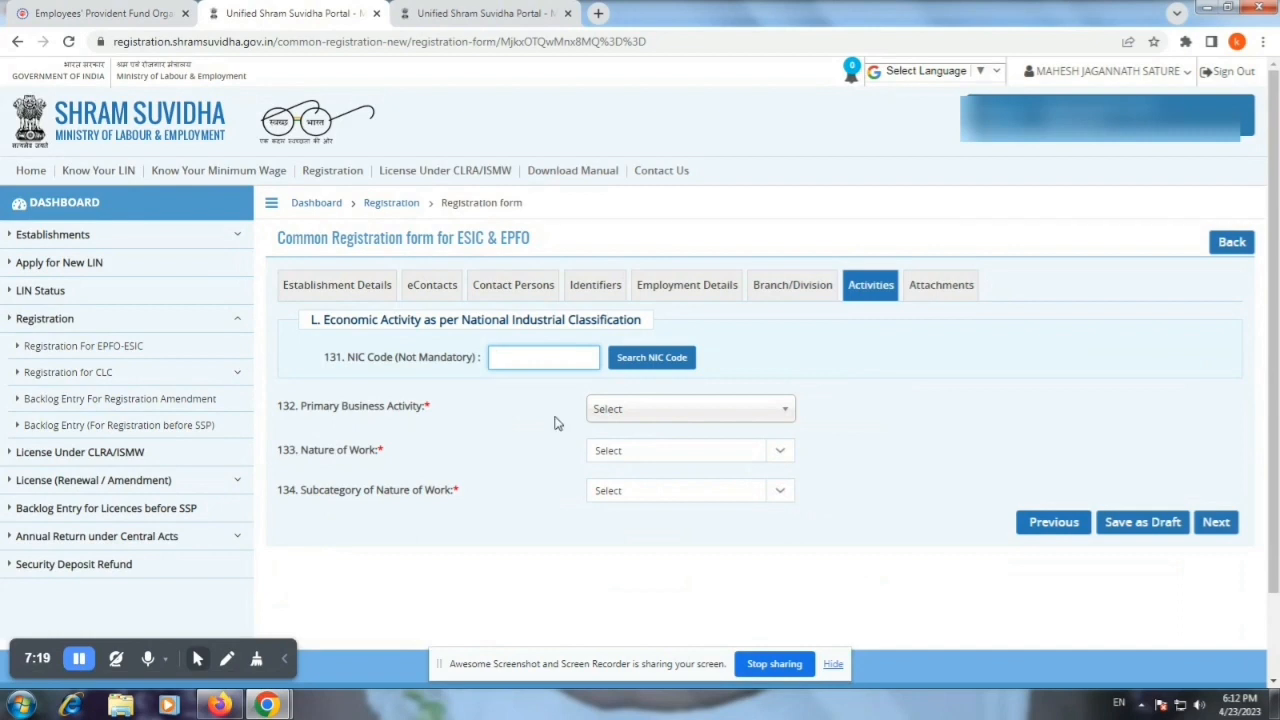
Expand the Primary Business Activity dropdown and scroll down through its full list of activities
click(683, 421)
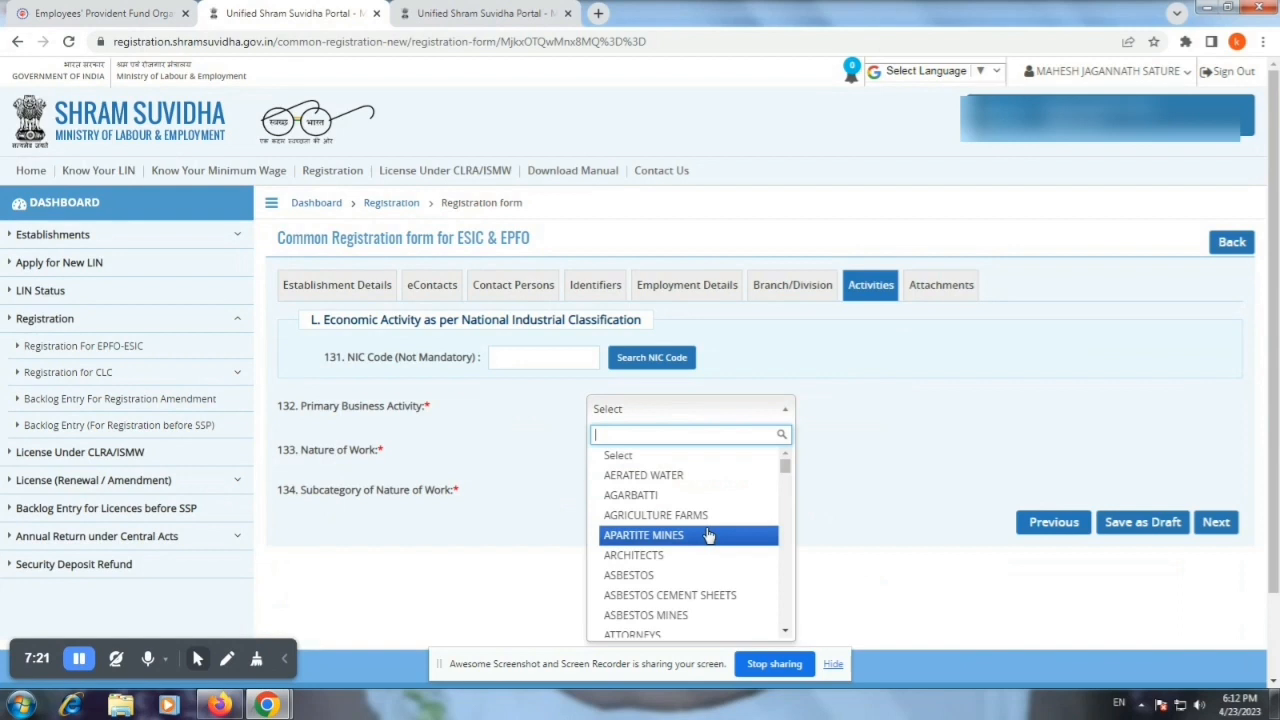
scroll(708, 537, down, 1)
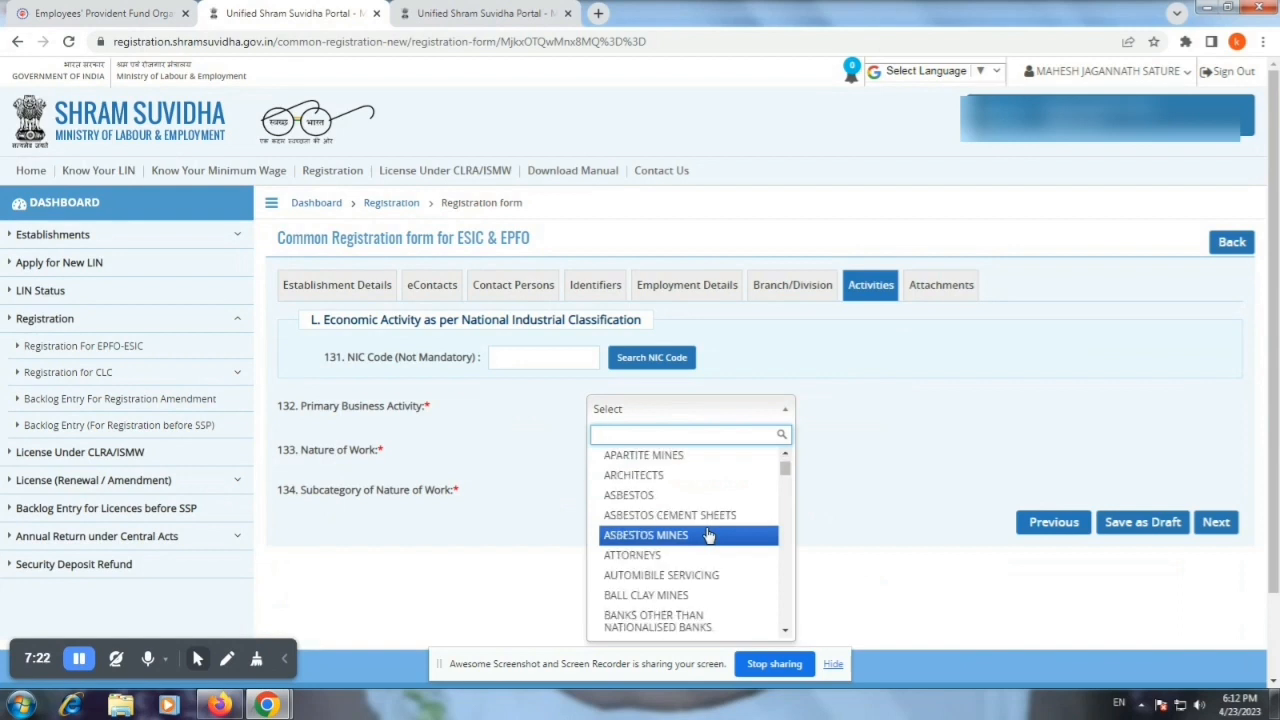
scroll(708, 537, down, 1)
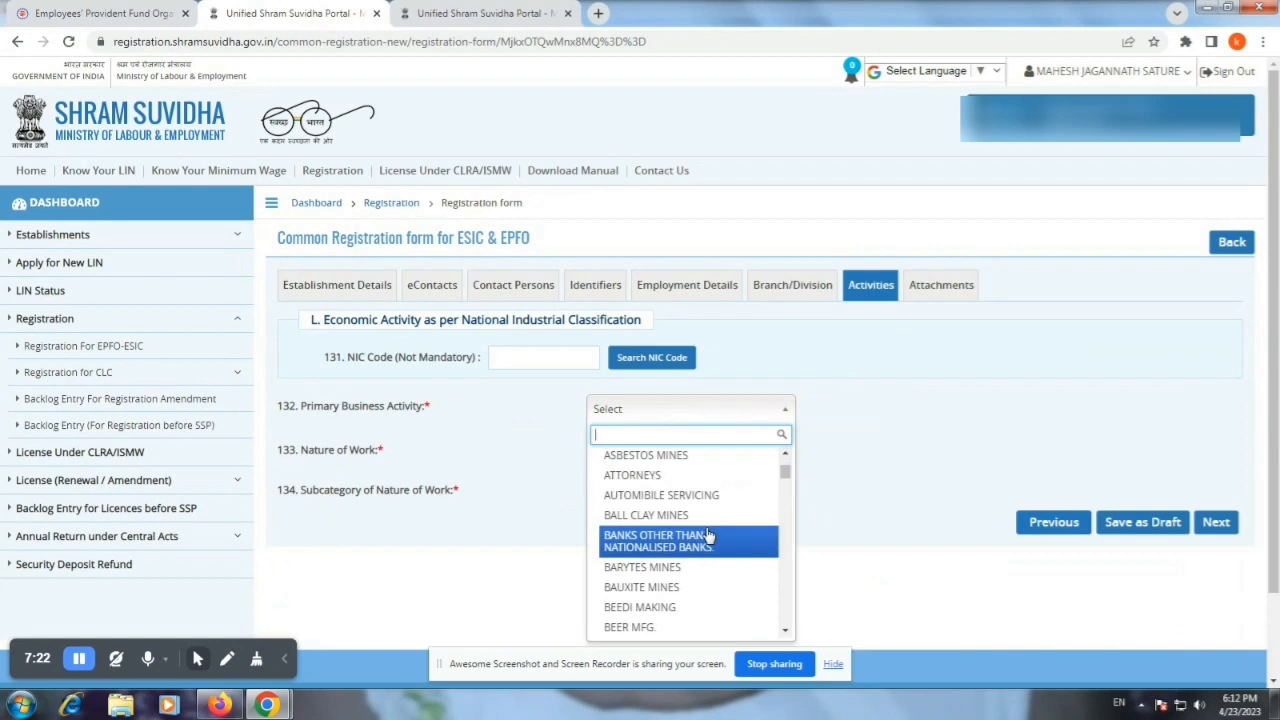
scroll(708, 537, down, 2)
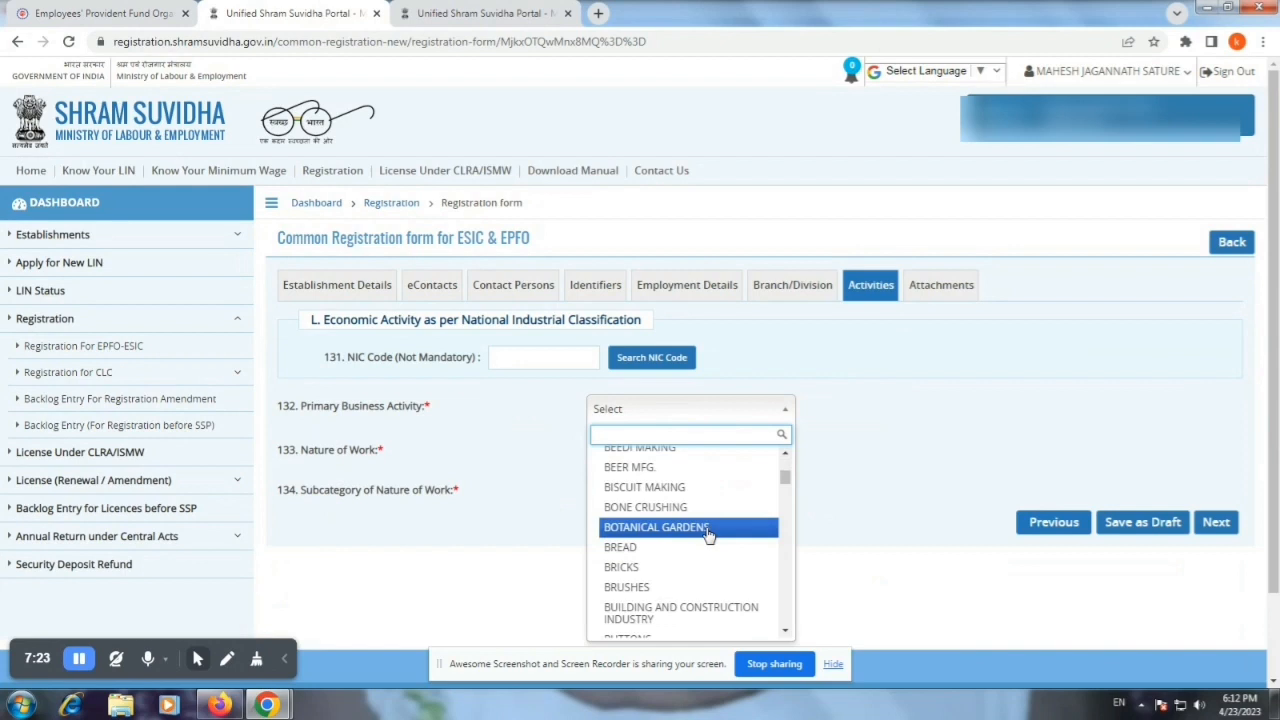
scroll(708, 537, down, 2)
scroll(708, 537, down, 2)
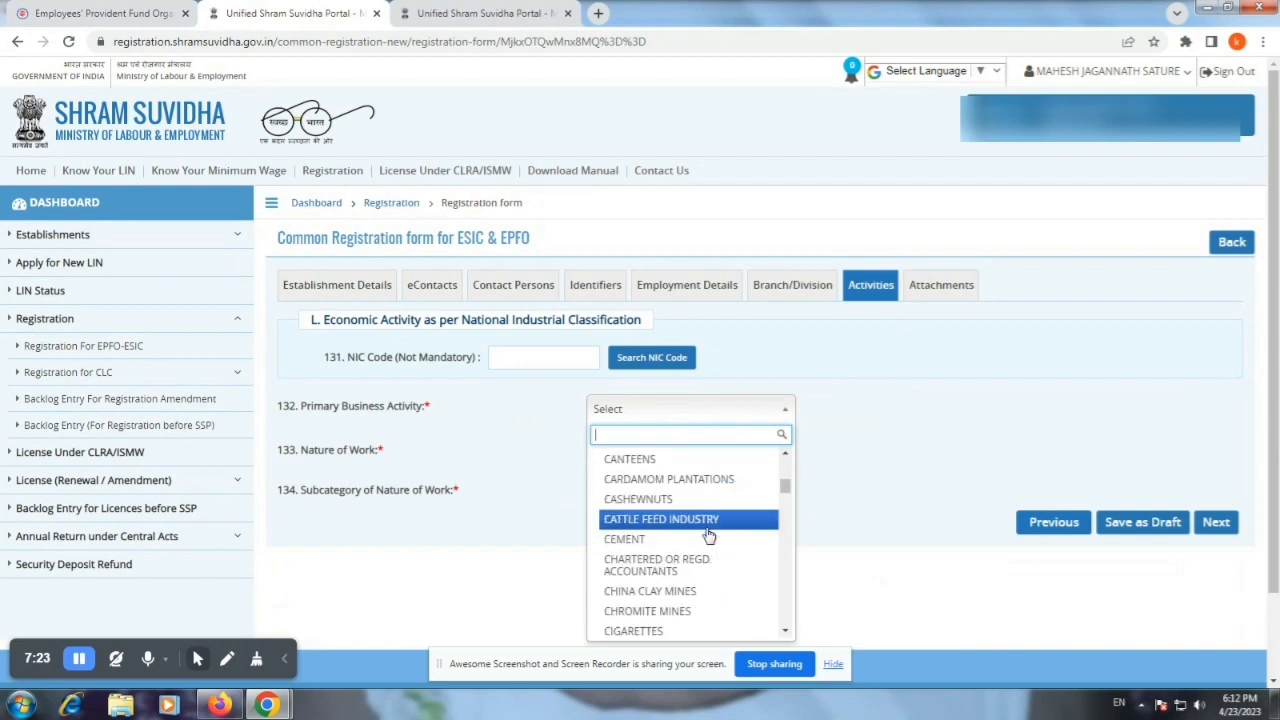
scroll(708, 537, down, 3)
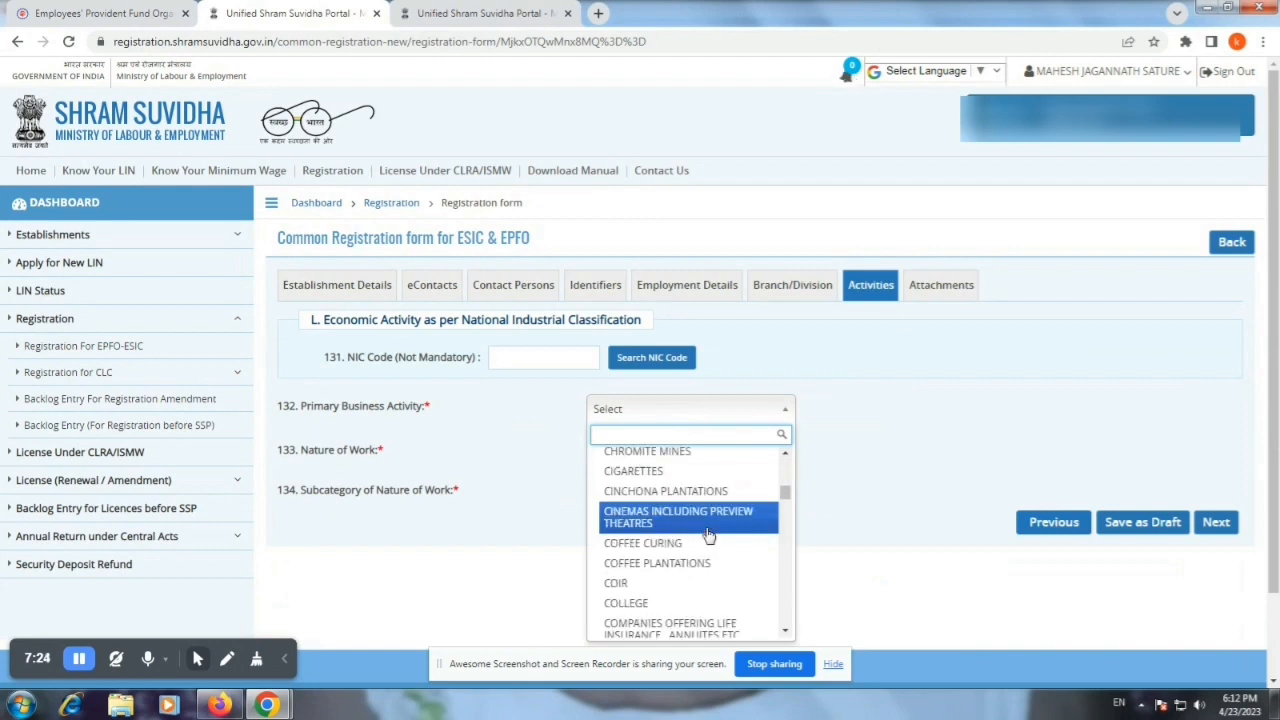
scroll(707, 535, down, 2)
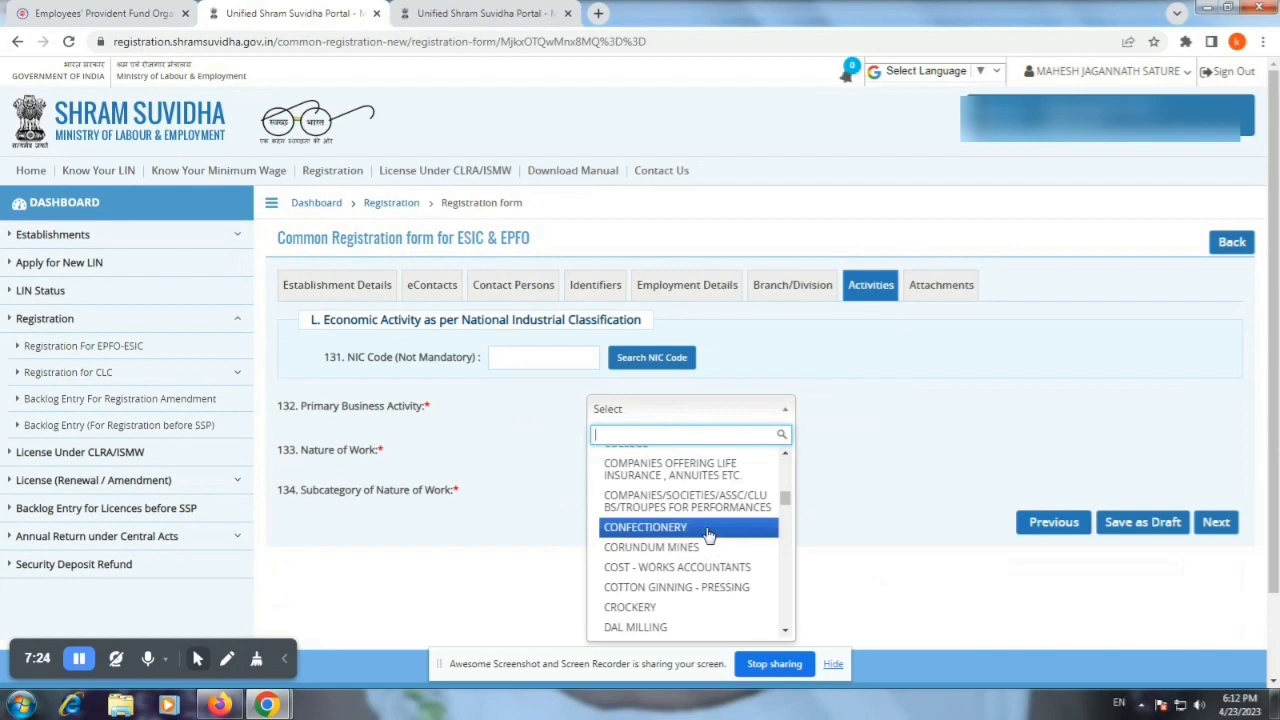
scroll(707, 535, down, 2)
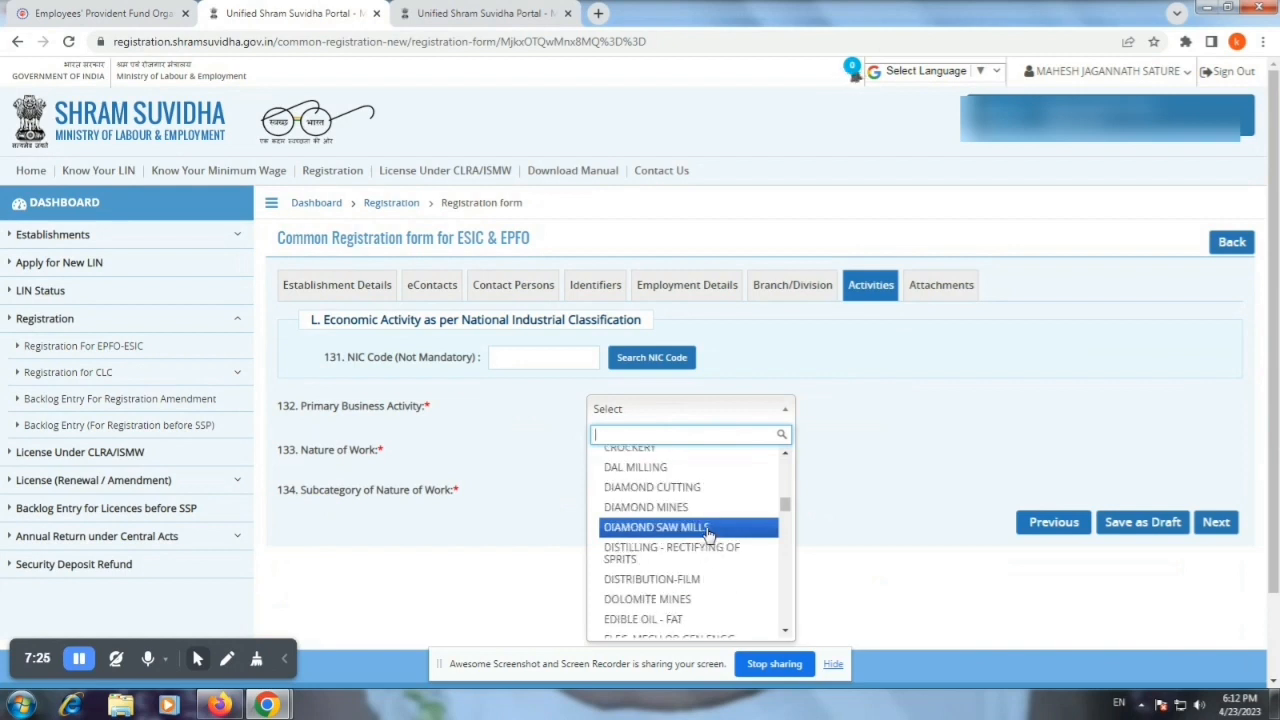
scroll(707, 535, down, 2)
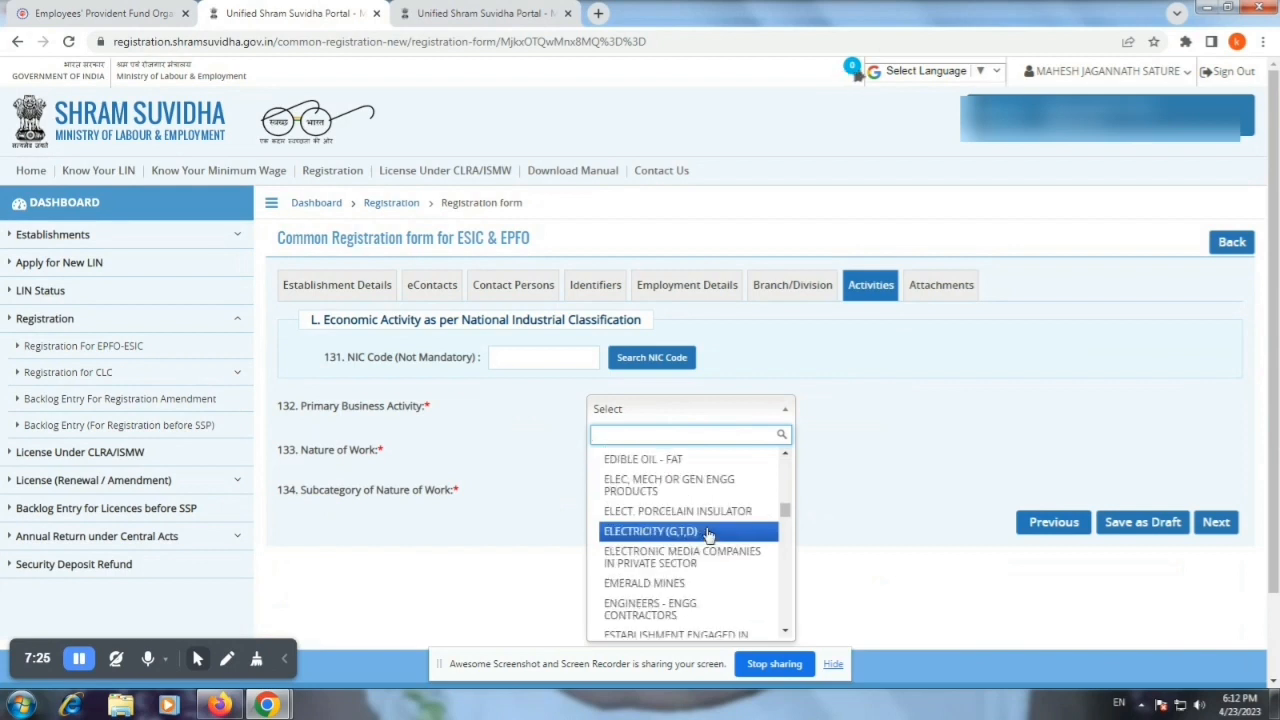
scroll(707, 535, down, 1)
scroll(707, 535, down, 1)
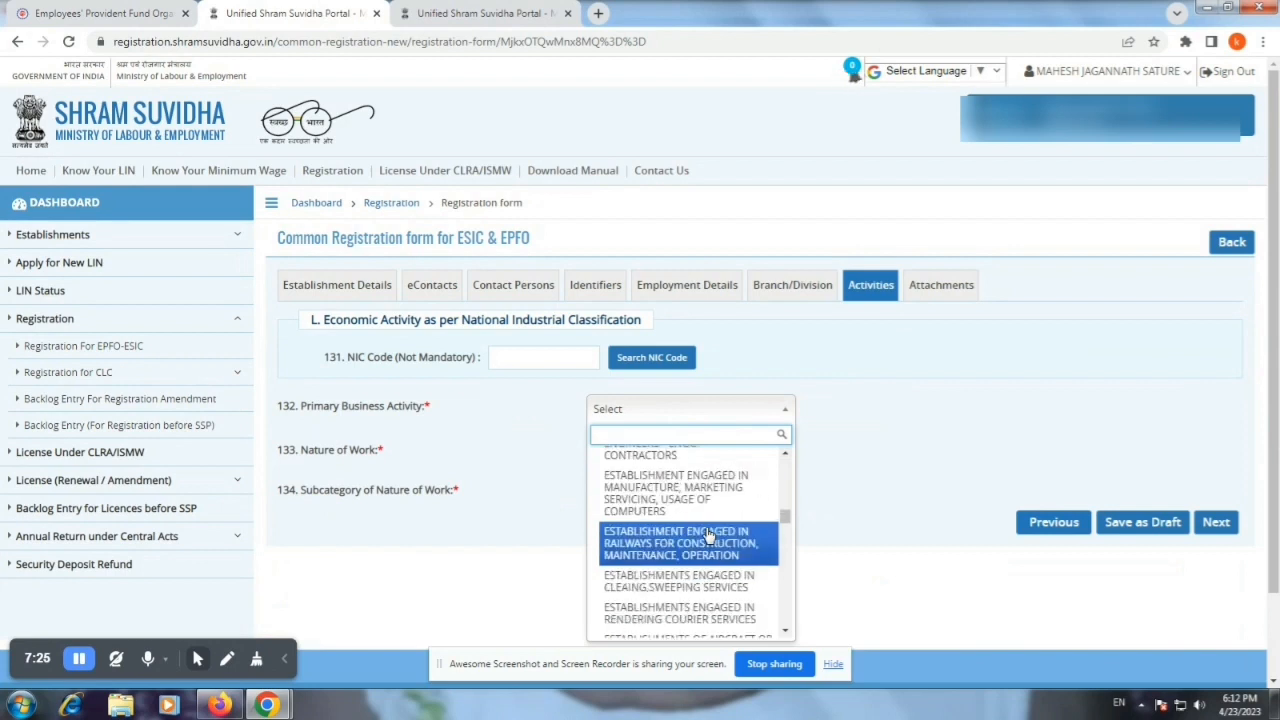
scroll(707, 535, down, 1)
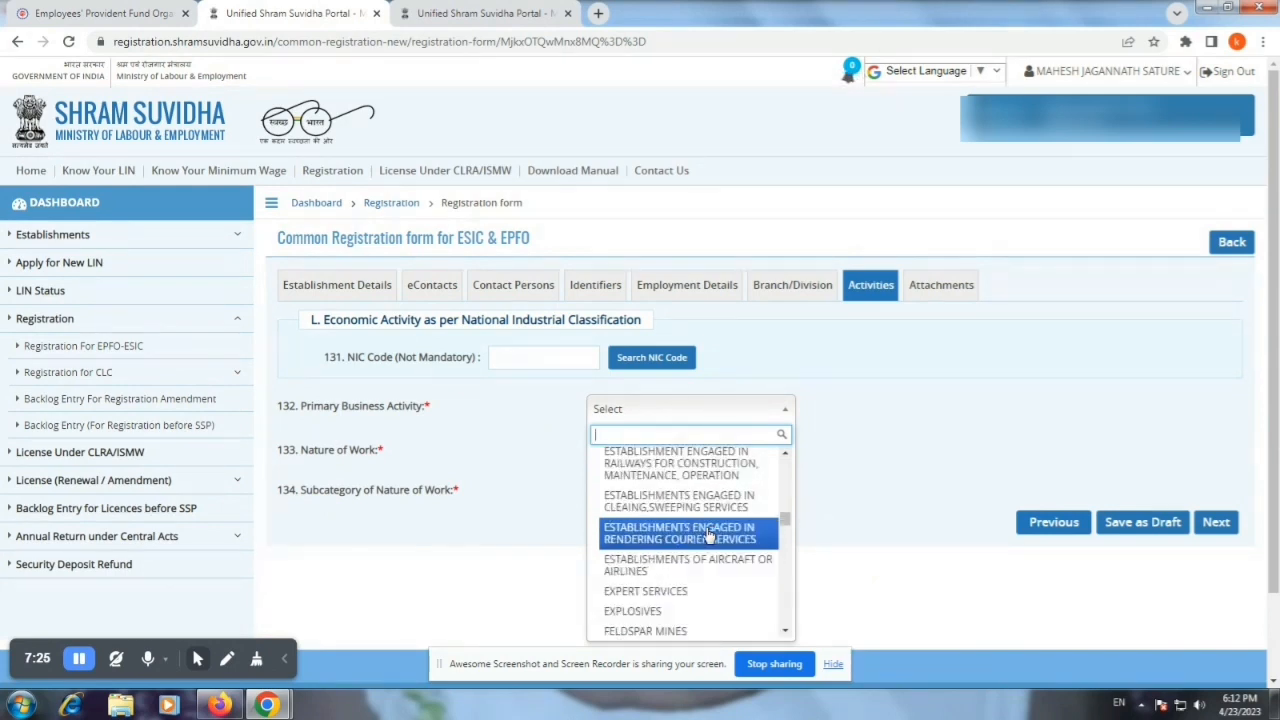
Dismiss the Primary Business Activity list, view the Nature of Work options, then close them unselected
click(877, 466)
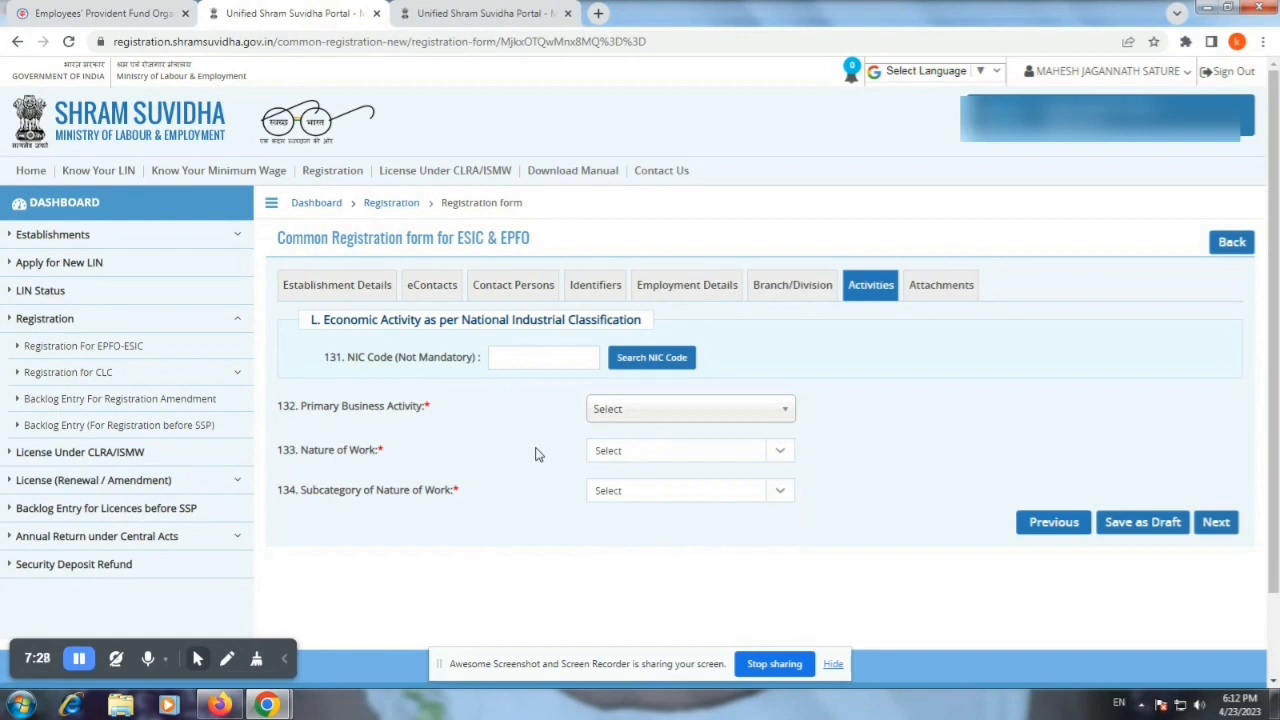
click(616, 453)
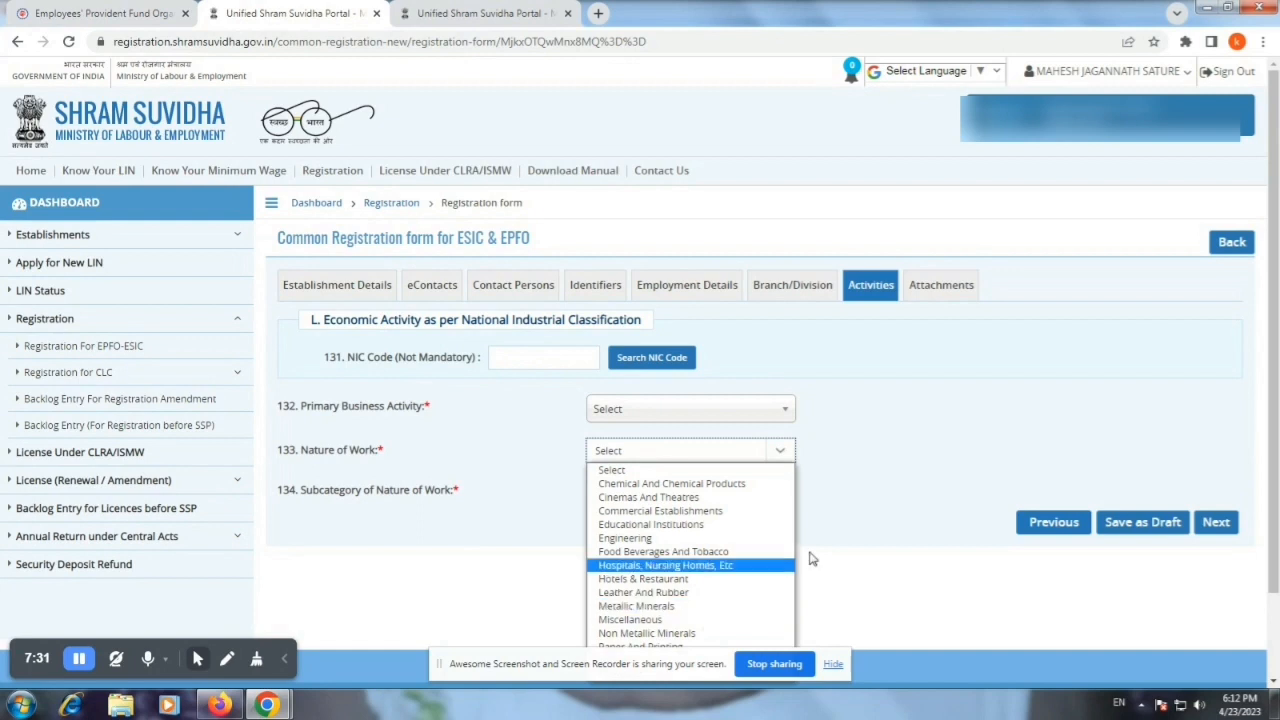
click(866, 536)
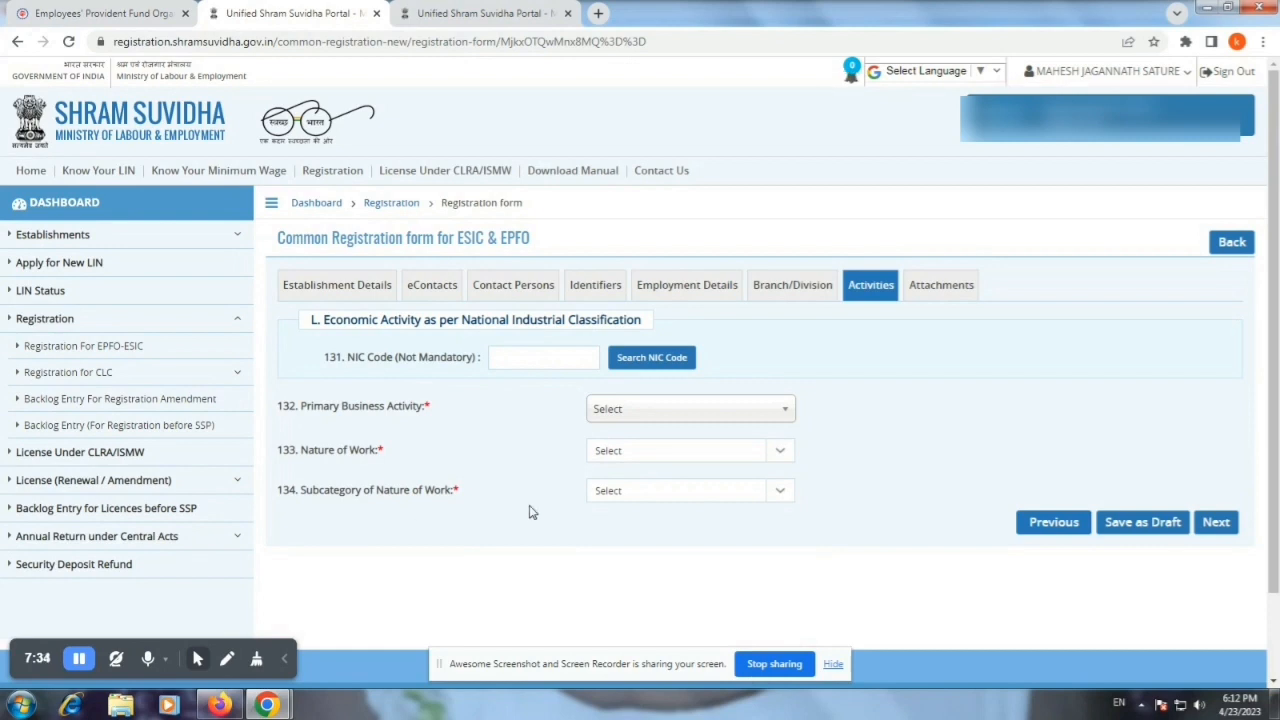
click(636, 492)
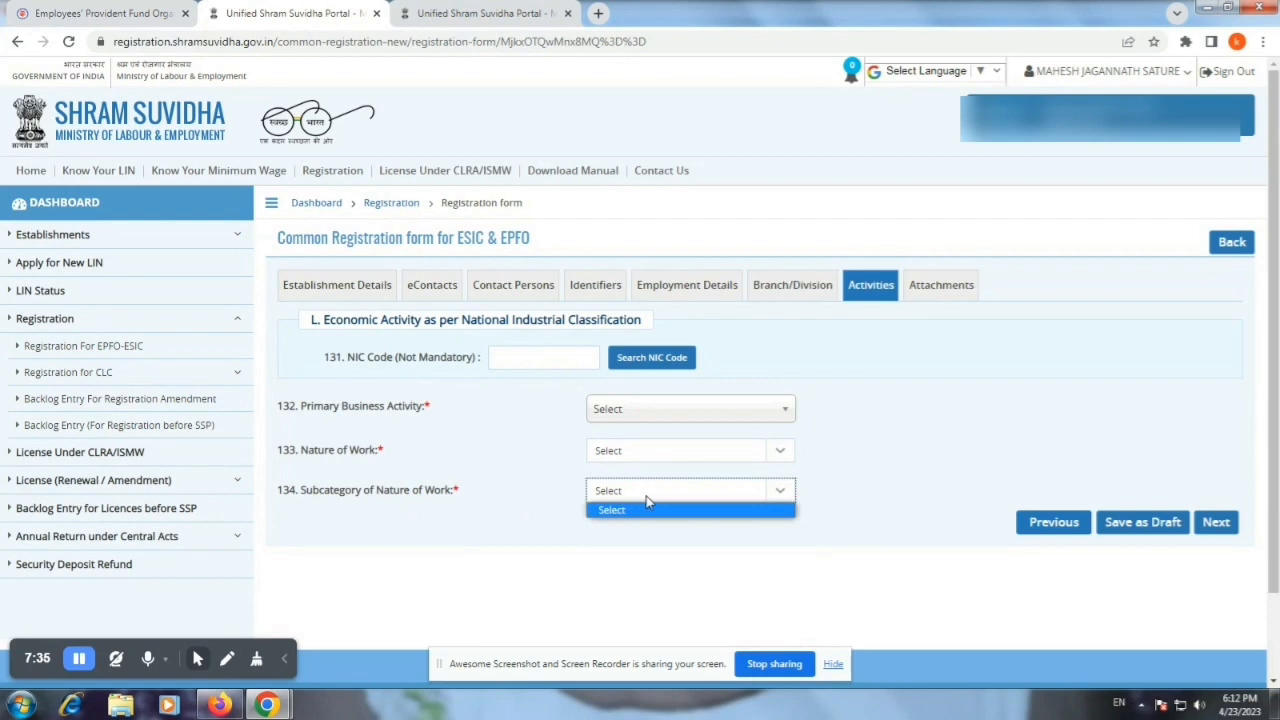
click(857, 500)
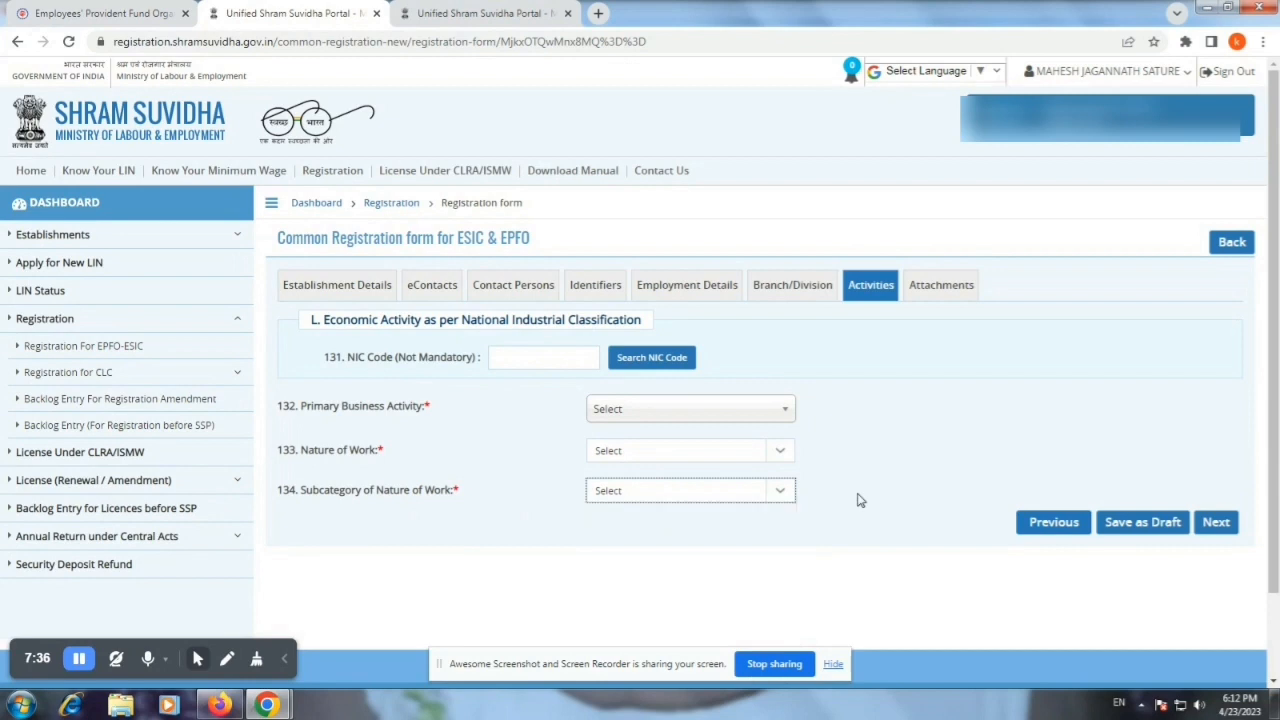
click(858, 496)
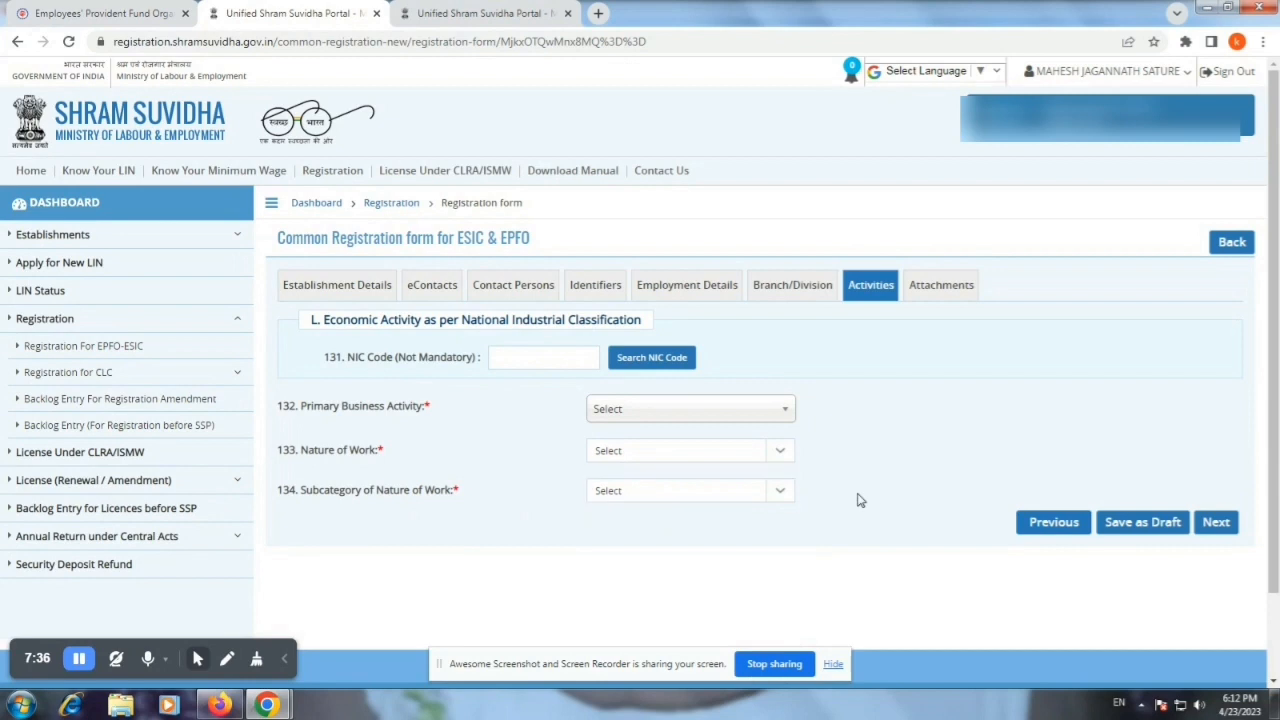
click(923, 292)
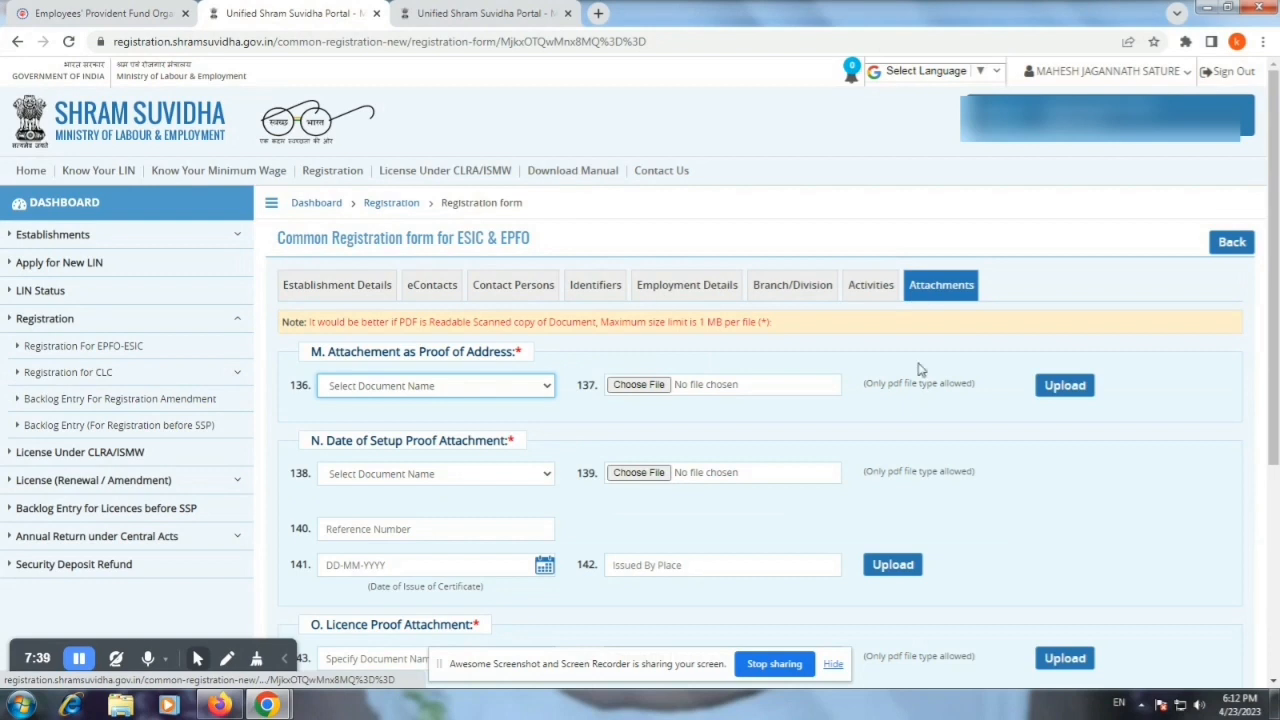
click(457, 396)
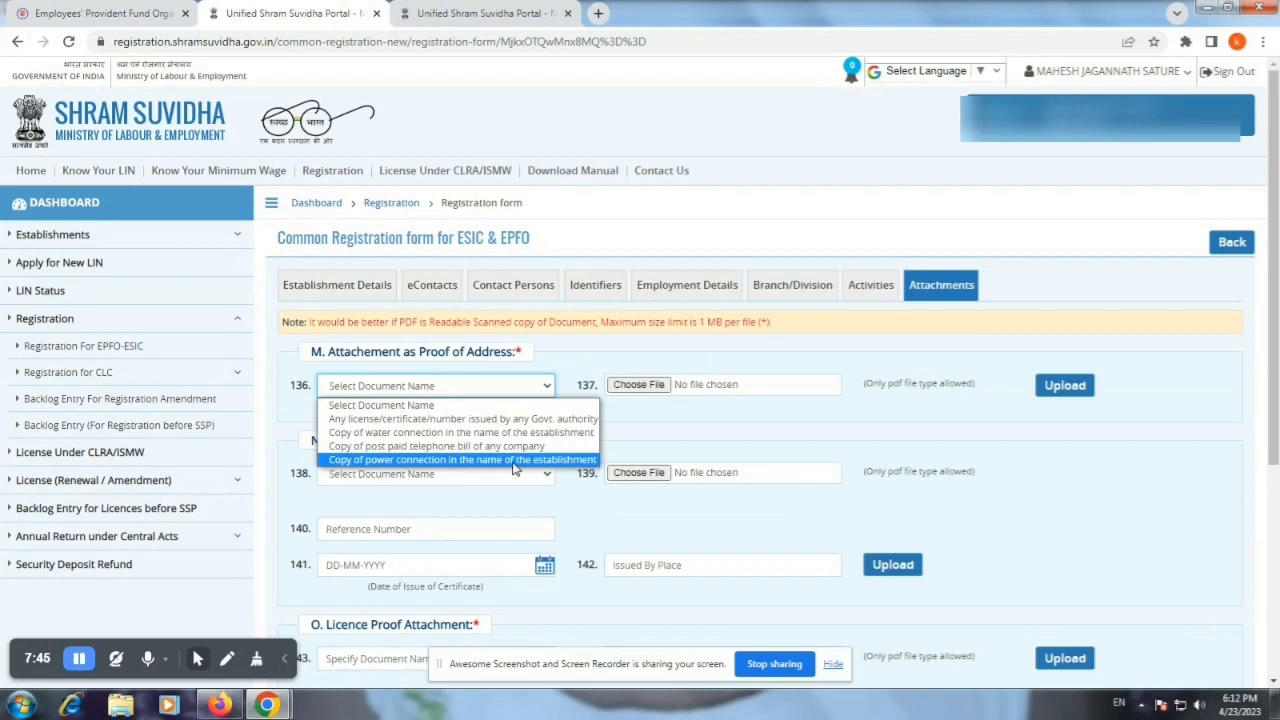
click(742, 427)
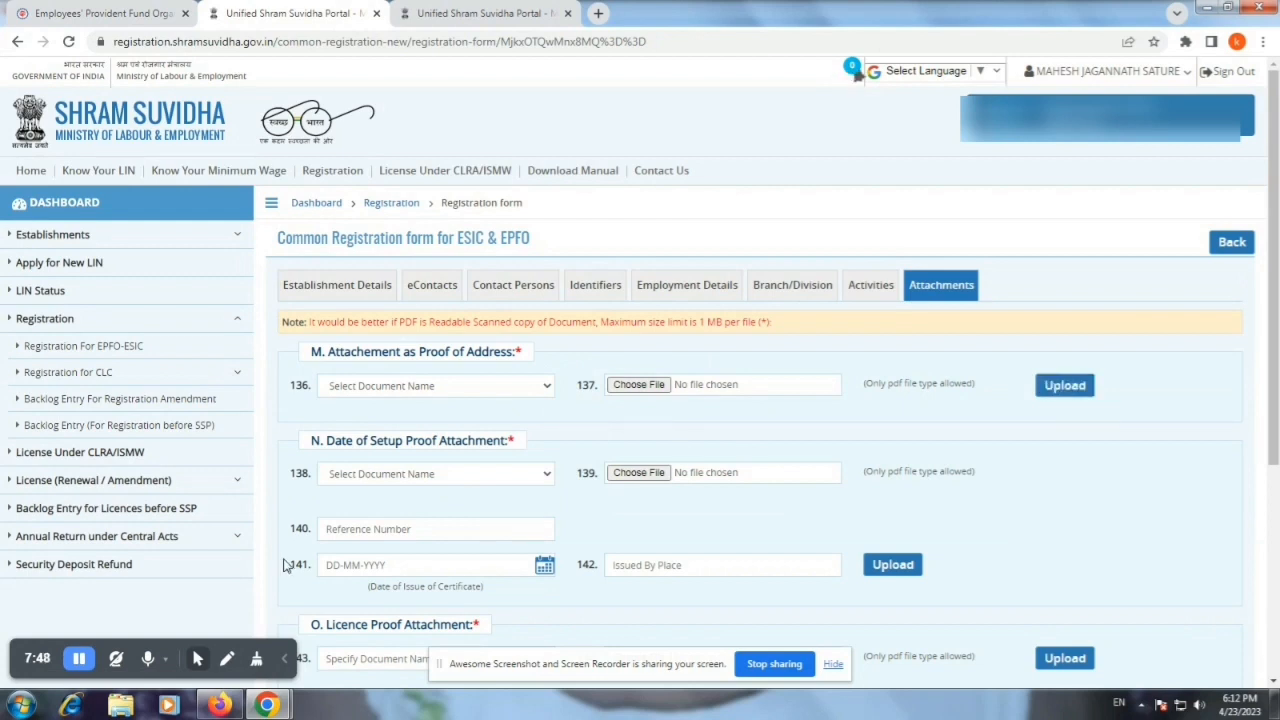
scroll(290, 566, down, 1)
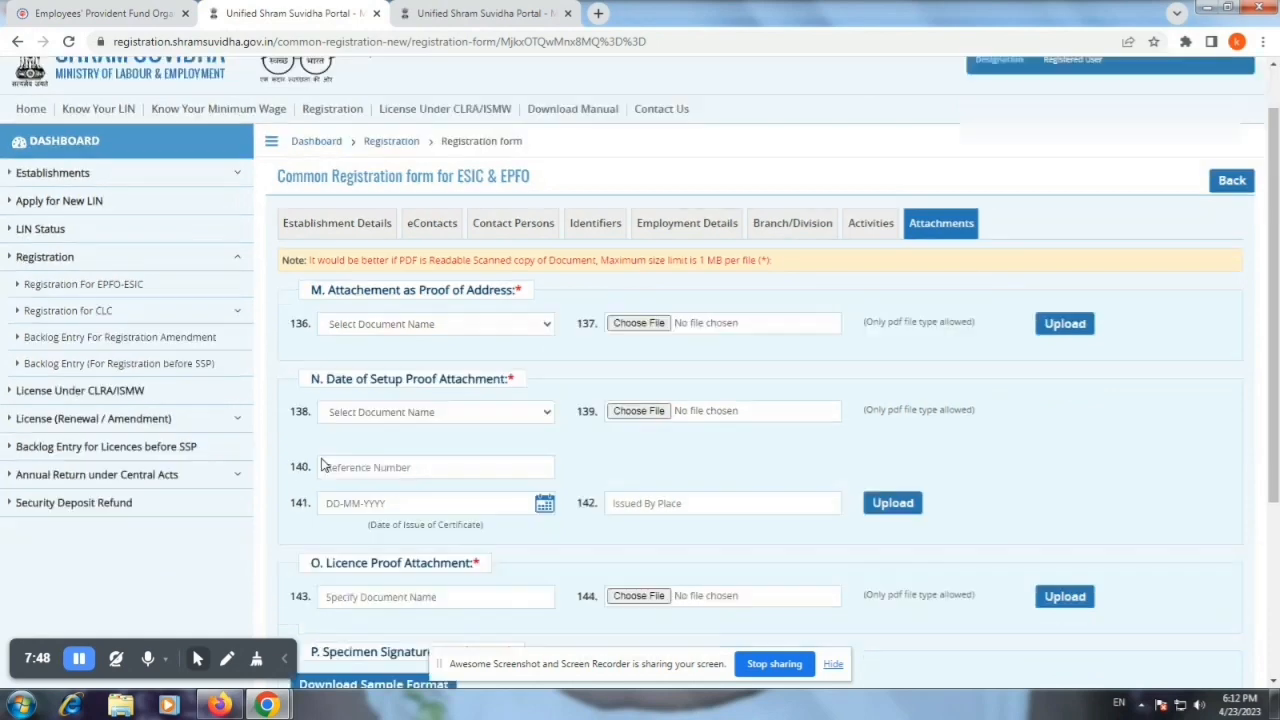
scroll(322, 466, down, 1)
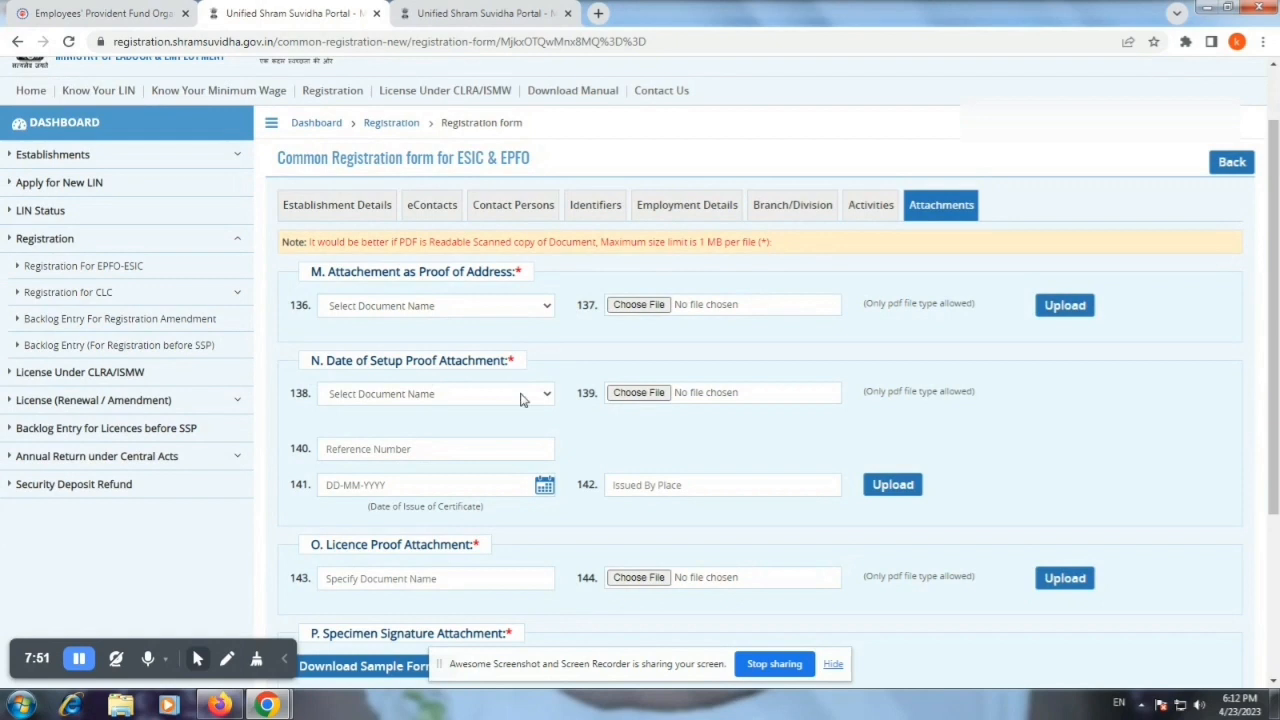
click(412, 394)
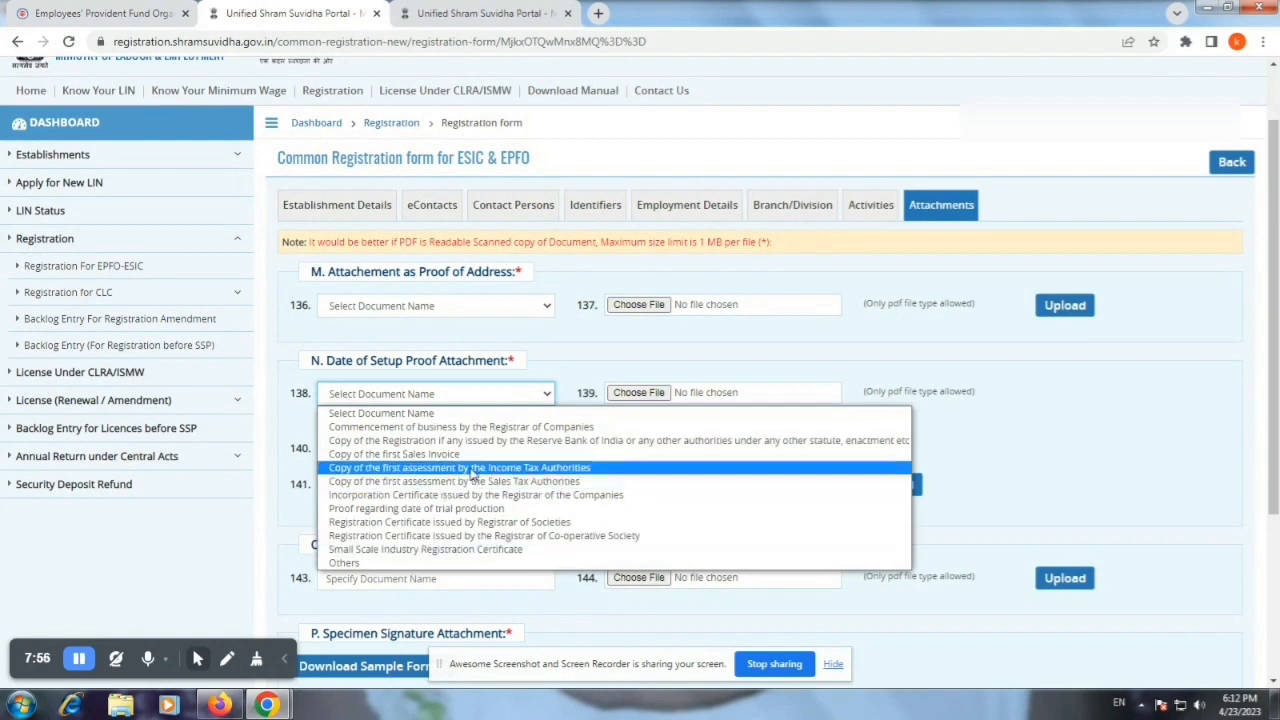
click(656, 369)
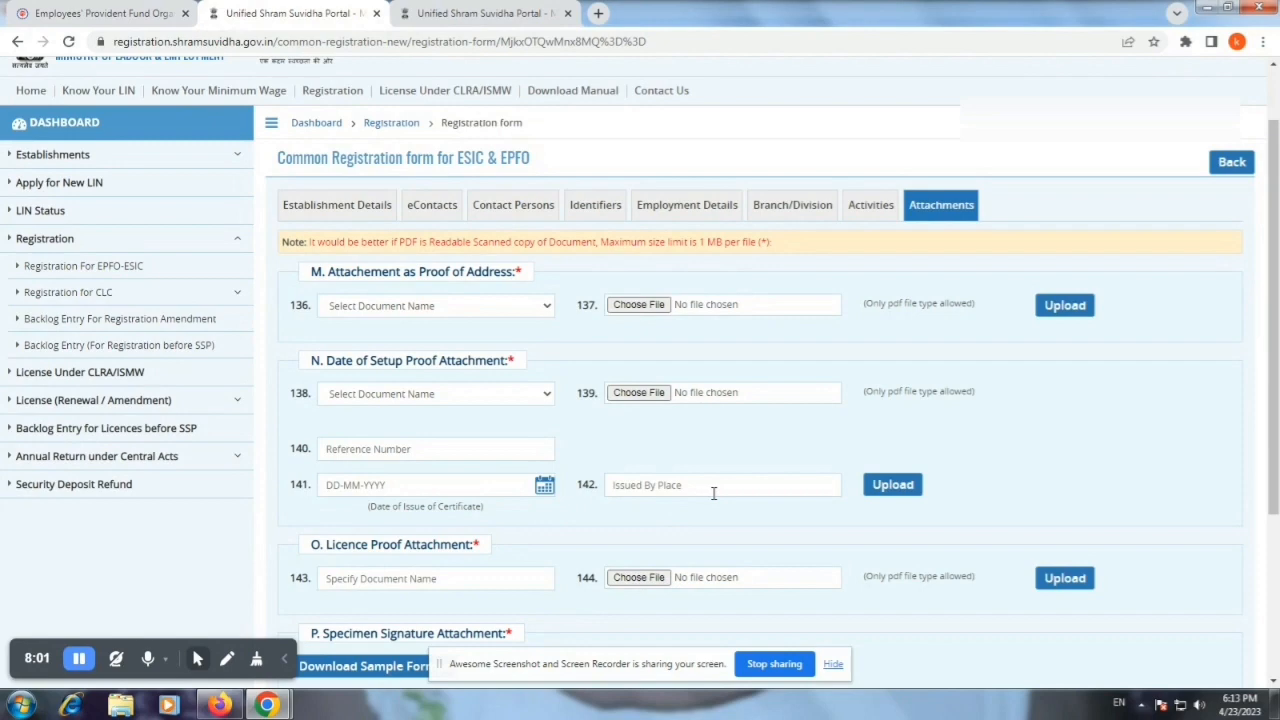
scroll(714, 493, down, 1)
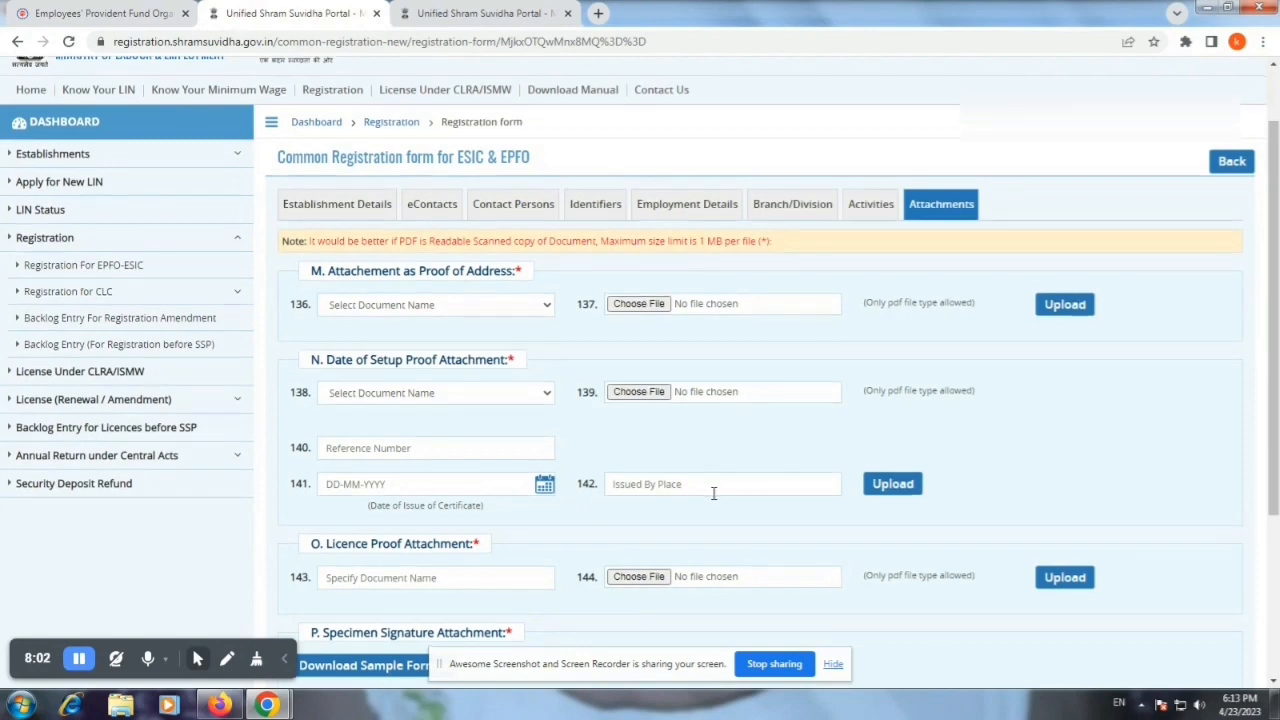
scroll(714, 493, down, 1)
scroll(714, 500, down, 1)
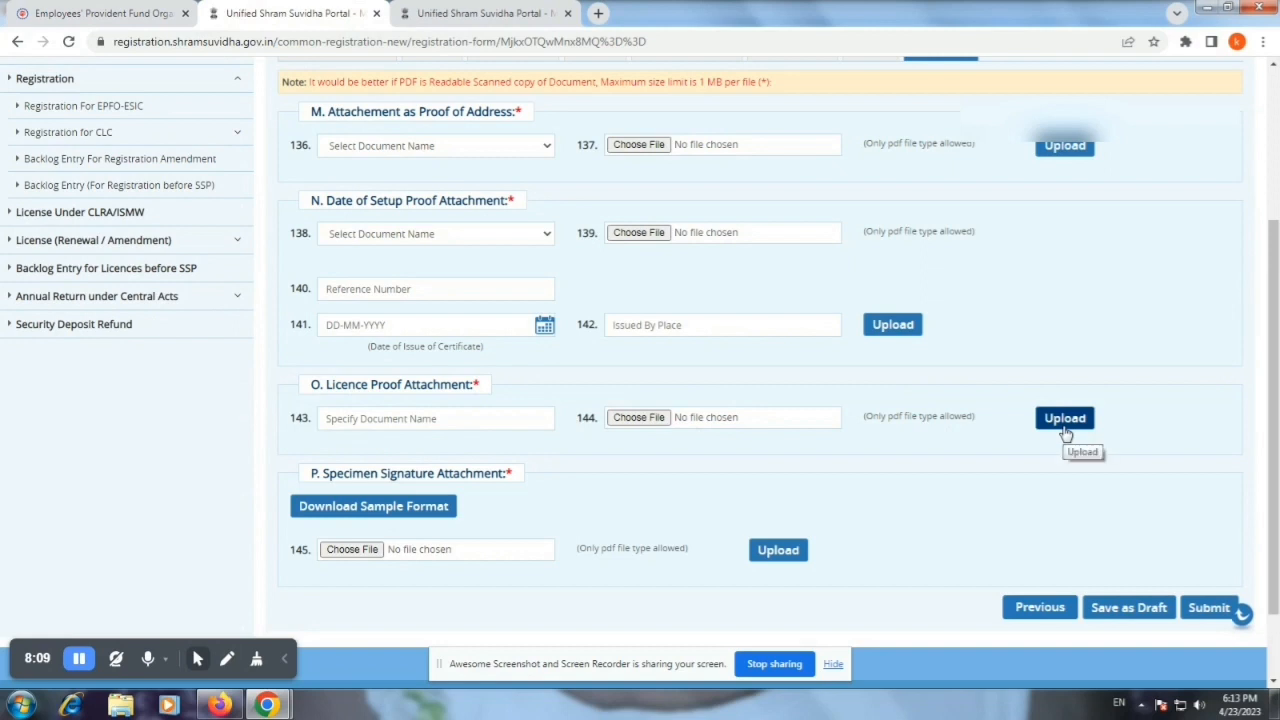
scroll(1065, 432, down, 2)
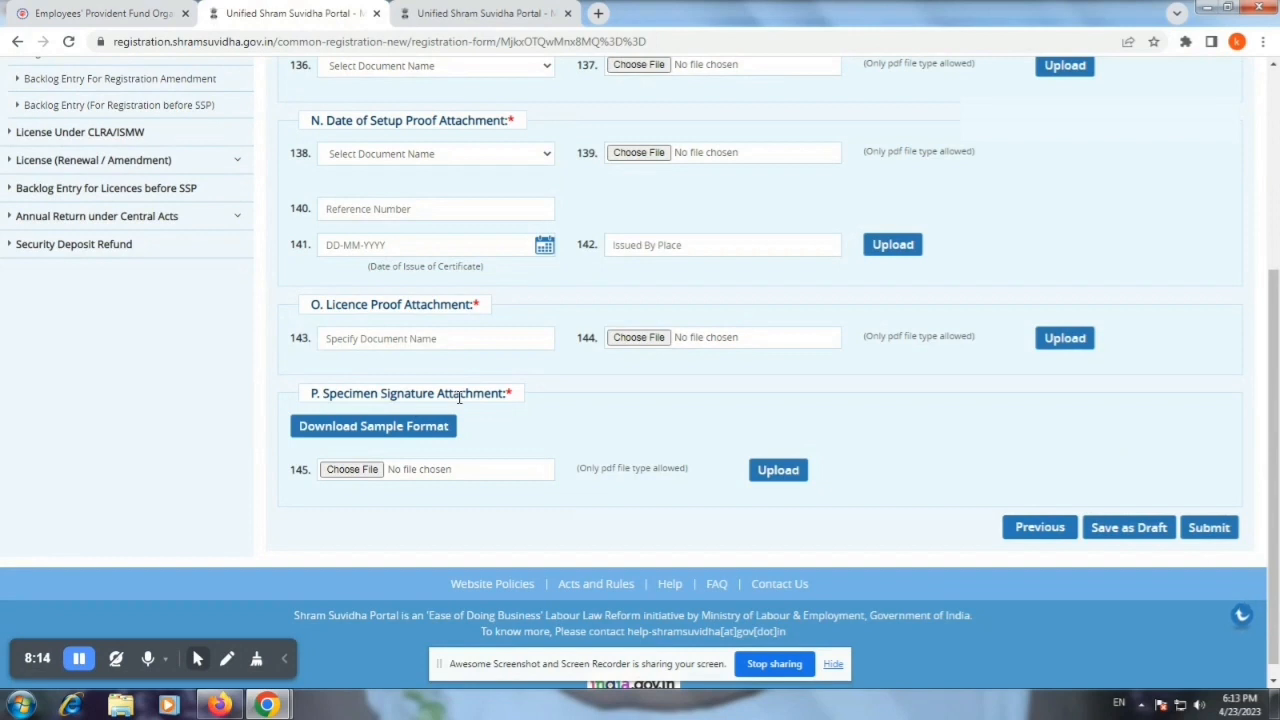
Download the P. Specimen Signature Attachment sample format and open the PDF to read it
click(357, 437)
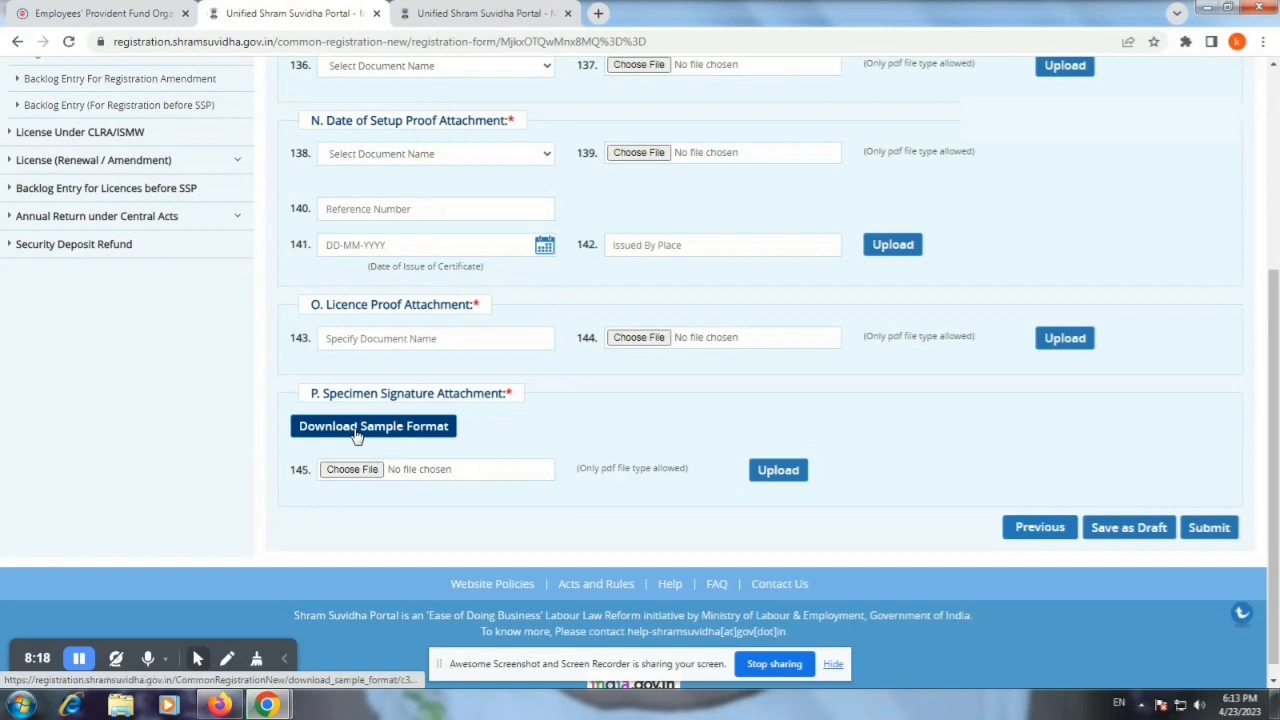
click(357, 427)
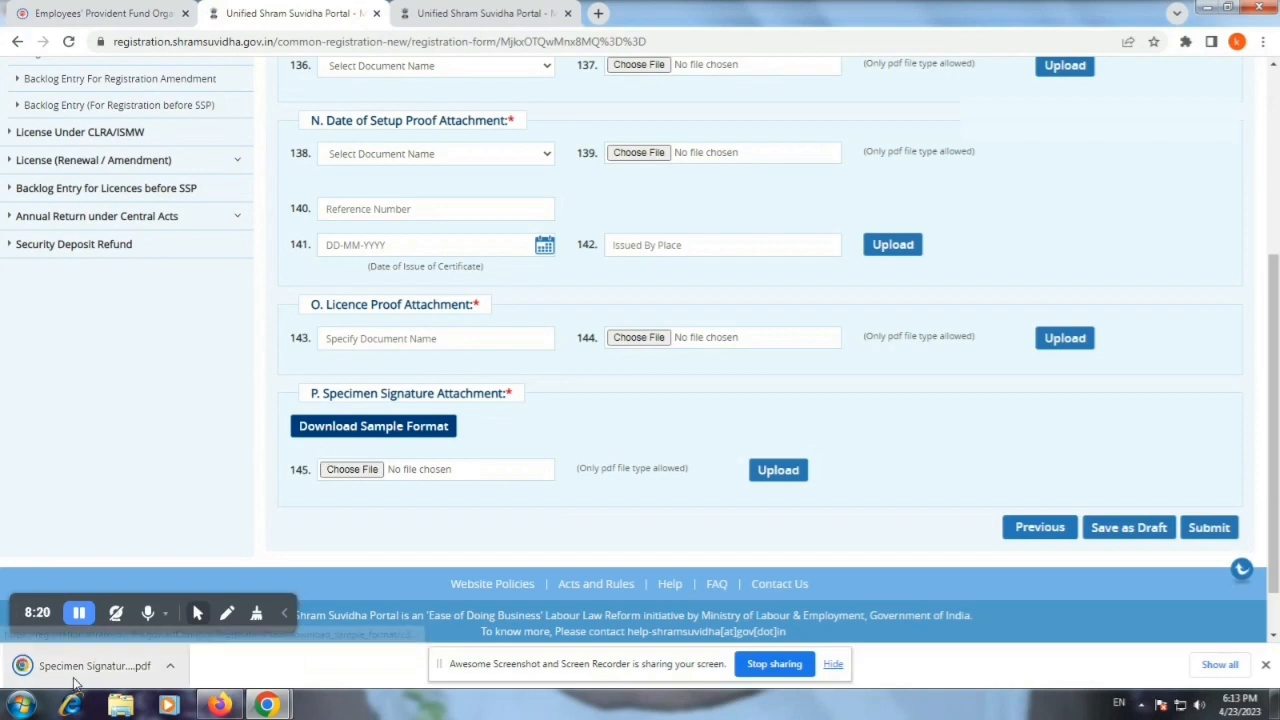
click(72, 680)
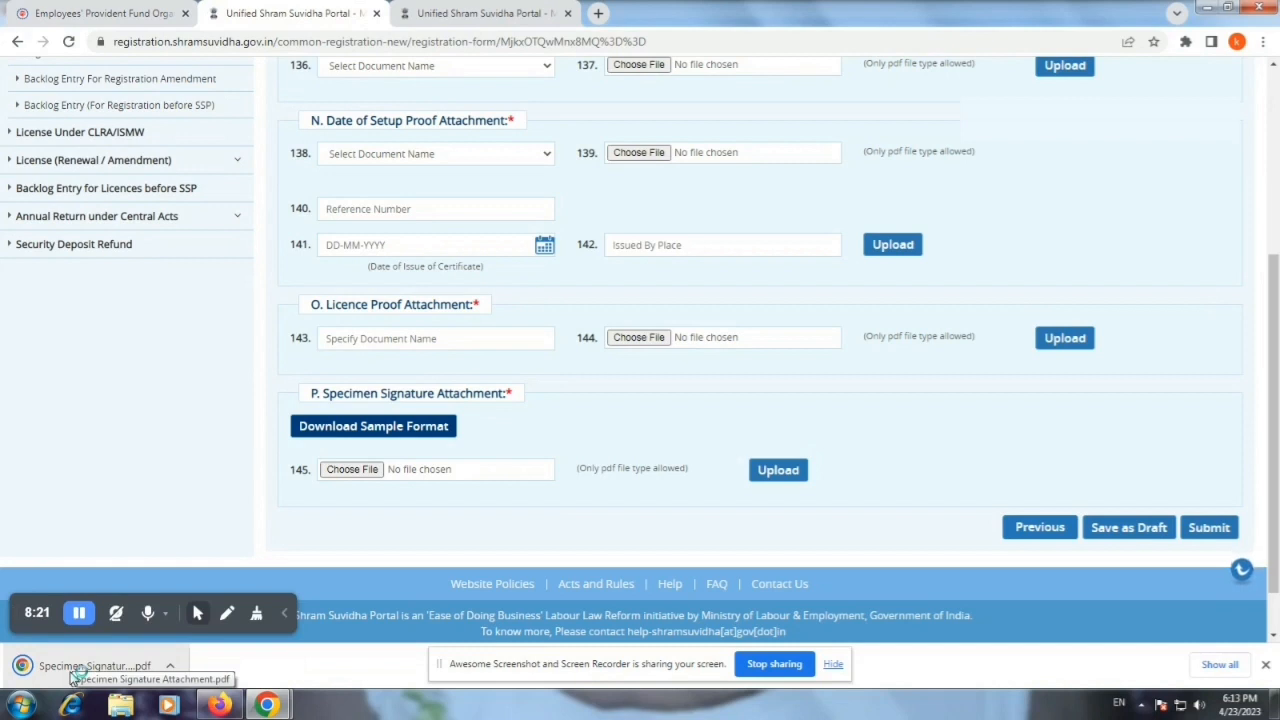
click(72, 673)
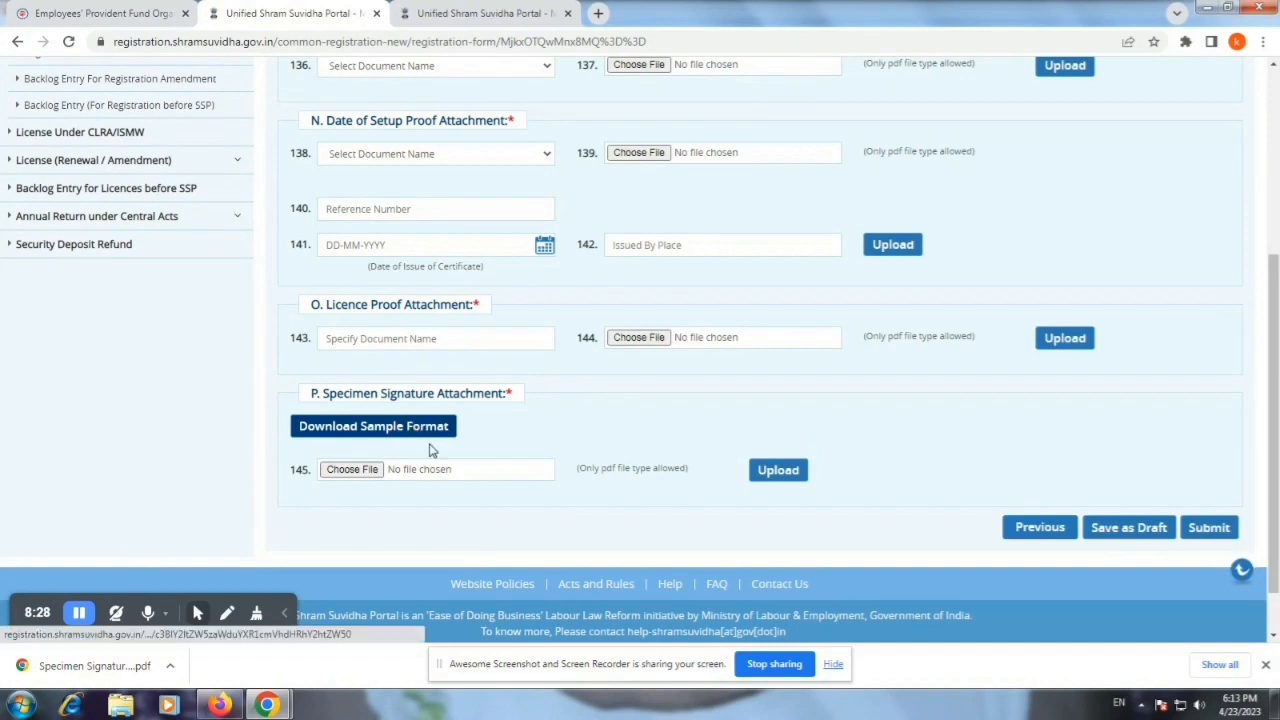
scroll(432, 451, down, 1)
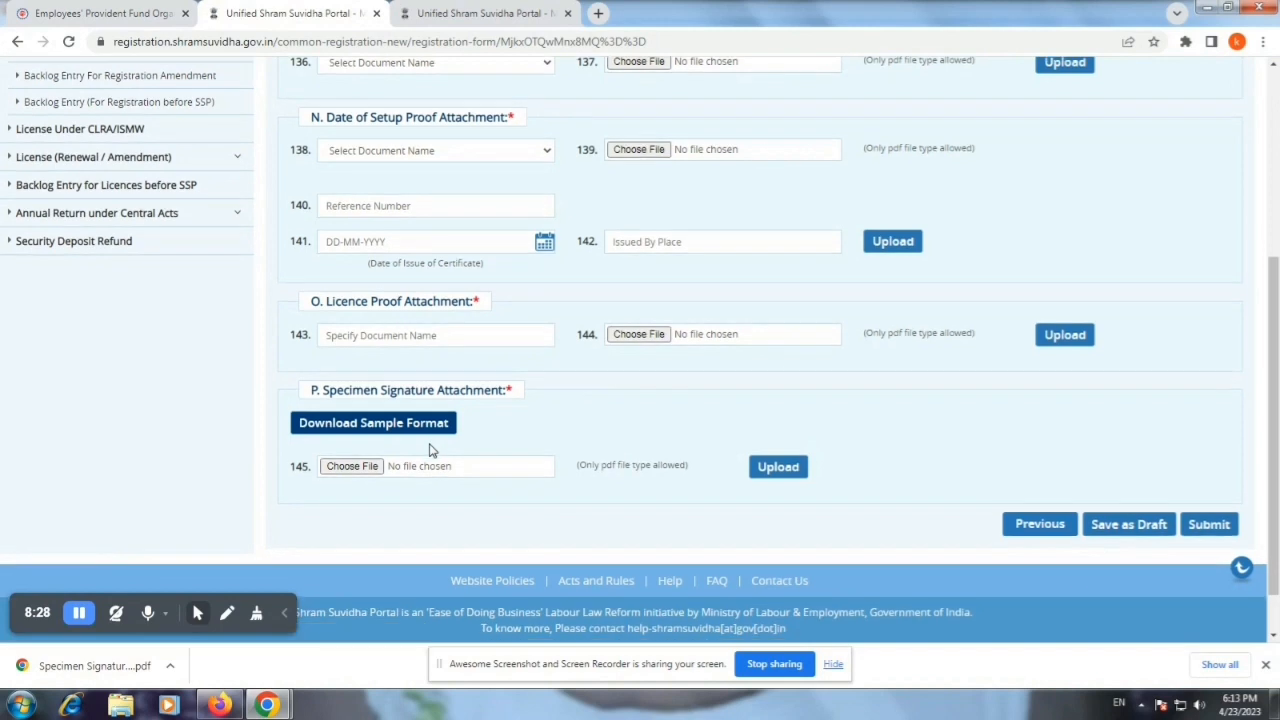
scroll(432, 451, down, 1)
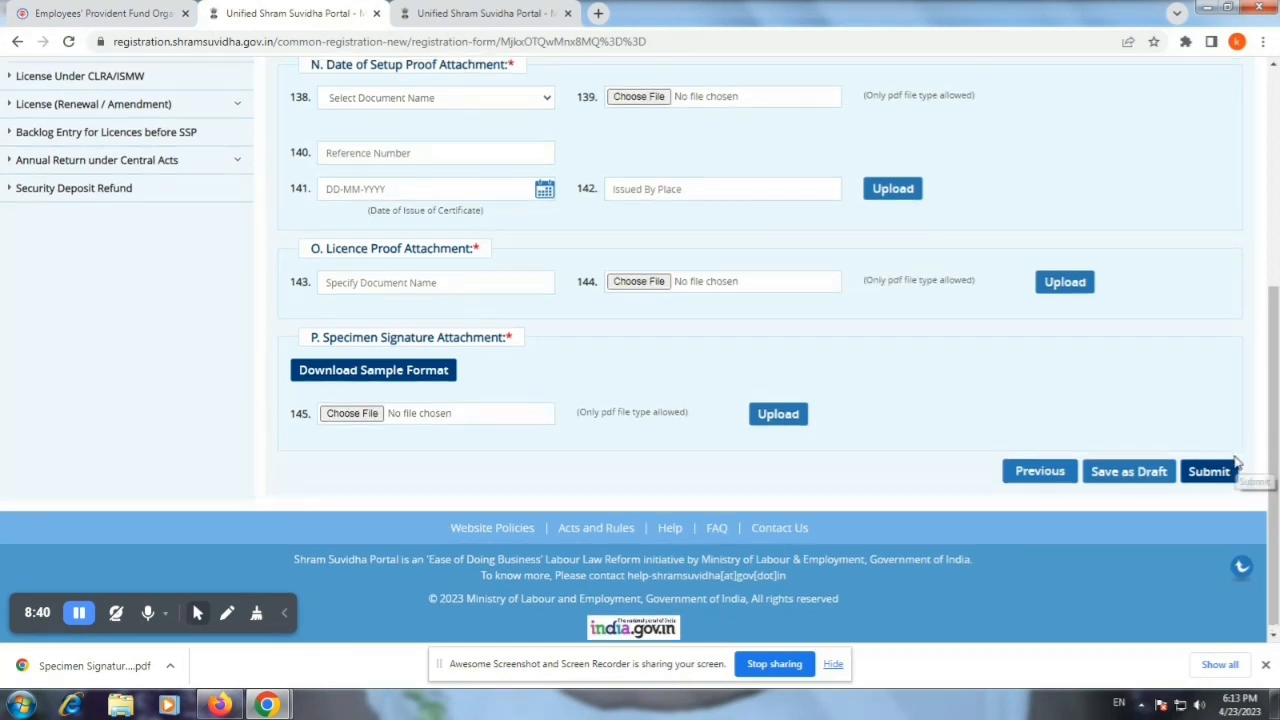
Return to the top of the registration page and use the header's Sign Out link
scroll(1237, 462, up, 3)
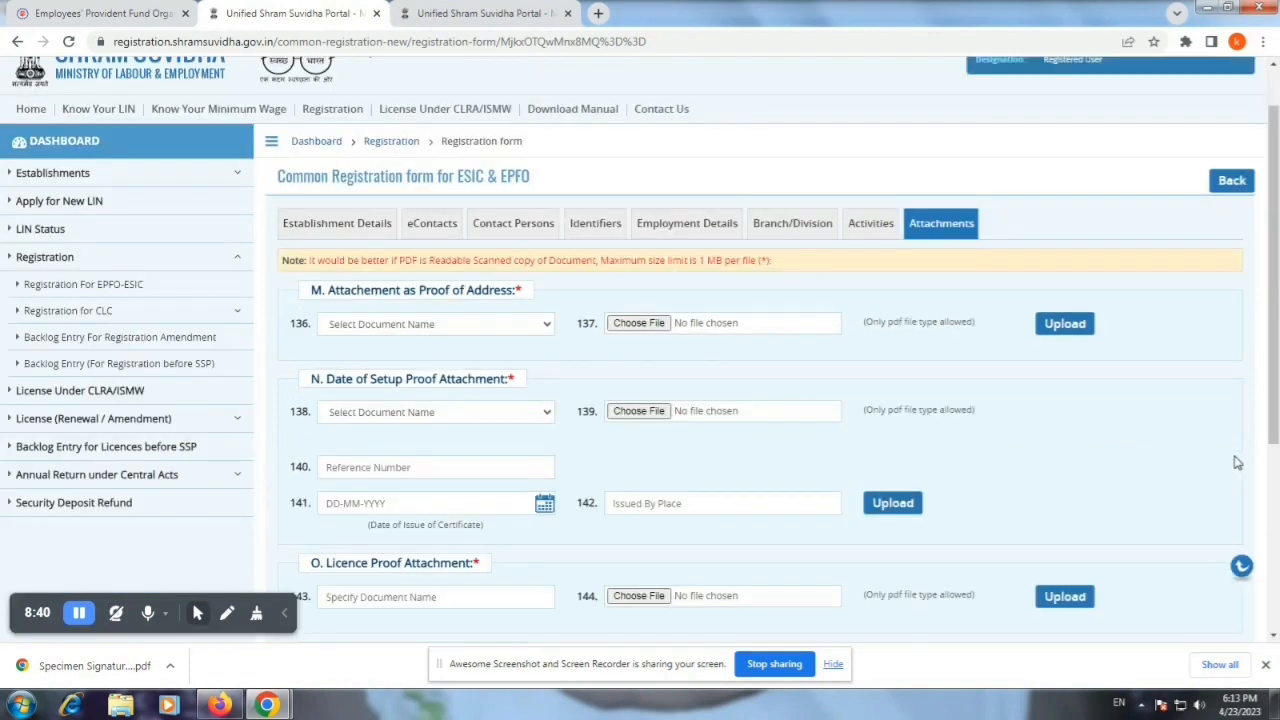
scroll(1237, 462, up, 1)
scroll(1237, 462, up, 1)
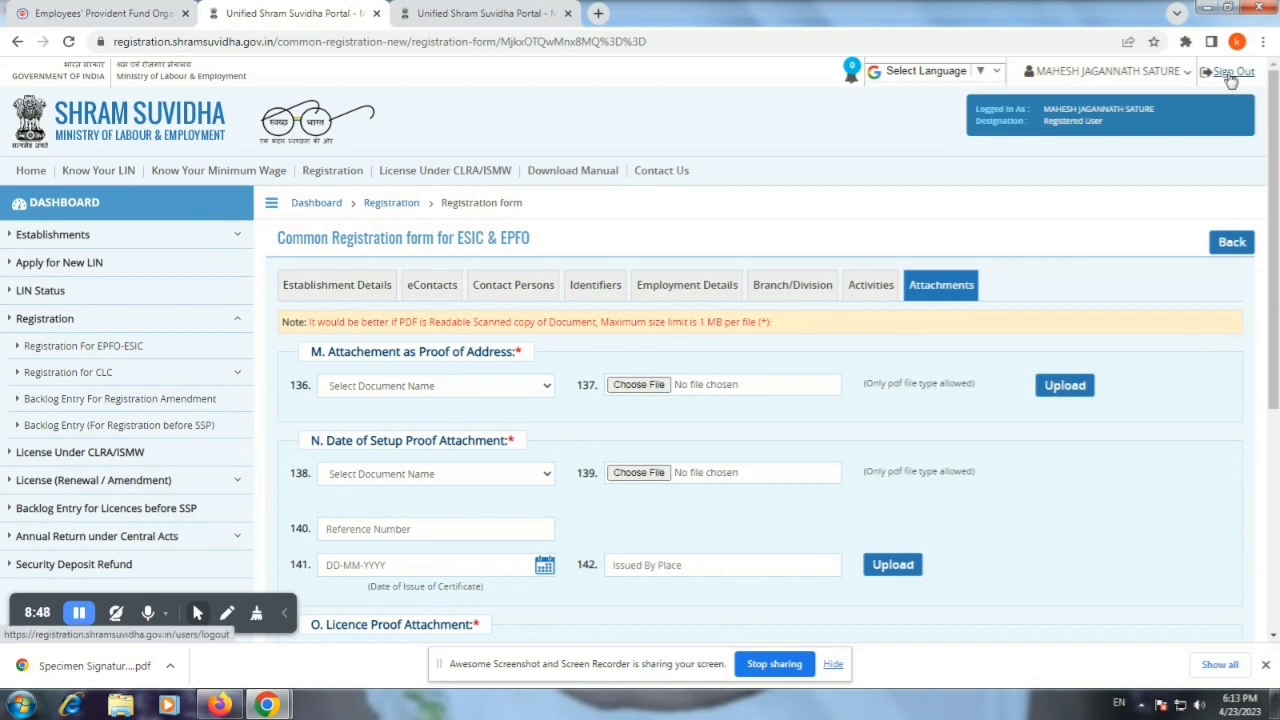
click(1231, 75)
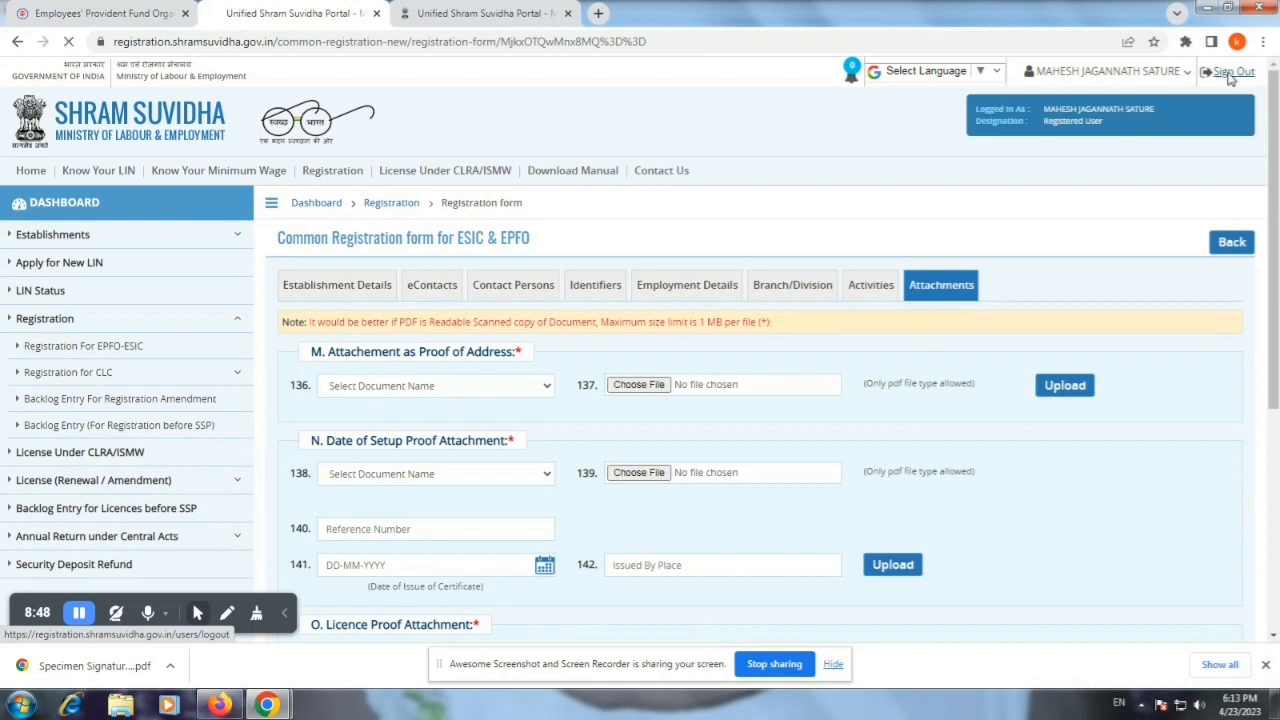